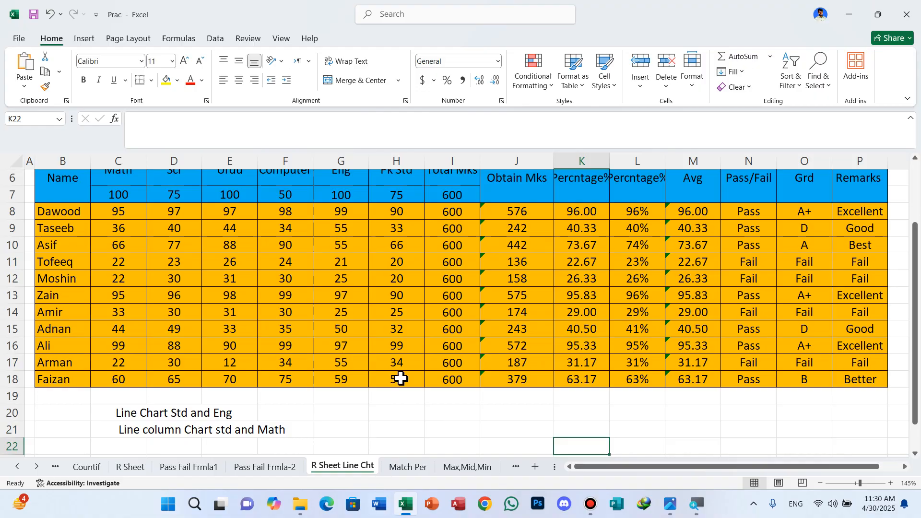
Switch the ribbon display to full-screen mode to give the result sheet more room.
{"action": "scroll", "coordinate": [409, 322], "scroll_direction": "up", "scroll_amount": 1}
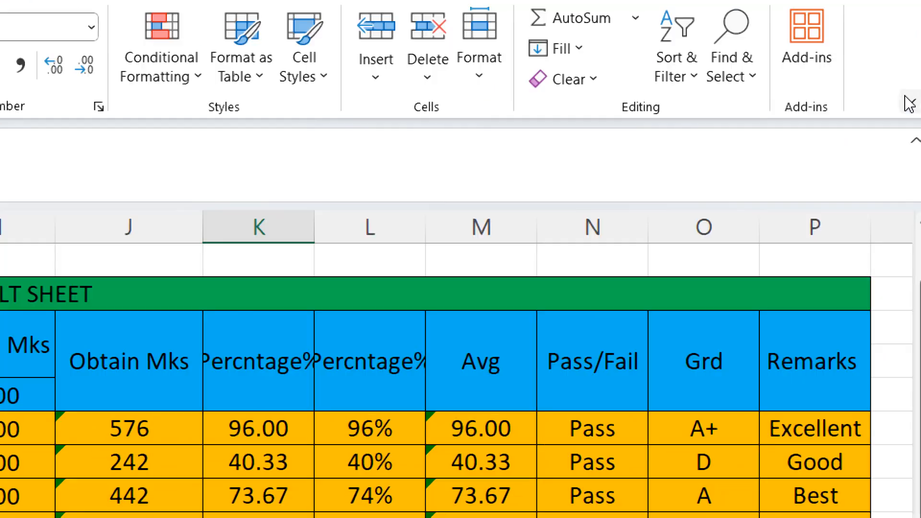
{"action": "left_click", "coordinate": [910, 103]}
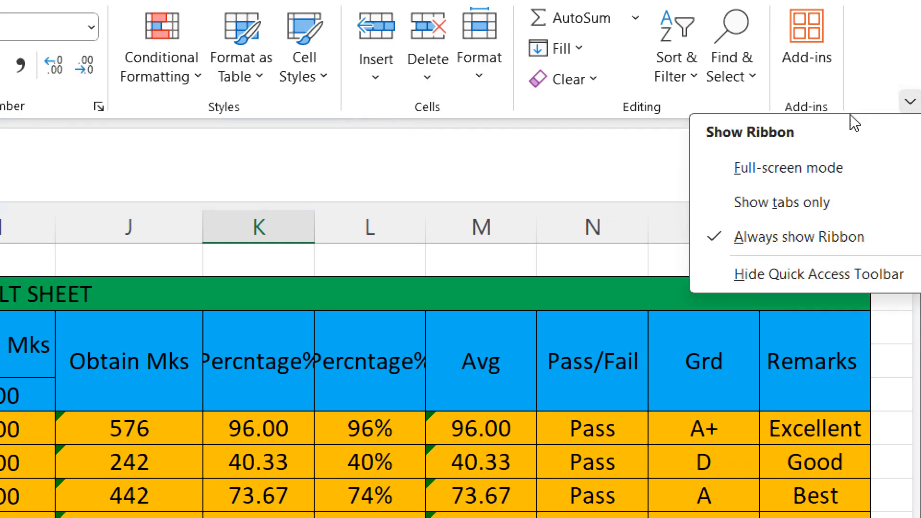
{"action": "left_click", "coordinate": [826, 166]}
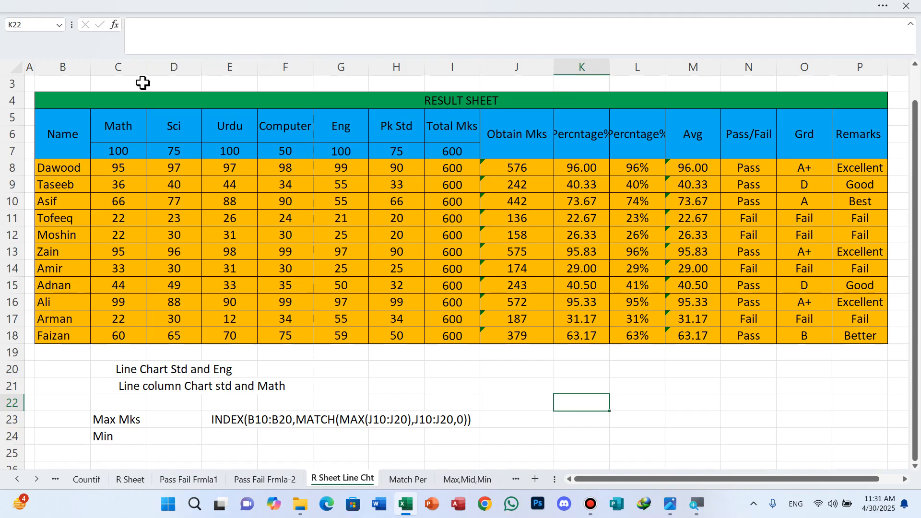
Autofit the subject columns C through H, from Math to Pk Std, to their contents.
{"action": "double_click", "coordinate": [145, 68]}
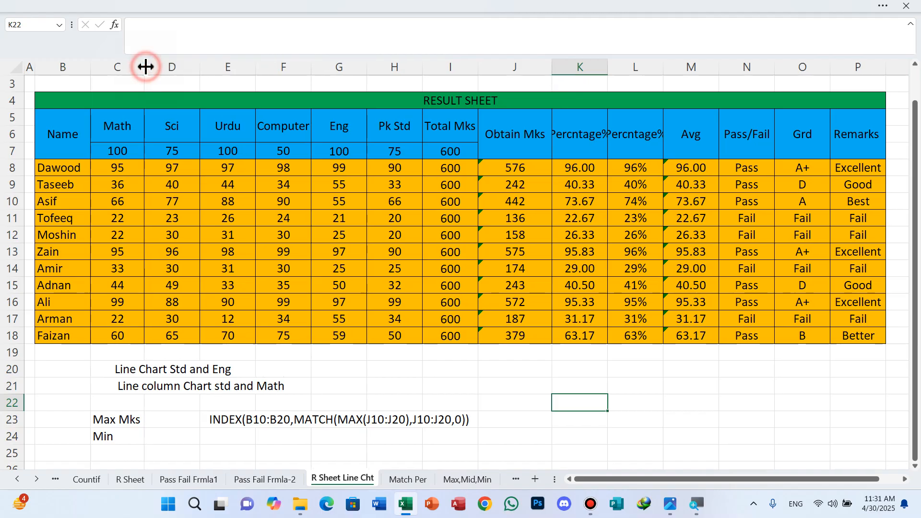
{"action": "double_click", "coordinate": [198, 68]}
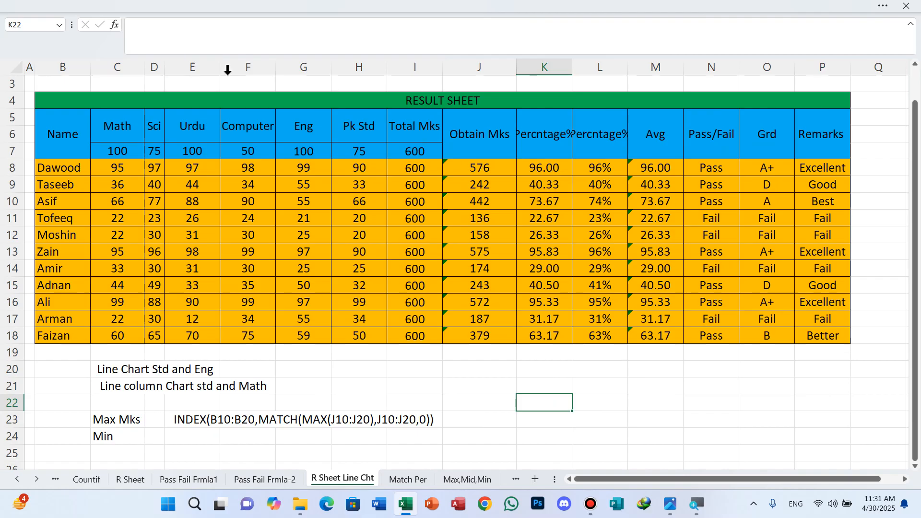
{"action": "double_click", "coordinate": [221, 68]}
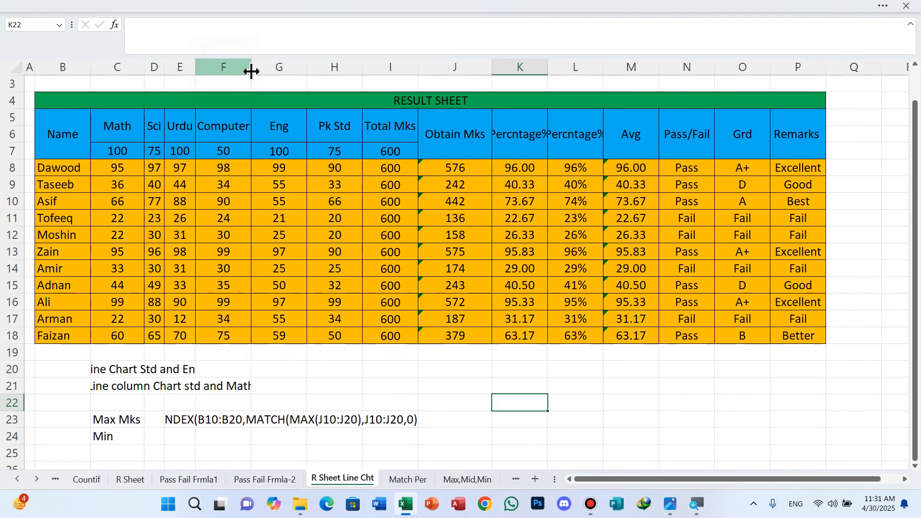
{"action": "double_click", "coordinate": [251, 67]}
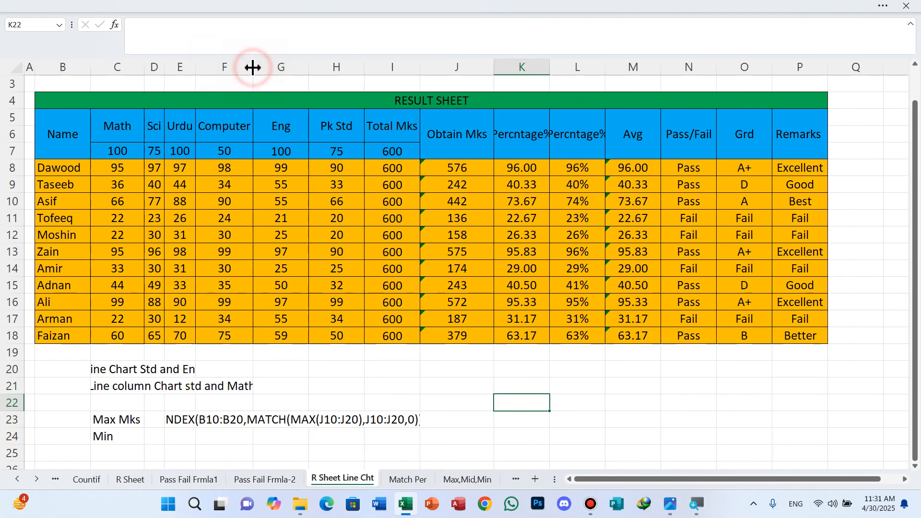
{"action": "double_click", "coordinate": [309, 68]}
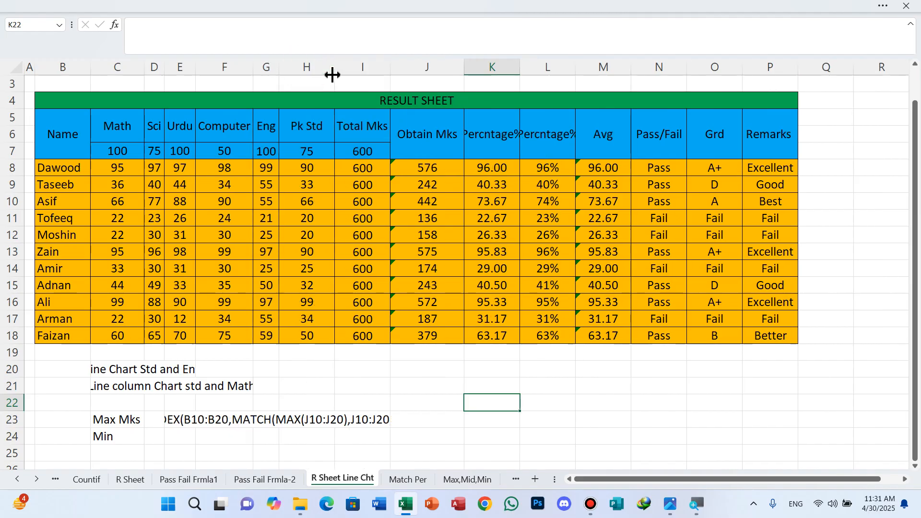
{"action": "double_click", "coordinate": [334, 67]}
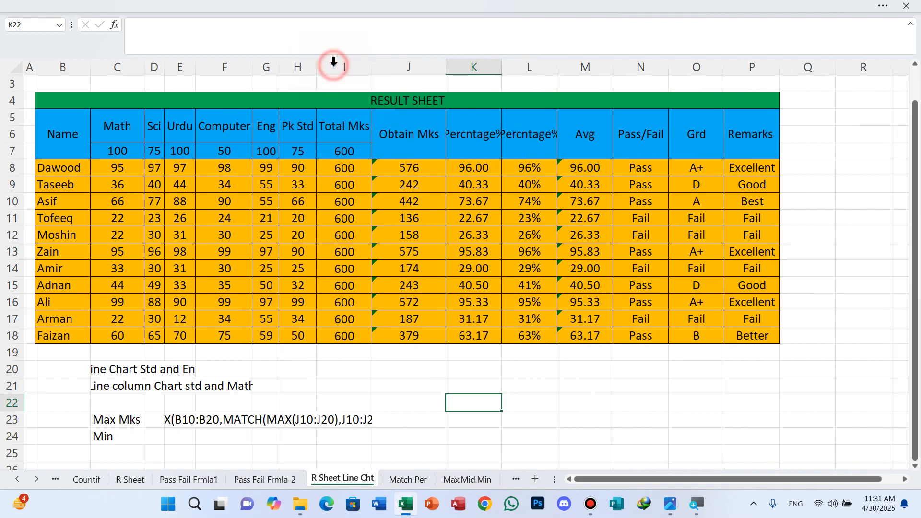
Widen the two Percntage% columns K and L to fit their headings, and widen the Name, Math, Sci and Urdu columns.
{"action": "left_click_drag", "start_coordinate": [561, 73], "coordinate": [572, 72]}
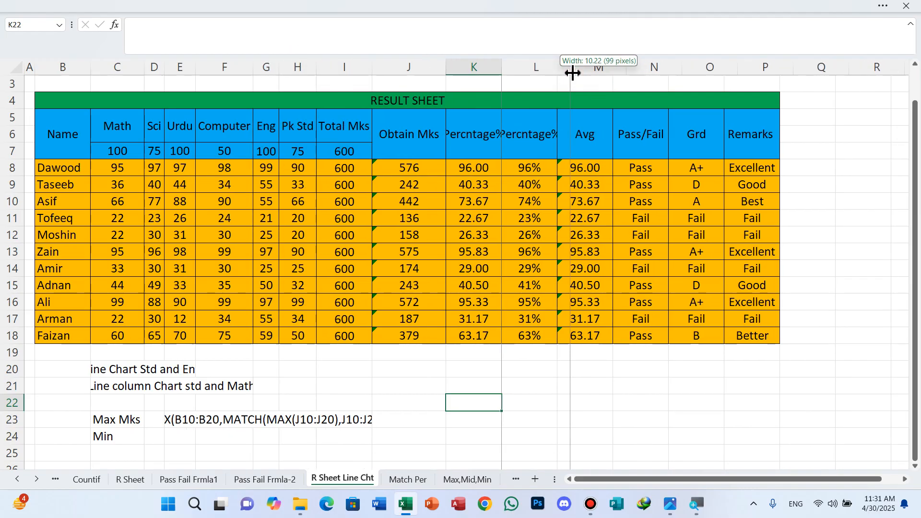
{"action": "left_click_drag", "start_coordinate": [499, 70], "coordinate": [512, 68]}
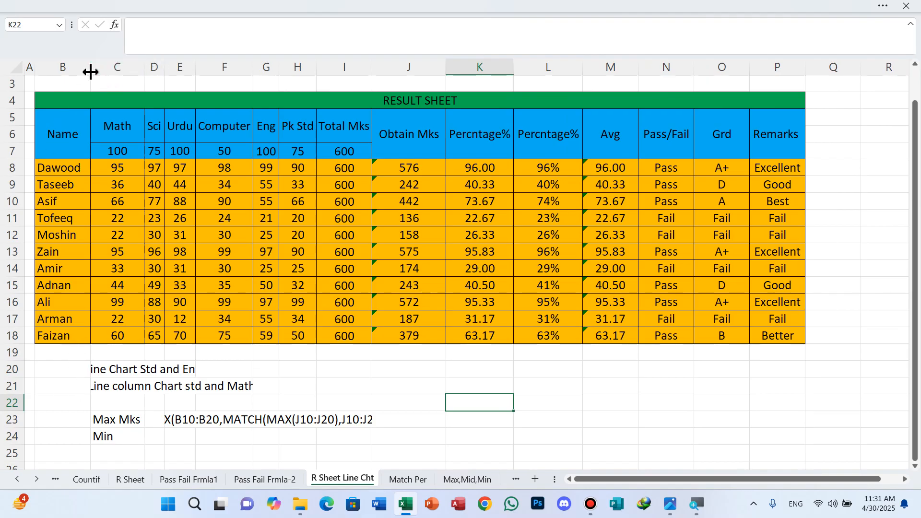
{"action": "left_click_drag", "start_coordinate": [90, 72], "coordinate": [105, 71]}
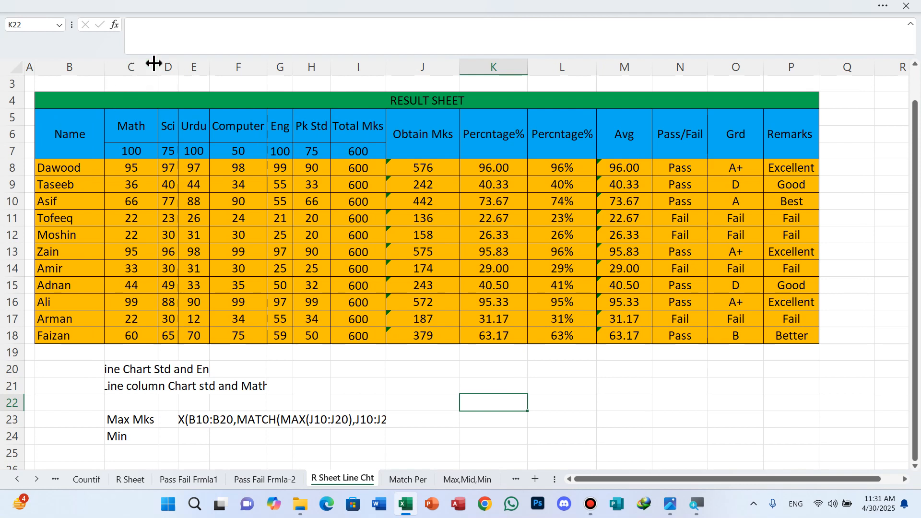
{"action": "left_click_drag", "start_coordinate": [160, 62], "coordinate": [174, 62]}
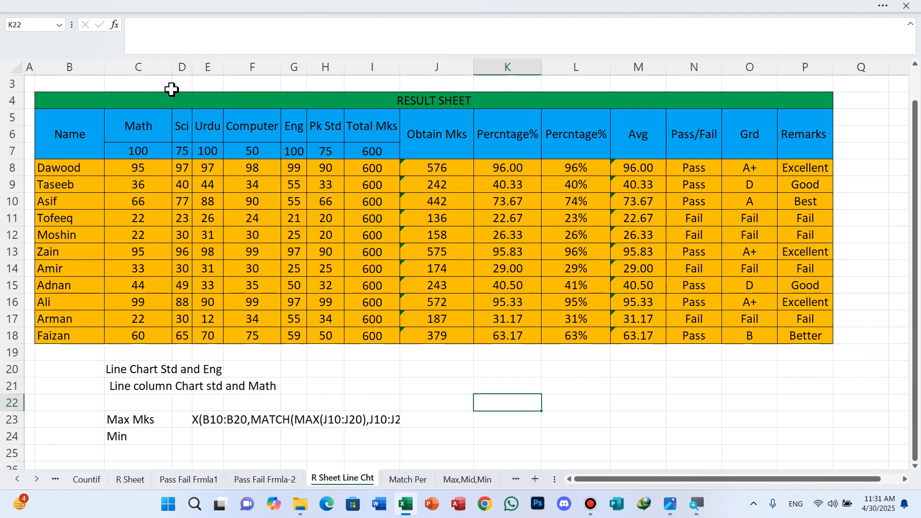
{"action": "left_click_drag", "start_coordinate": [193, 61], "coordinate": [217, 59]}
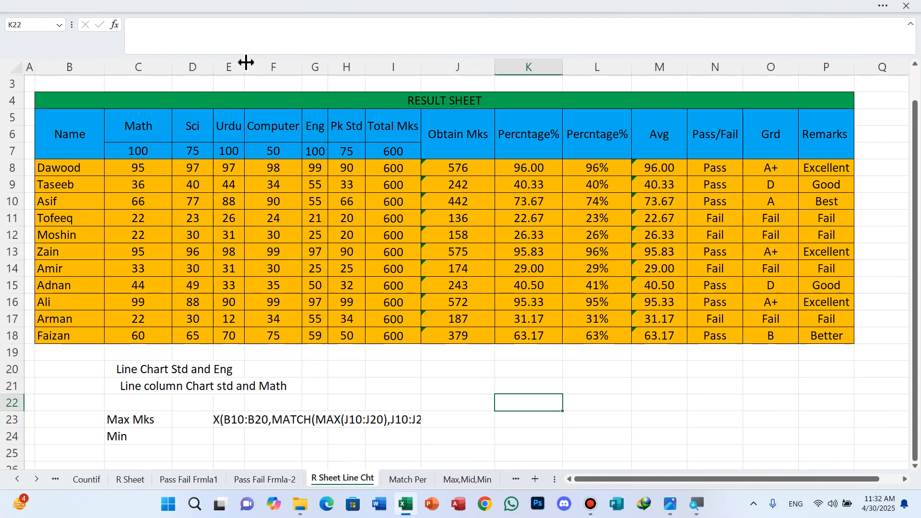
{"action": "left_click_drag", "start_coordinate": [246, 62], "coordinate": [262, 60]}
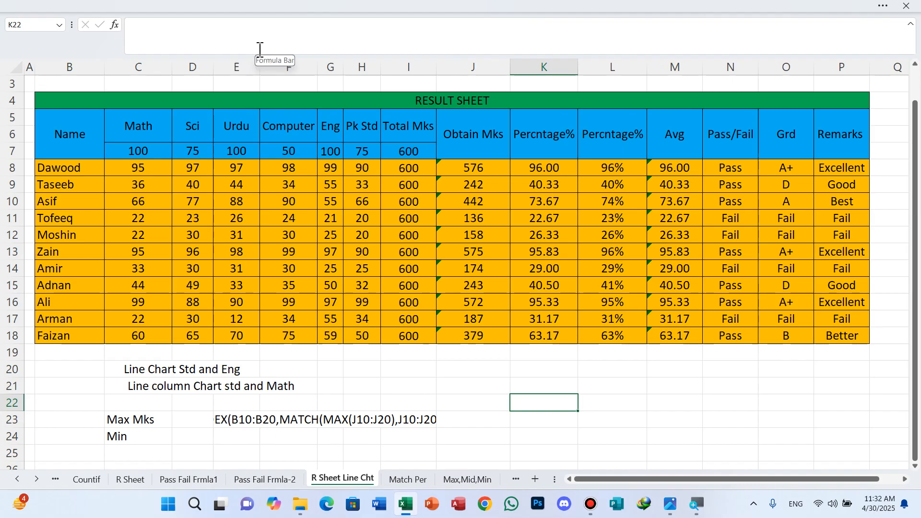
Narrow the Name column and readjust the Sci and Urdu columns so both are slightly wider.
{"action": "left_click", "coordinate": [283, 49]}
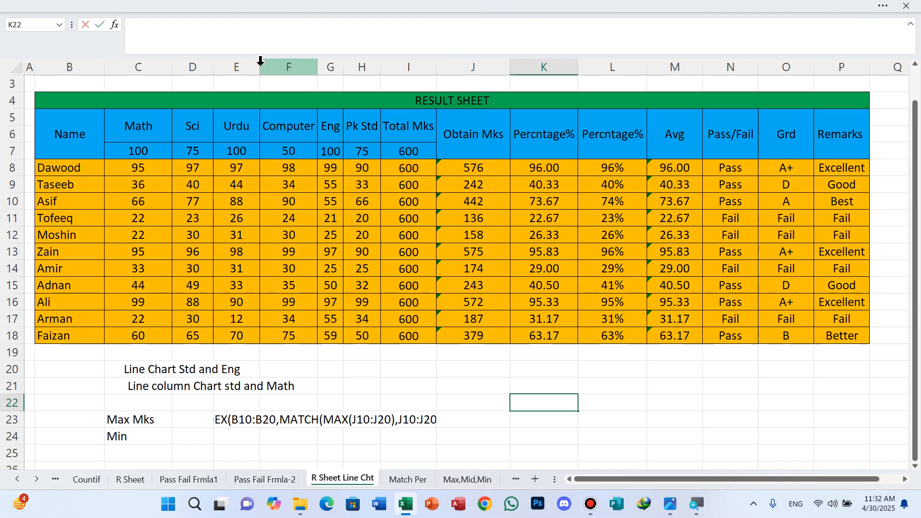
{"action": "left_click", "coordinate": [262, 63]}
{"action": "left_click_drag", "start_coordinate": [260, 64], "coordinate": [273, 61]}
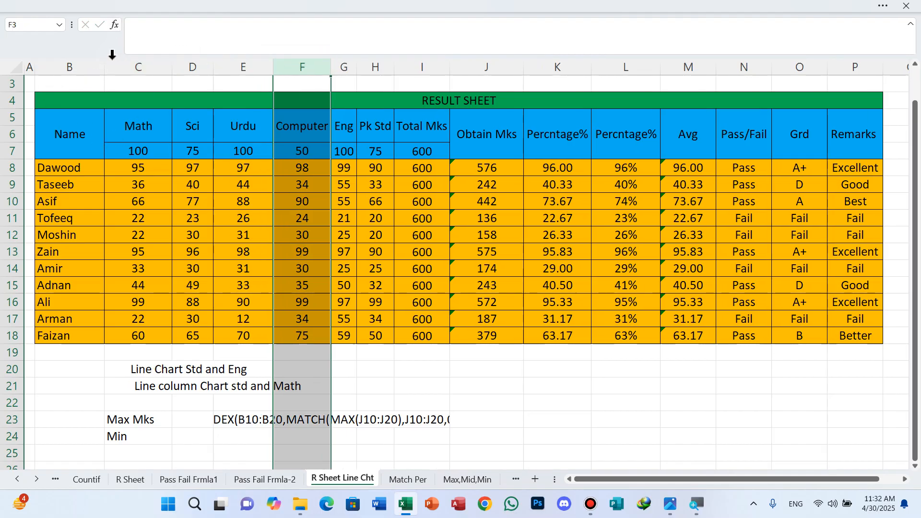
{"action": "left_click_drag", "start_coordinate": [107, 68], "coordinate": [91, 64]}
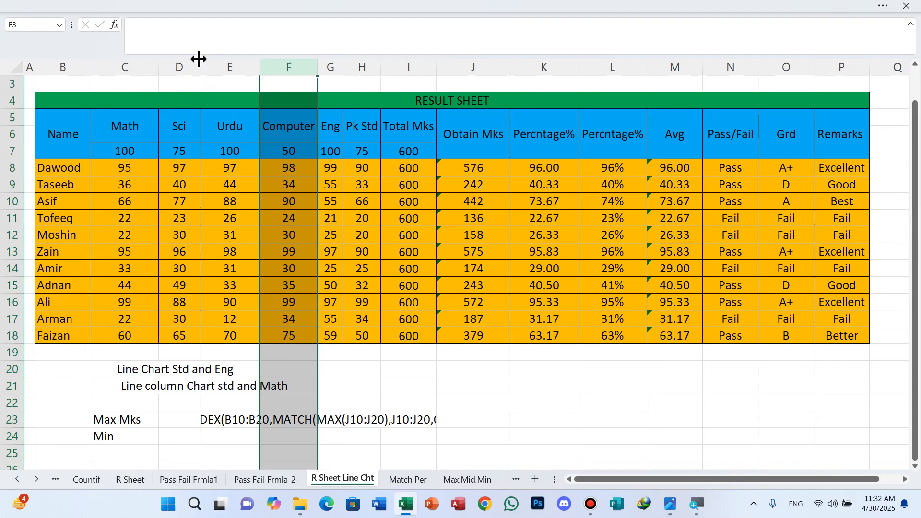
{"action": "left_click_drag", "start_coordinate": [198, 58], "coordinate": [217, 58]}
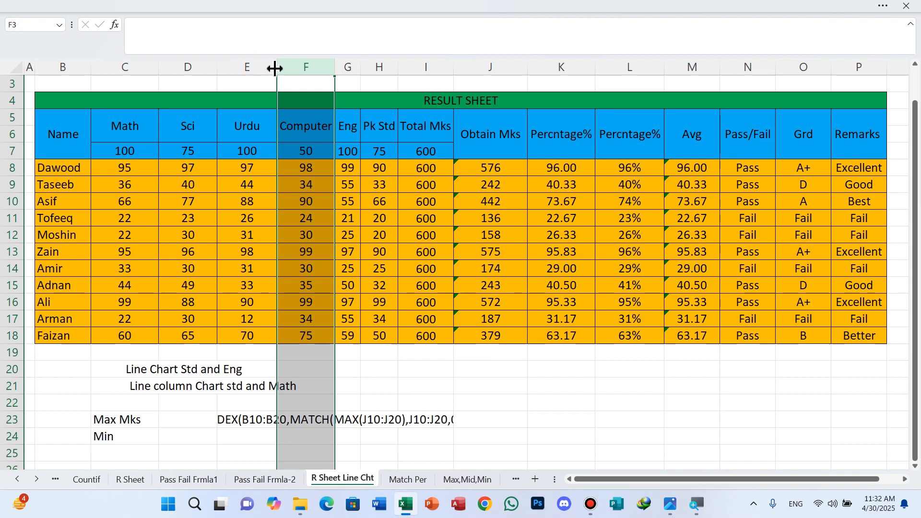
{"action": "left_click_drag", "start_coordinate": [277, 67], "coordinate": [293, 66]}
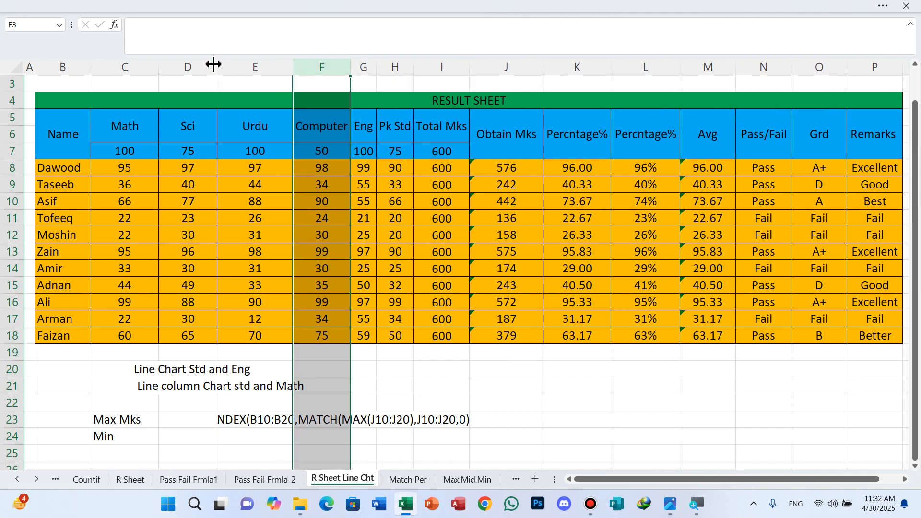
{"action": "left_click_drag", "start_coordinate": [215, 63], "coordinate": [202, 68]}
{"action": "left_click", "coordinate": [469, 433]}
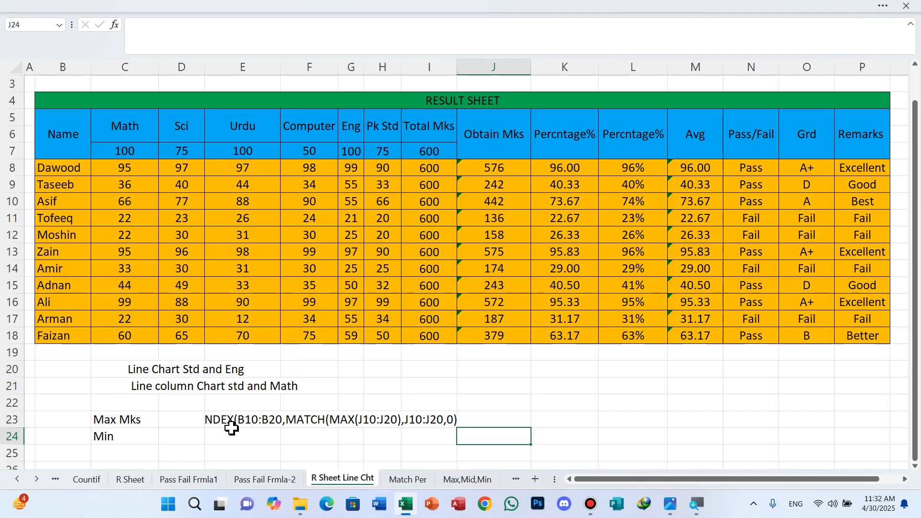
Merge and center the INDEX/MATCH formula text beside Max Mks across E23:J23, and narrow the Urdu column slightly.
{"action": "left_click_drag", "start_coordinate": [214, 419], "coordinate": [496, 419]}
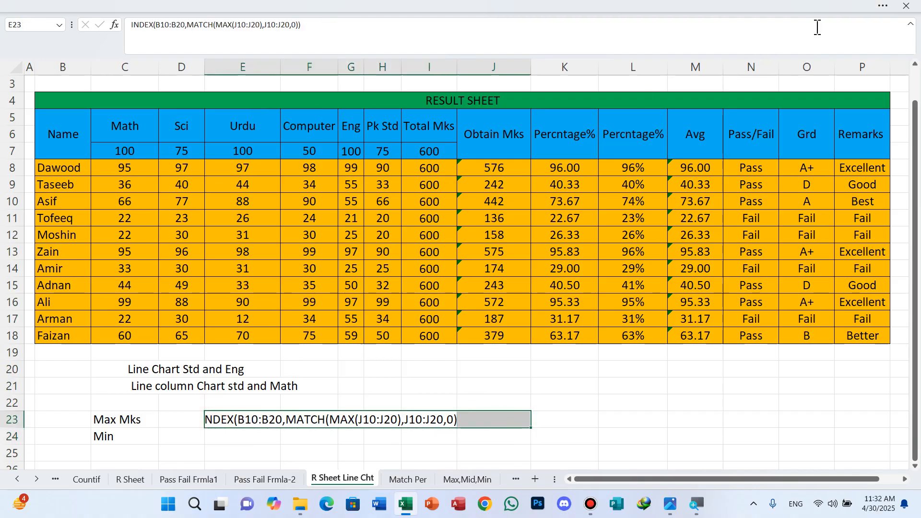
{"action": "left_click", "coordinate": [883, 7]}
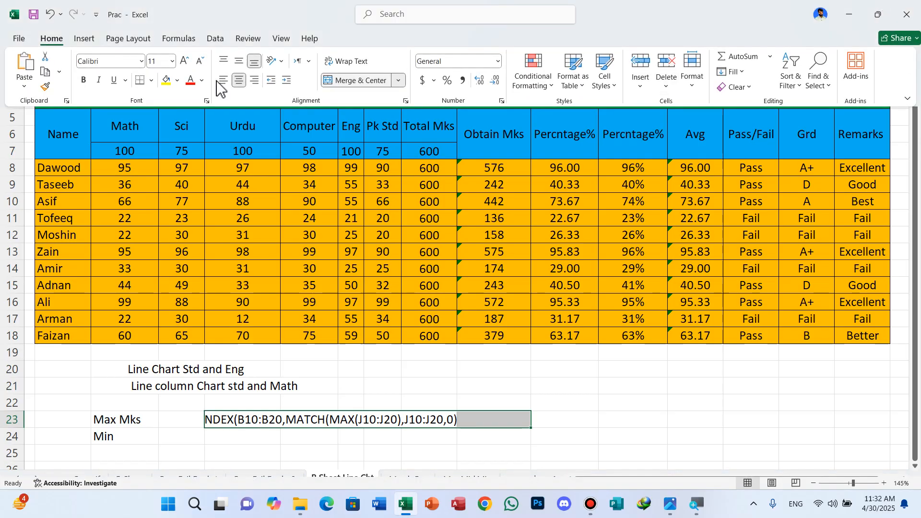
{"action": "left_click", "coordinate": [358, 81]}
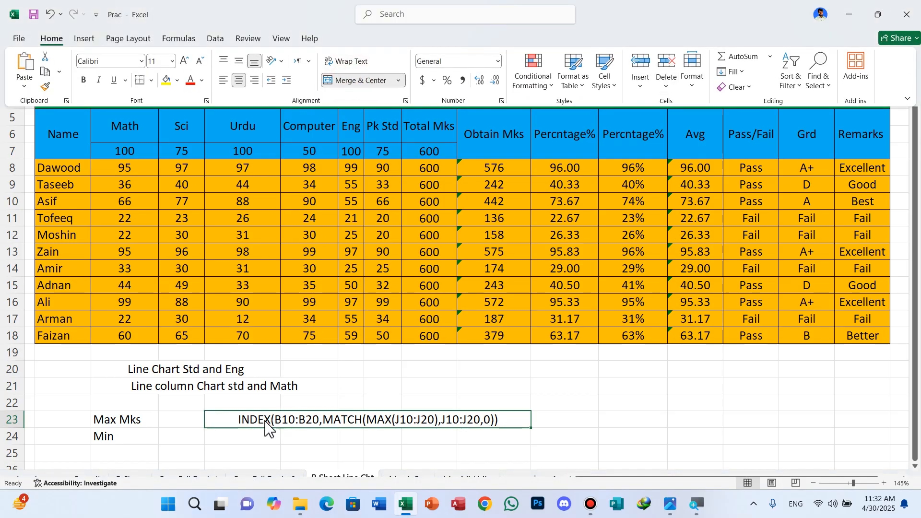
{"action": "left_click", "coordinate": [239, 449]}
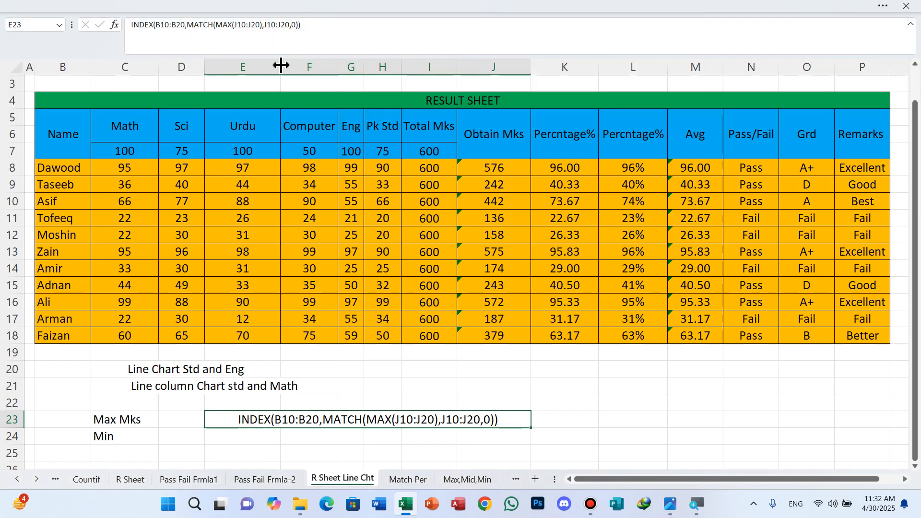
{"action": "left_click_drag", "start_coordinate": [281, 67], "coordinate": [262, 67]}
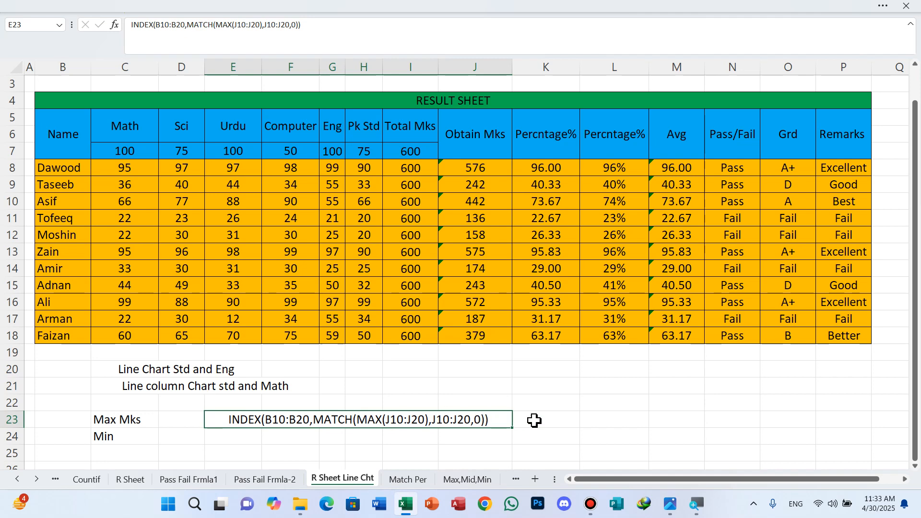
{"action": "left_click", "coordinate": [627, 438]}
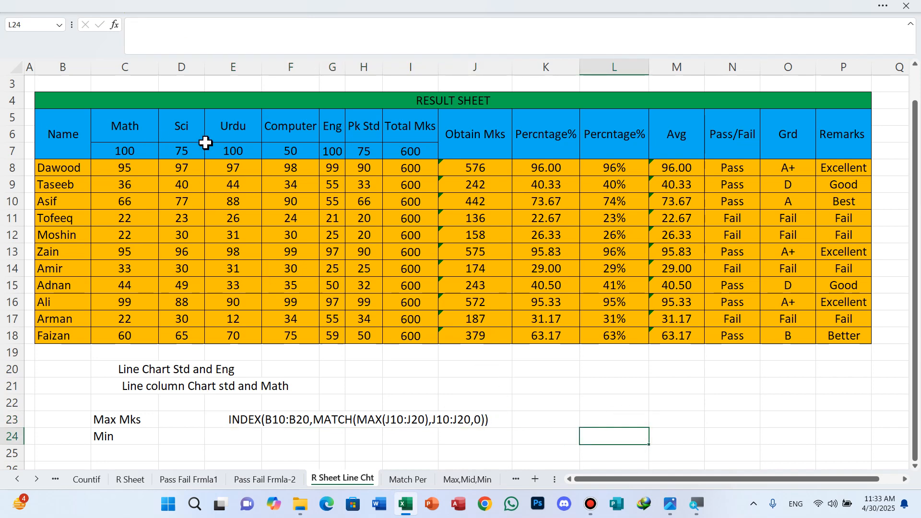
{"action": "left_click", "coordinate": [331, 127]}
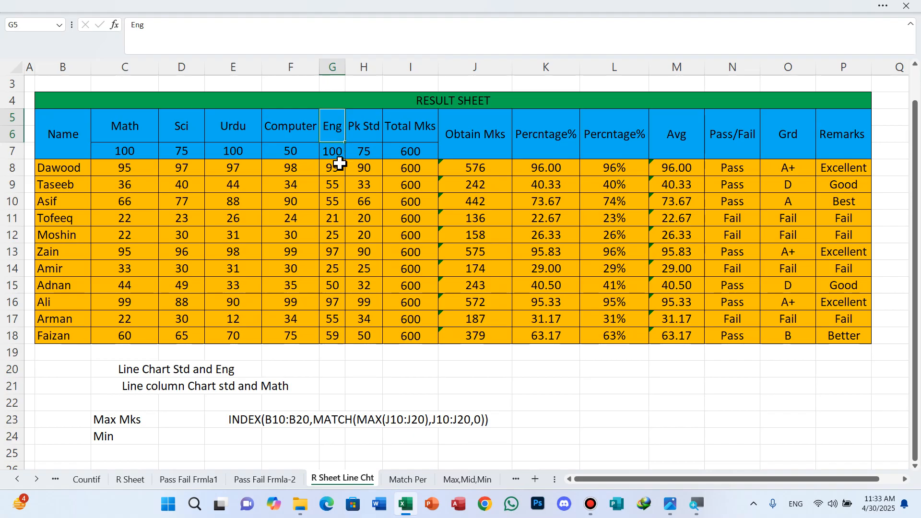
{"action": "left_click_drag", "start_coordinate": [329, 168], "coordinate": [331, 337]}
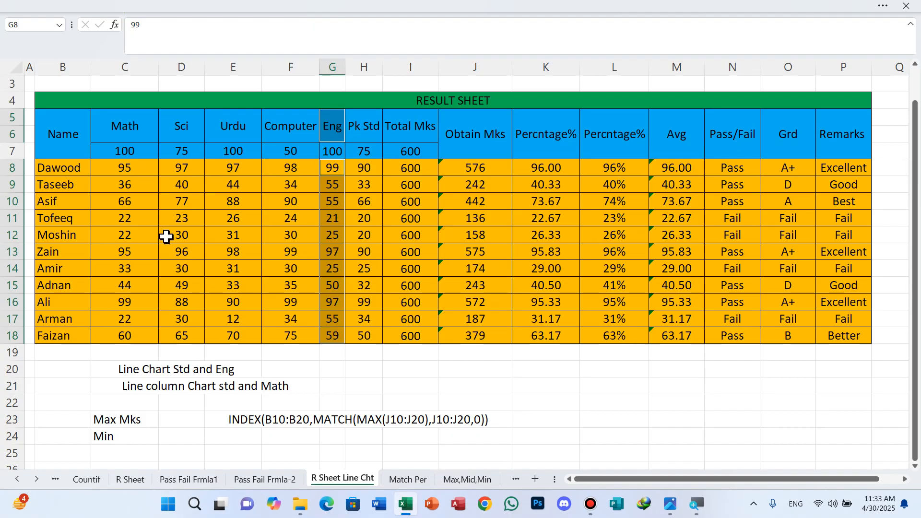
{"action": "left_click", "coordinate": [69, 134]}
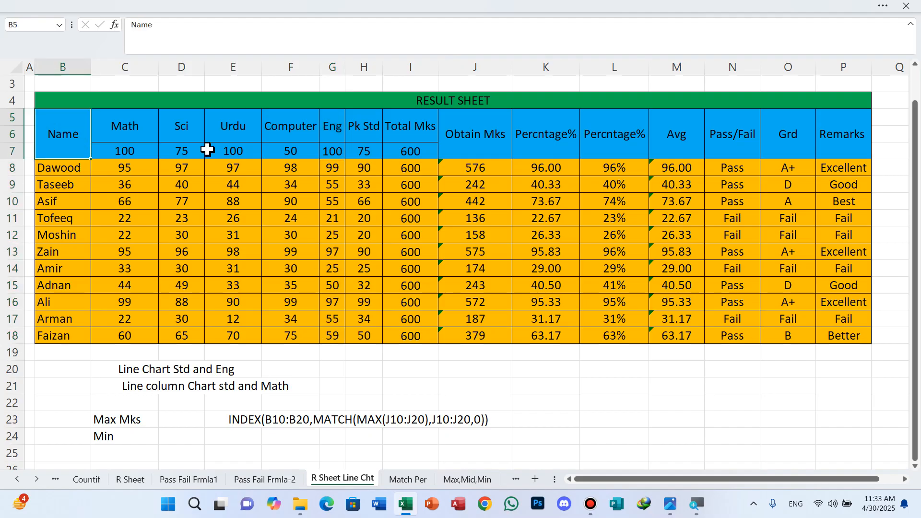
Select the Eng heading with its marks in G8:G18 together with the Name heading and the student names in B8:B18.
{"action": "left_click", "coordinate": [332, 126]}
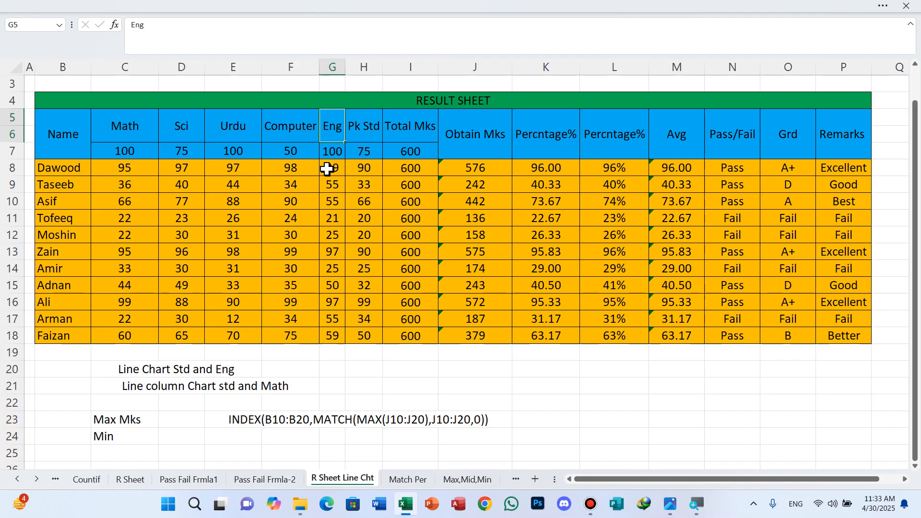
{"action": "mouse_move", "coordinate": [327, 174]}
{"action": "left_mouse_down"}
{"action": "mouse_move", "coordinate": [344, 290]}
{"action": "mouse_move", "coordinate": [335, 335]}
{"action": "left_mouse_up"}
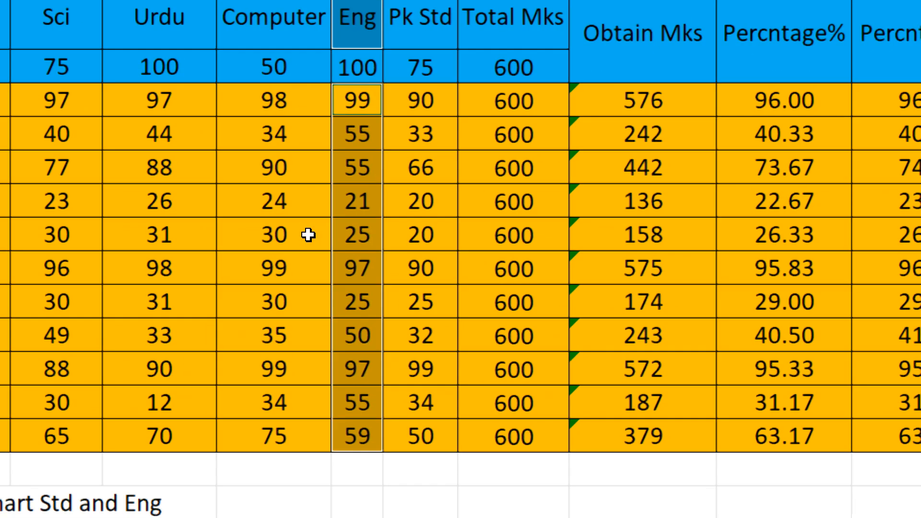
{"action": "key", "text": "ctrl+minus"}
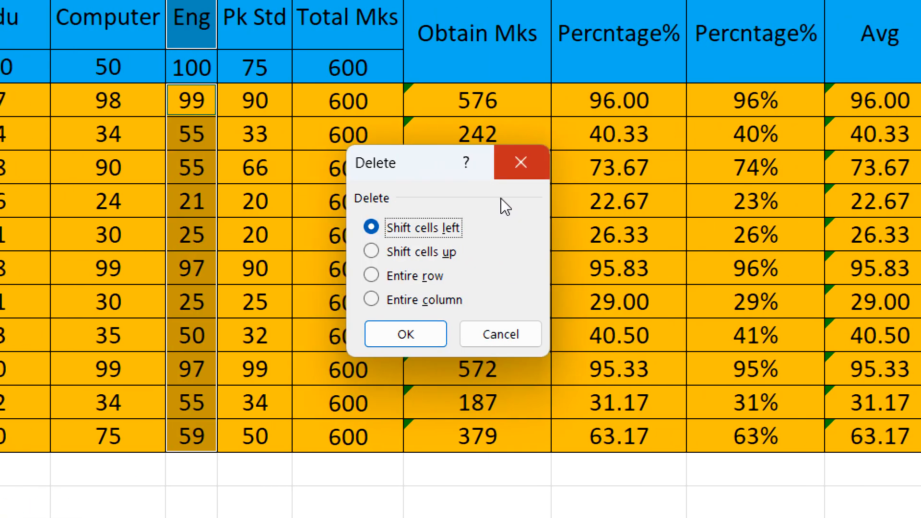
{"action": "key", "text": "Escape"}
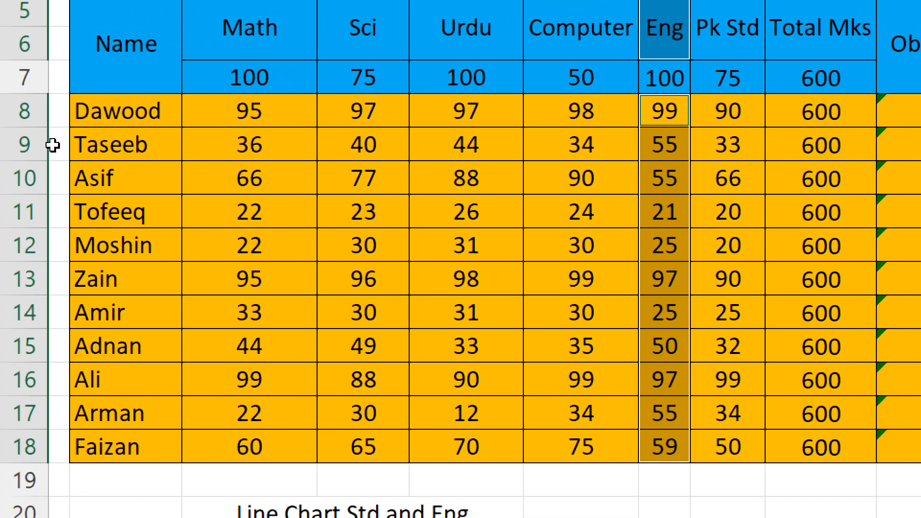
{"action": "left_click", "coordinate": [126, 44], "text": "ctrl"}
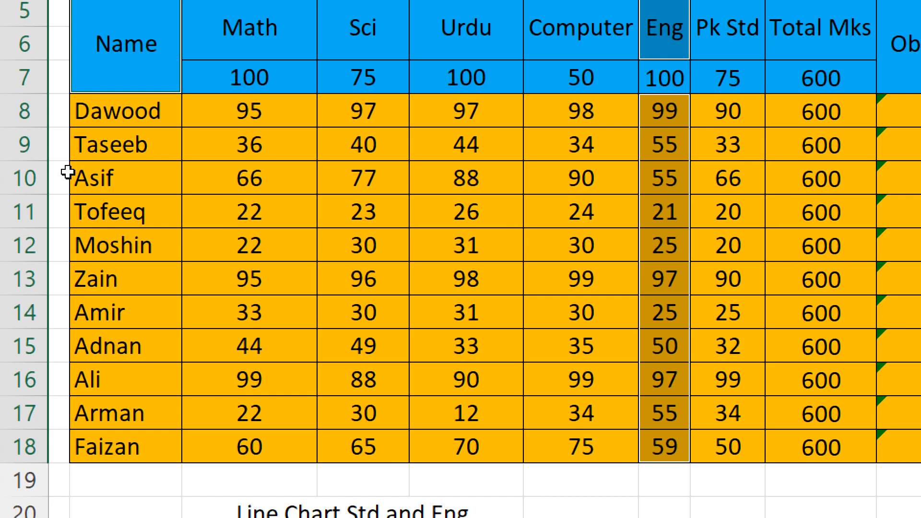
{"action": "left_click_drag", "start_coordinate": [126, 112], "coordinate": [126, 447]}
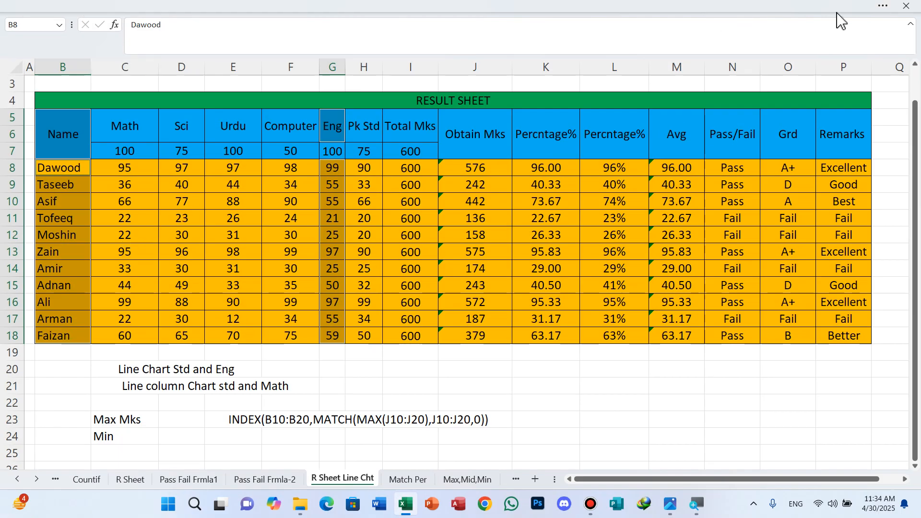
Insert a 2-D stacked line chart from the selected names and English marks.
{"action": "left_click", "coordinate": [883, 8]}
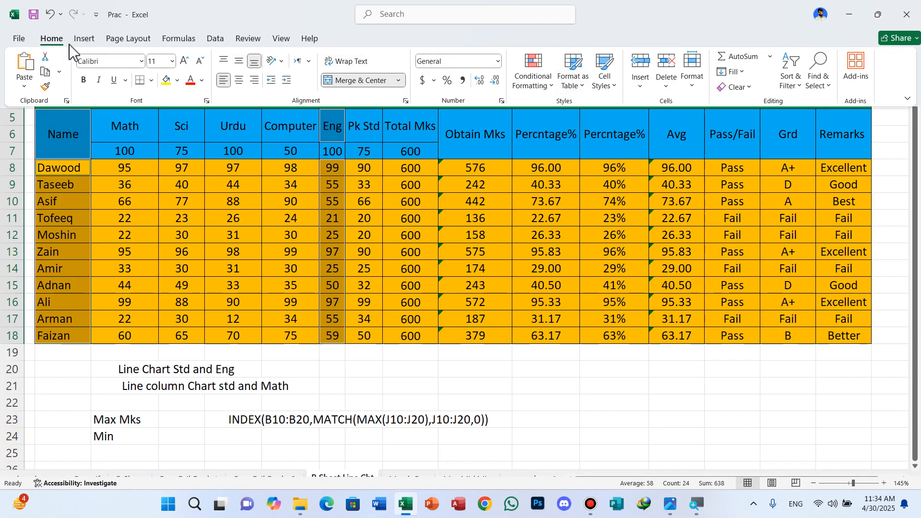
{"action": "left_click", "coordinate": [85, 39]}
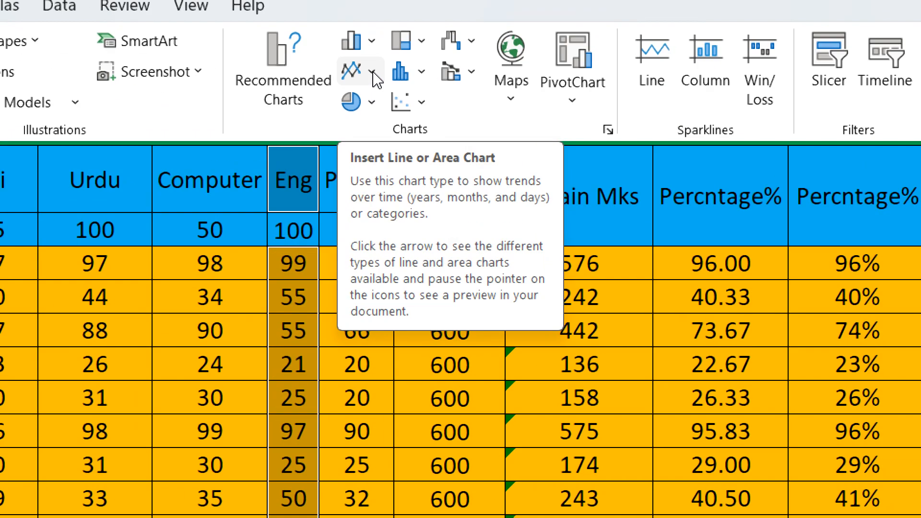
{"action": "left_click", "coordinate": [372, 72]}
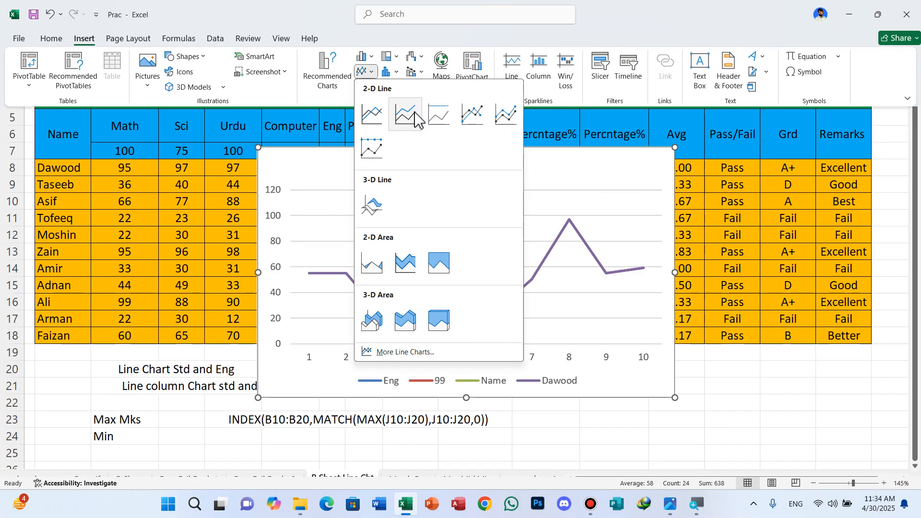
{"action": "left_click", "coordinate": [458, 155]}
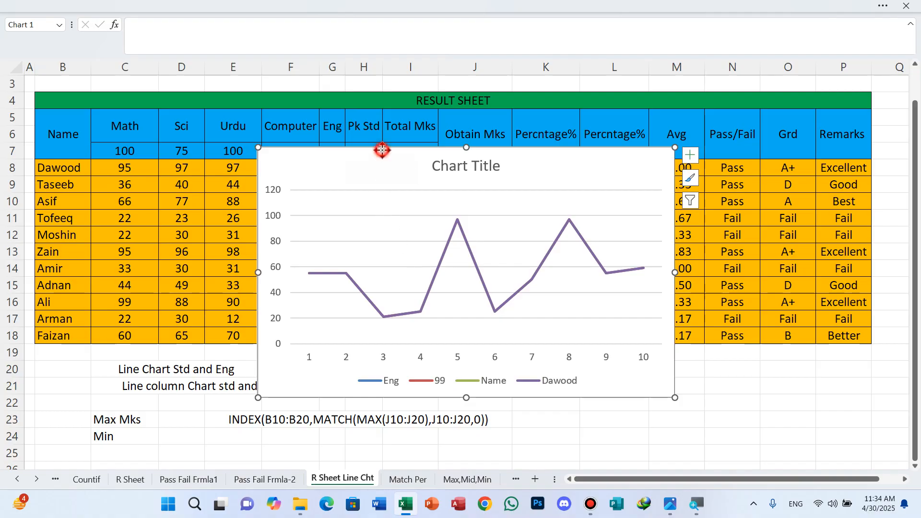
Keep the ribbon always shown and reposition the line chart so the Name to Eng columns are uncovered.
{"action": "left_click_drag", "start_coordinate": [381, 148], "coordinate": [427, 181]}
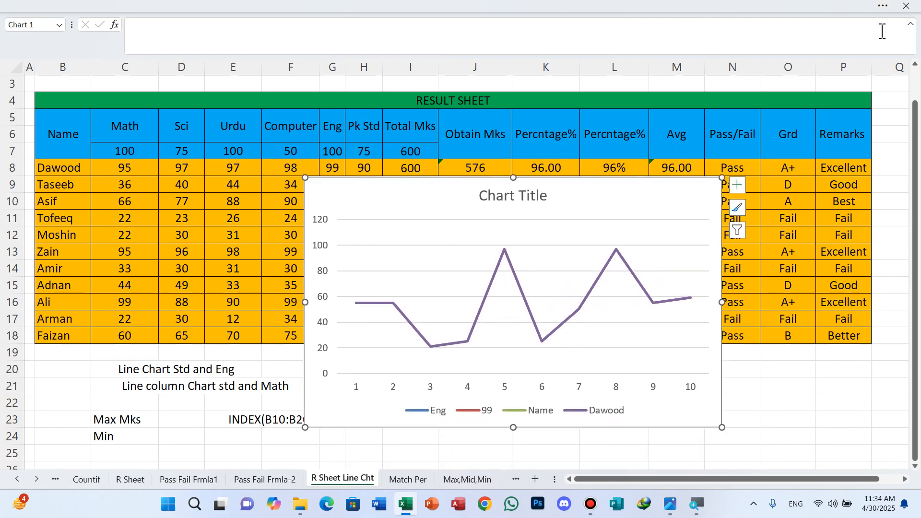
{"action": "left_click", "coordinate": [883, 6]}
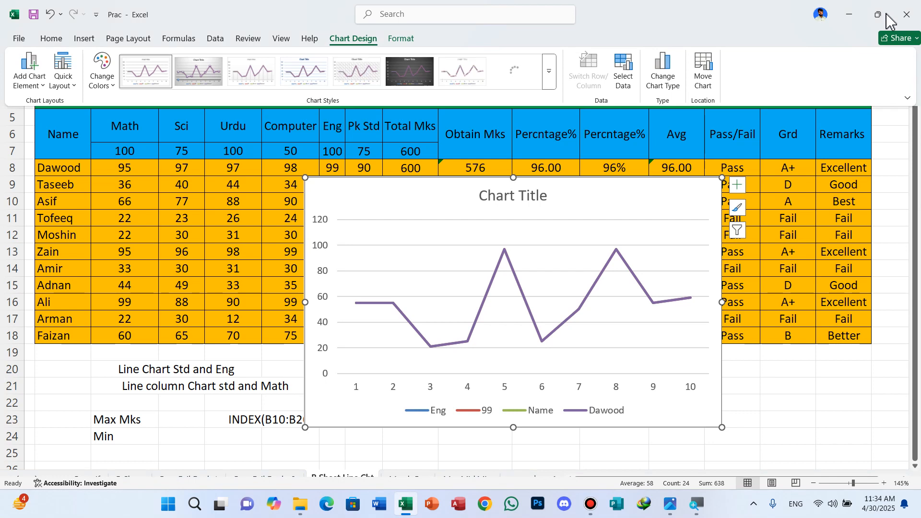
{"action": "left_click", "coordinate": [909, 100]}
{"action": "left_click", "coordinate": [850, 167]}
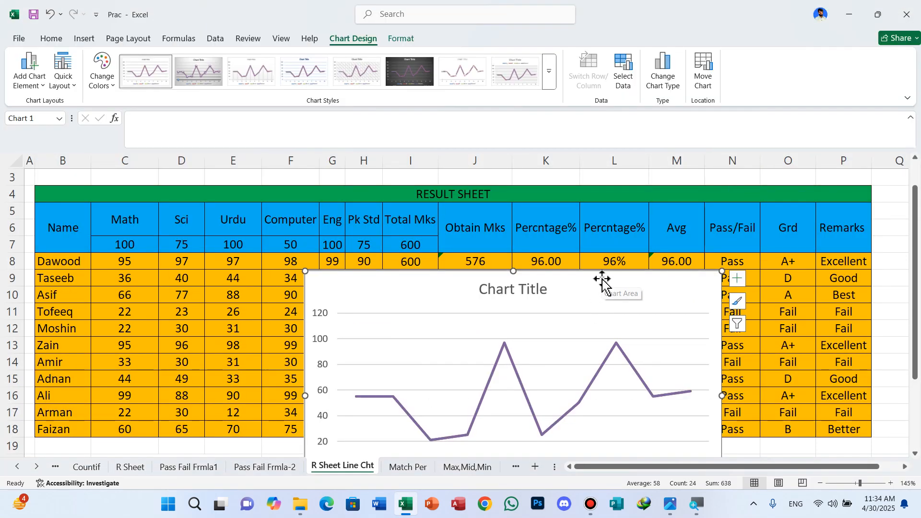
{"action": "mouse_move", "coordinate": [603, 279]}
{"action": "left_mouse_down"}
{"action": "mouse_move", "coordinate": [670, 188]}
{"action": "mouse_move", "coordinate": [673, 202]}
{"action": "left_mouse_up"}
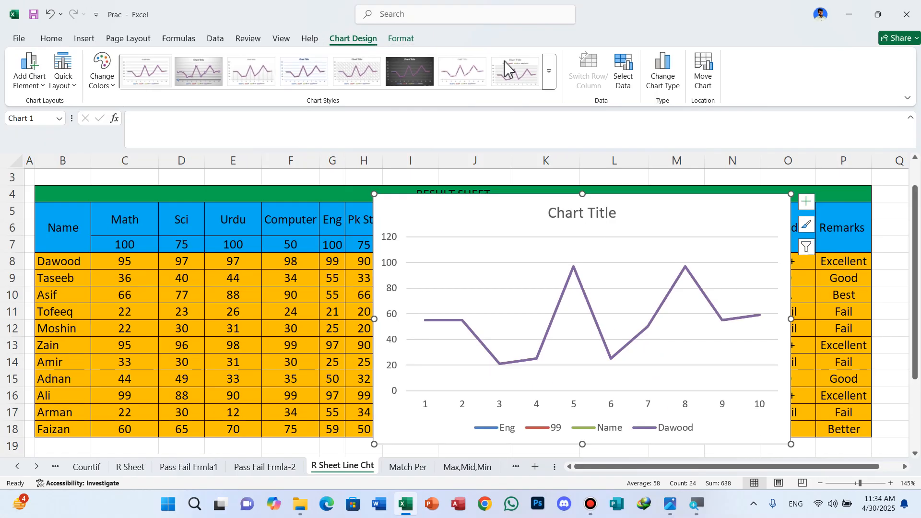
Set the line chart's horizontal axis labels to the student names in B8:B18.
{"action": "left_click", "coordinate": [623, 82]}
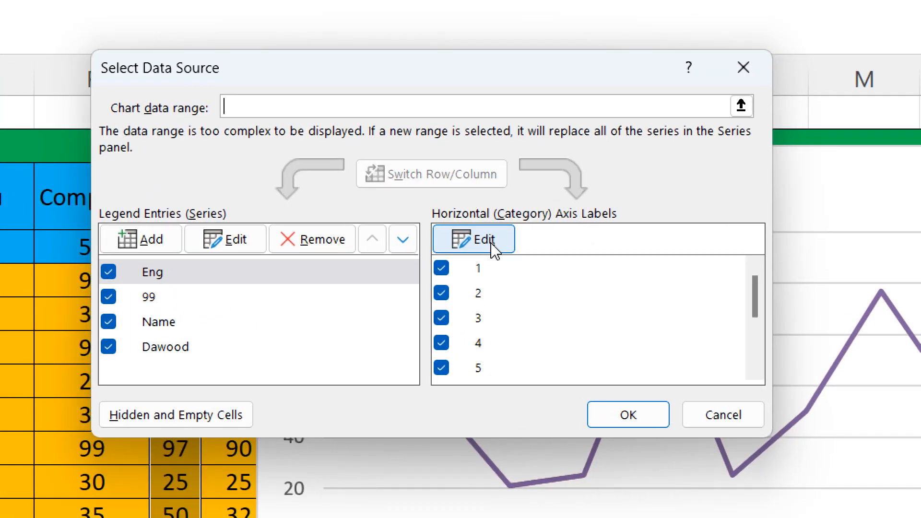
{"action": "left_click", "coordinate": [493, 247]}
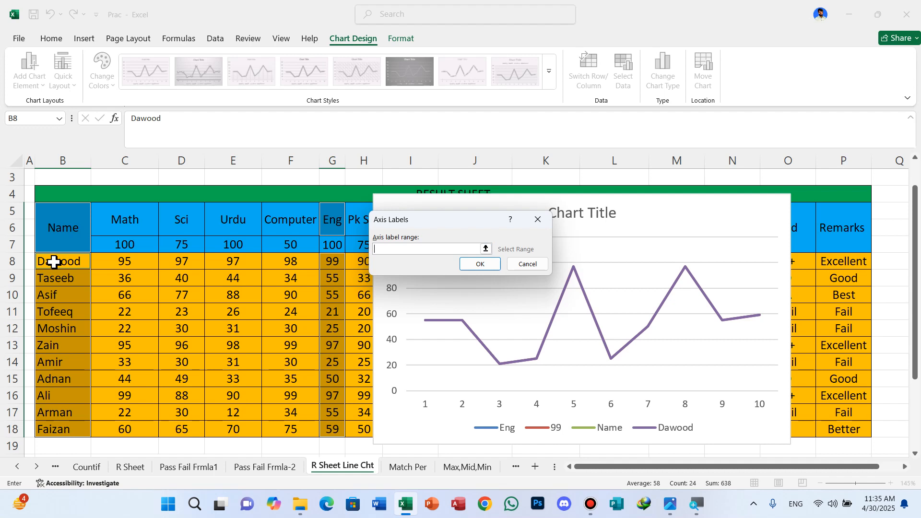
{"action": "left_click_drag", "start_coordinate": [54, 261], "coordinate": [66, 427]}
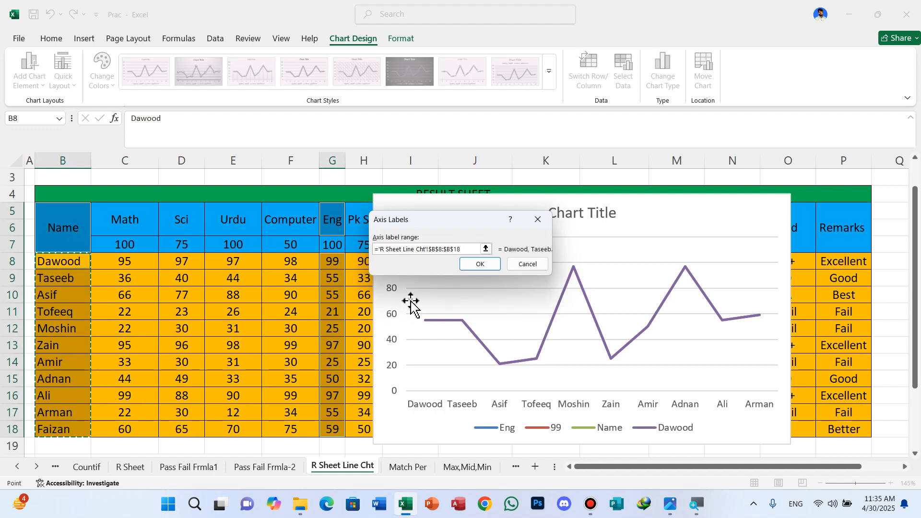
{"action": "left_click", "coordinate": [477, 264]}
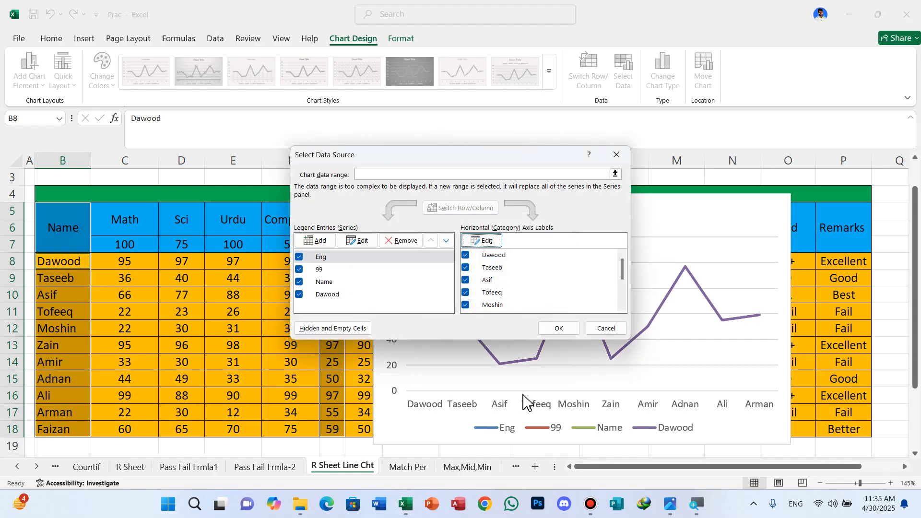
{"action": "left_click", "coordinate": [560, 331]}
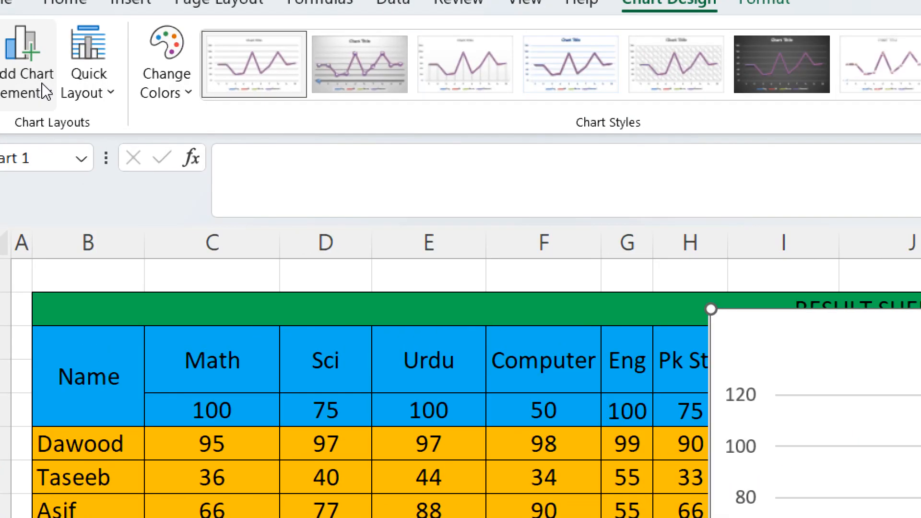
Add data labels above the points of the line chart and dismiss the WhatsApp notification.
{"action": "left_click", "coordinate": [46, 90]}
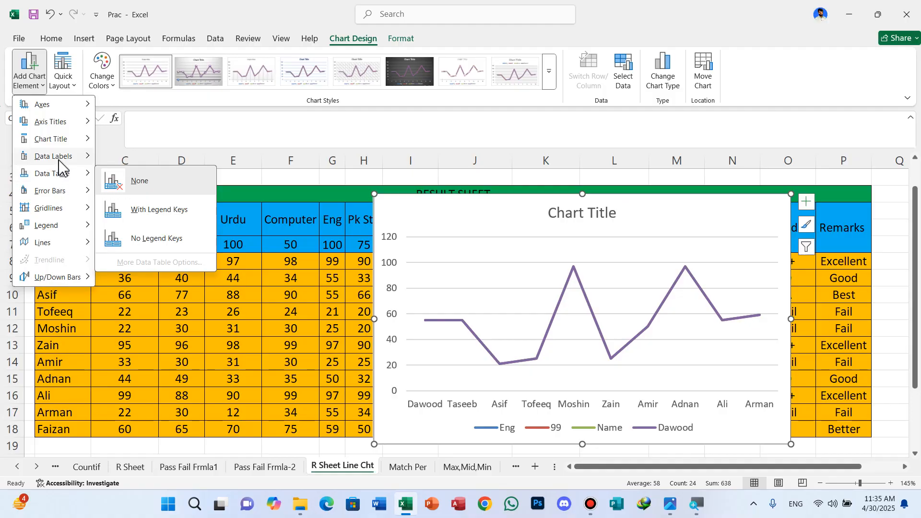
{"action": "mouse_move", "coordinate": [58, 158]}
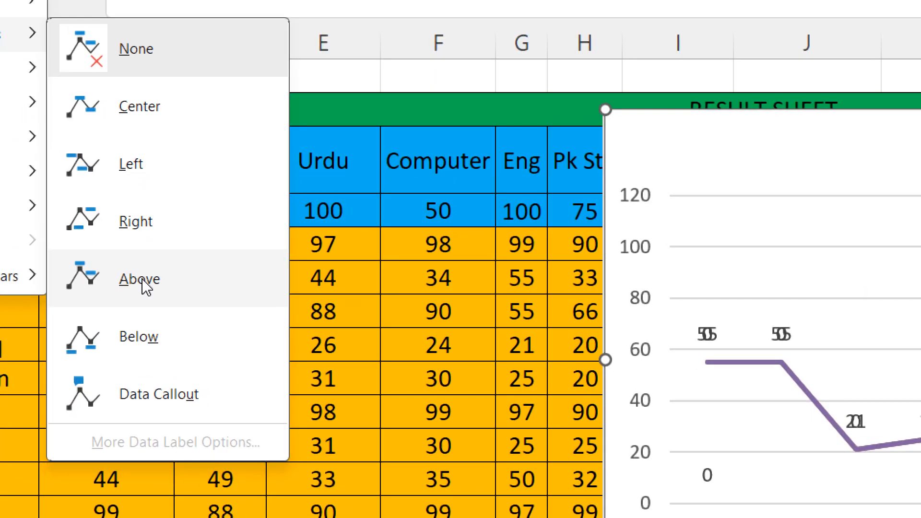
{"action": "left_click", "coordinate": [142, 283]}
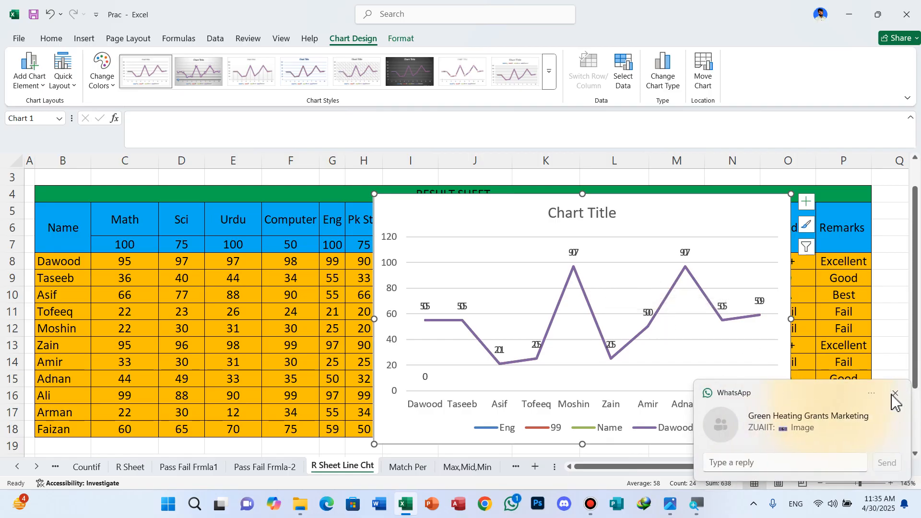
{"action": "left_click", "coordinate": [896, 393]}
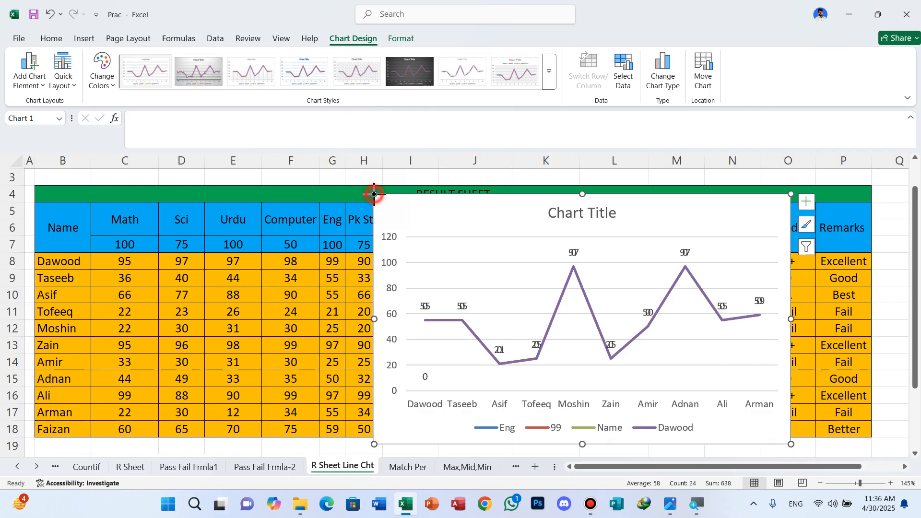
Shrink the line chart and move it below the result table, beside the Max Mks formula text.
{"action": "left_click_drag", "start_coordinate": [374, 193], "coordinate": [551, 319]}
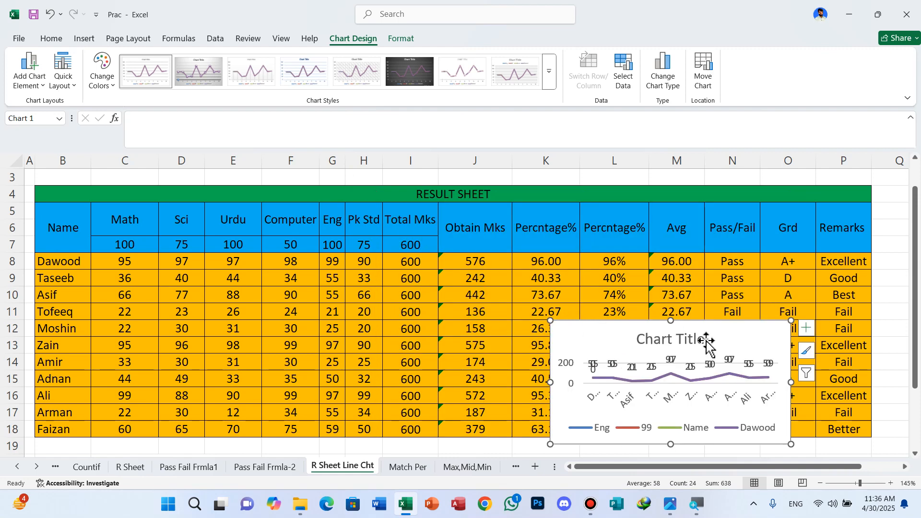
{"action": "scroll", "coordinate": [708, 344], "scroll_direction": "down", "scroll_amount": 1}
{"action": "scroll", "coordinate": [707, 343], "scroll_direction": "down", "scroll_amount": 1}
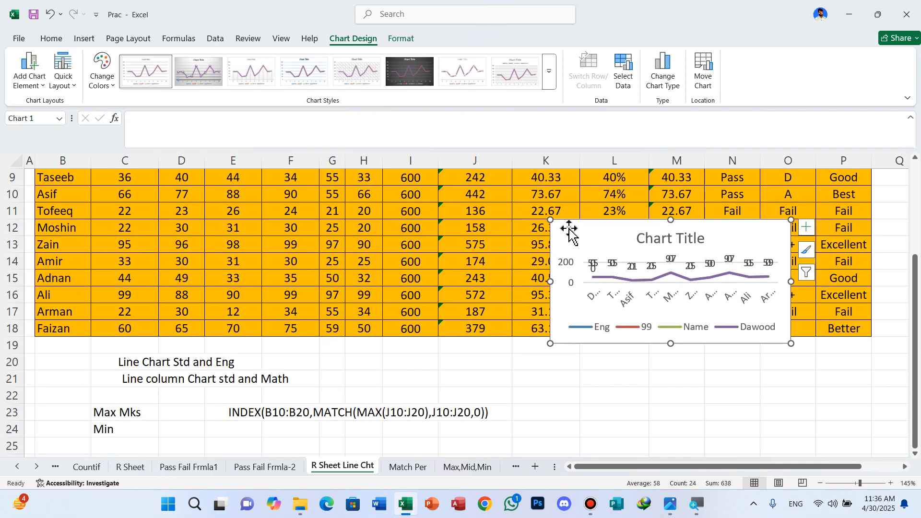
{"action": "left_click_drag", "start_coordinate": [550, 220], "coordinate": [495, 169]}
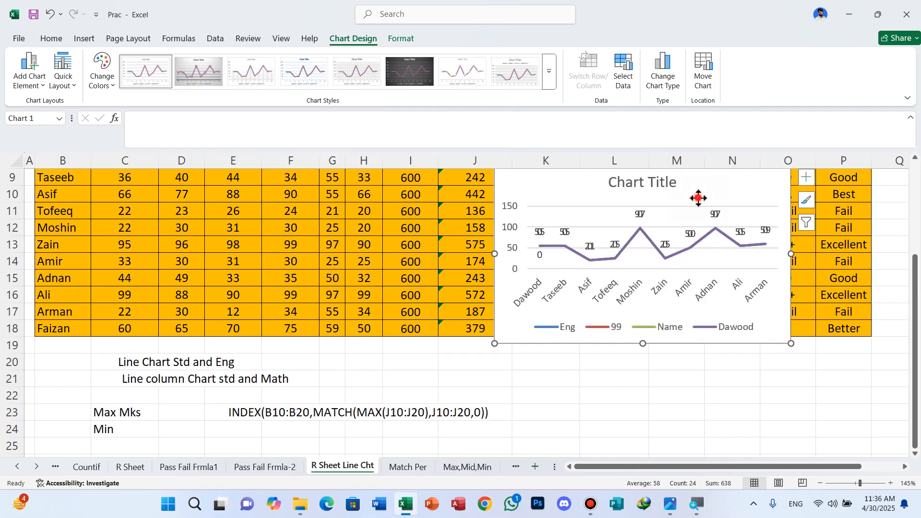
{"action": "left_click_drag", "start_coordinate": [698, 203], "coordinate": [800, 420]}
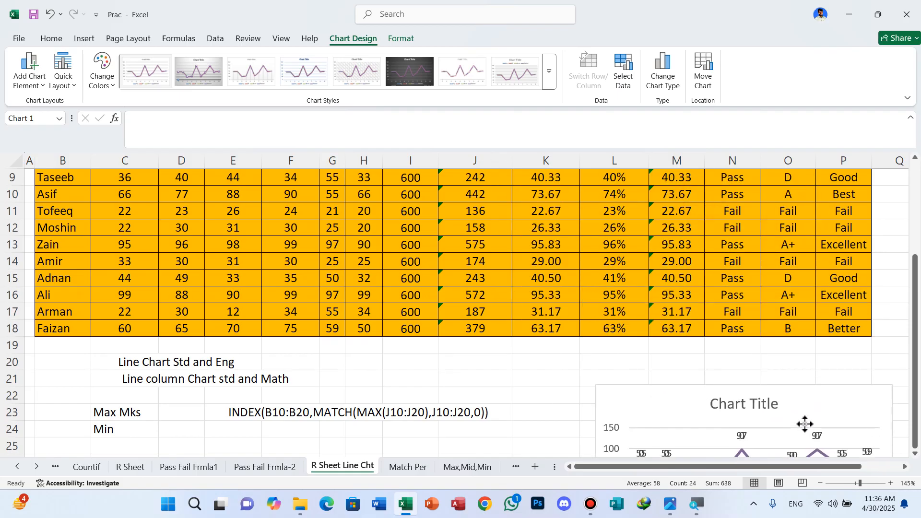
{"action": "left_click", "coordinate": [509, 372]}
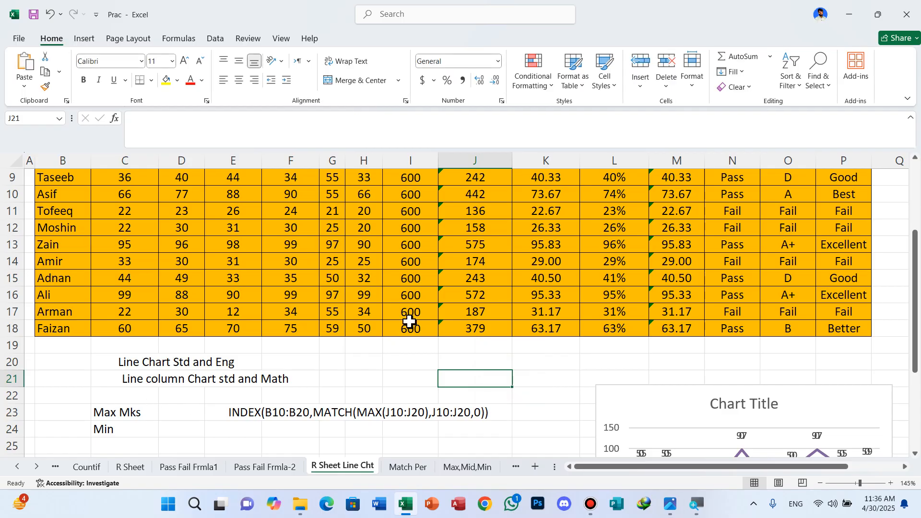
Select the Math heading with its marks in C8:C18 together with the Obtain Mks heading and J8:J18.
{"action": "scroll", "coordinate": [411, 307], "scroll_direction": "up", "scroll_amount": 2}
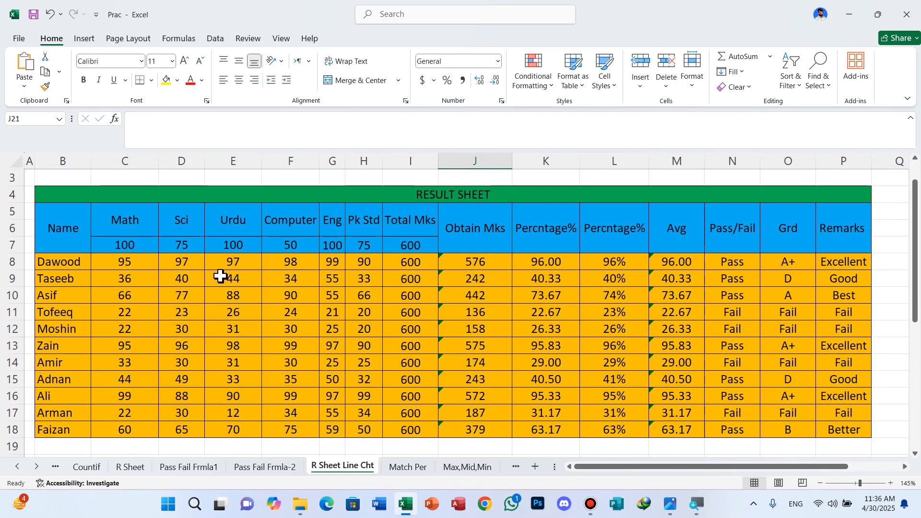
{"action": "left_click", "coordinate": [120, 220]}
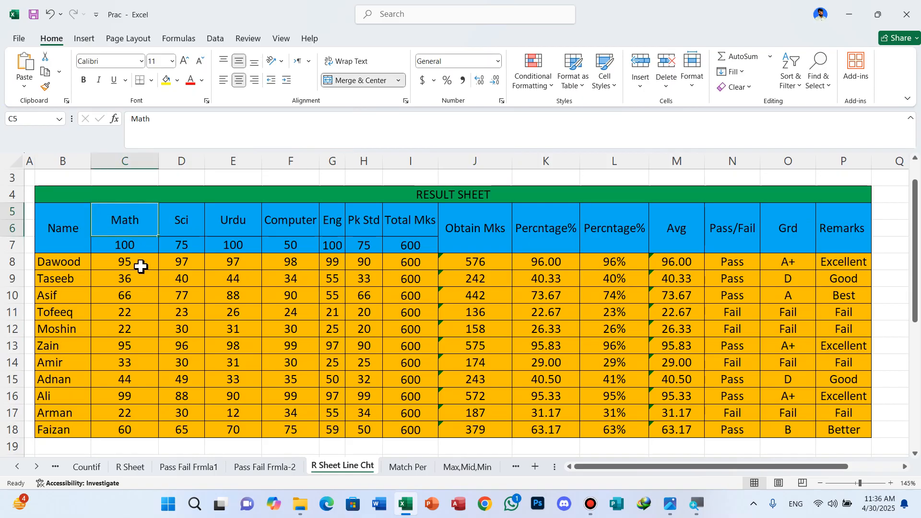
{"action": "left_click_drag", "start_coordinate": [139, 265], "coordinate": [154, 429]}
{"action": "left_click", "coordinate": [485, 229], "text": "ctrl"}
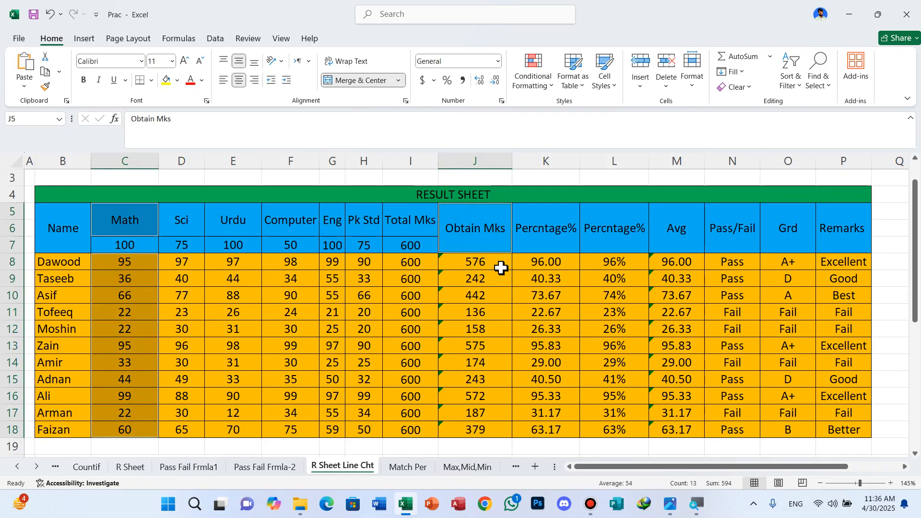
{"action": "left_click_drag", "start_coordinate": [489, 263], "coordinate": [485, 429]}
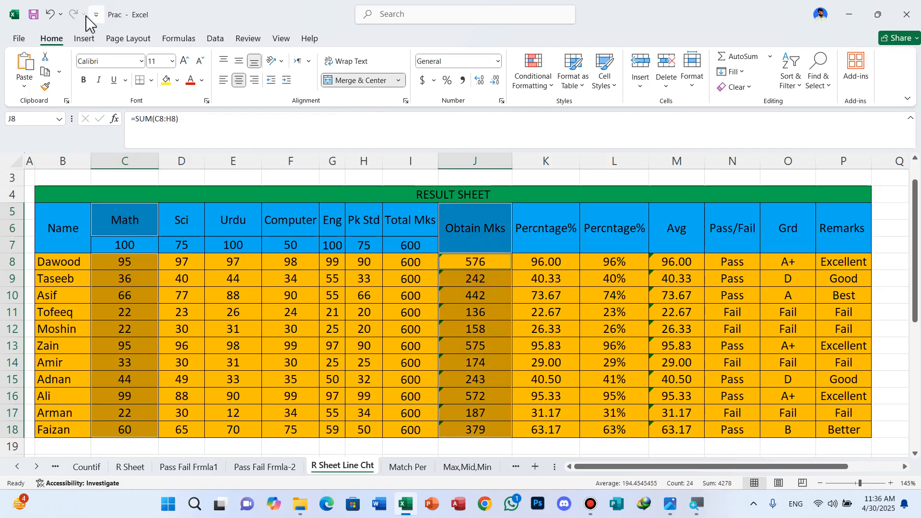
Insert a 2-D clustered column chart from the selected Math and Obtain Mks data.
{"action": "left_click", "coordinate": [84, 40]}
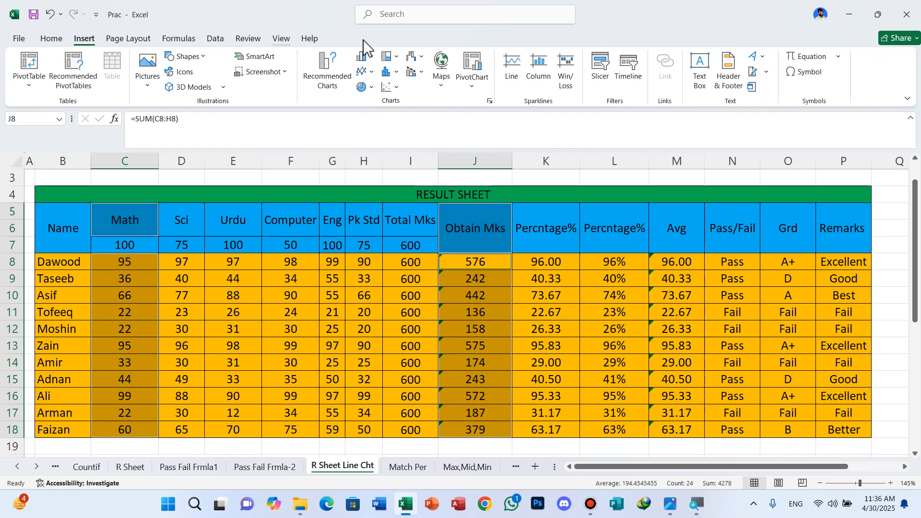
{"action": "left_click", "coordinate": [373, 60]}
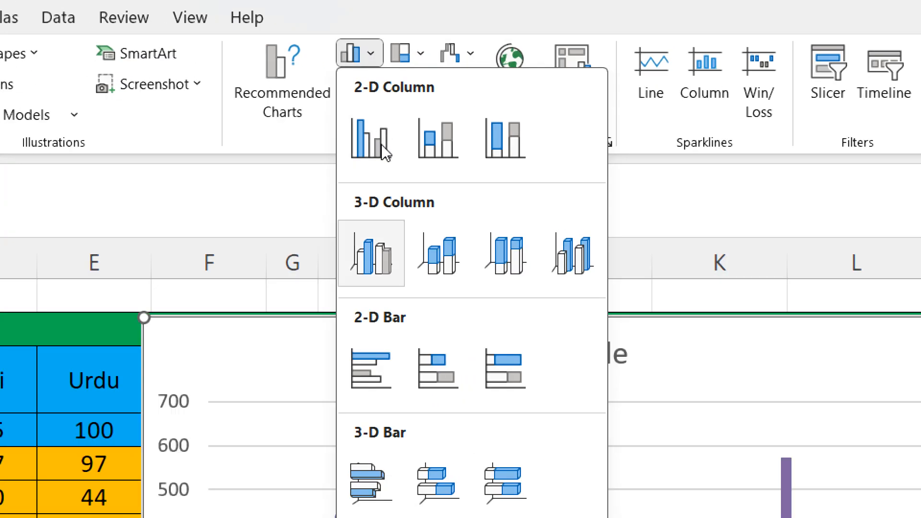
{"action": "left_click", "coordinate": [380, 108]}
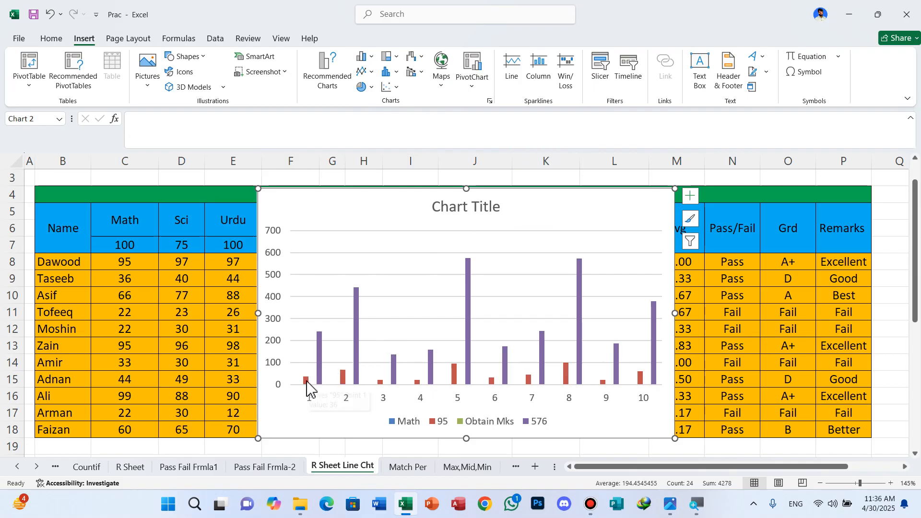
Change the chart type of the 95 series to Stacked Line in a custom combination with the clustered columns.
{"action": "left_click", "coordinate": [306, 382]}
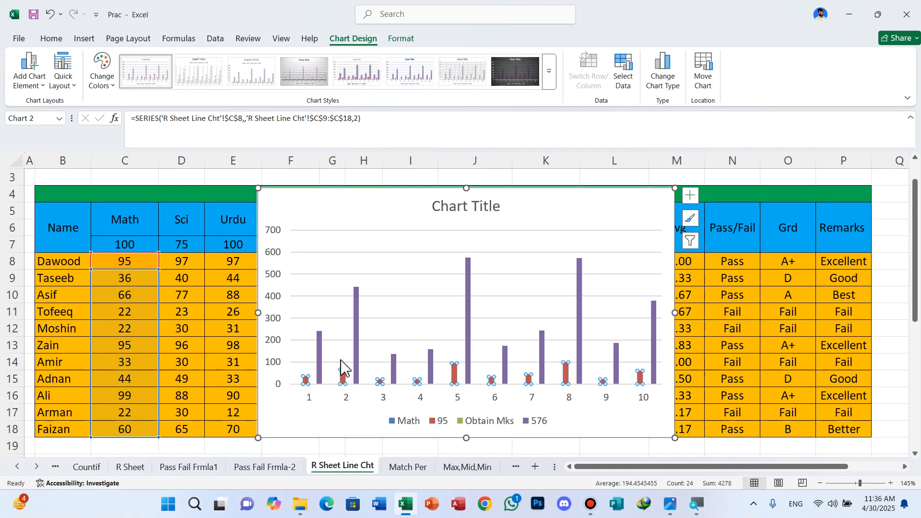
{"action": "left_click", "coordinate": [664, 76]}
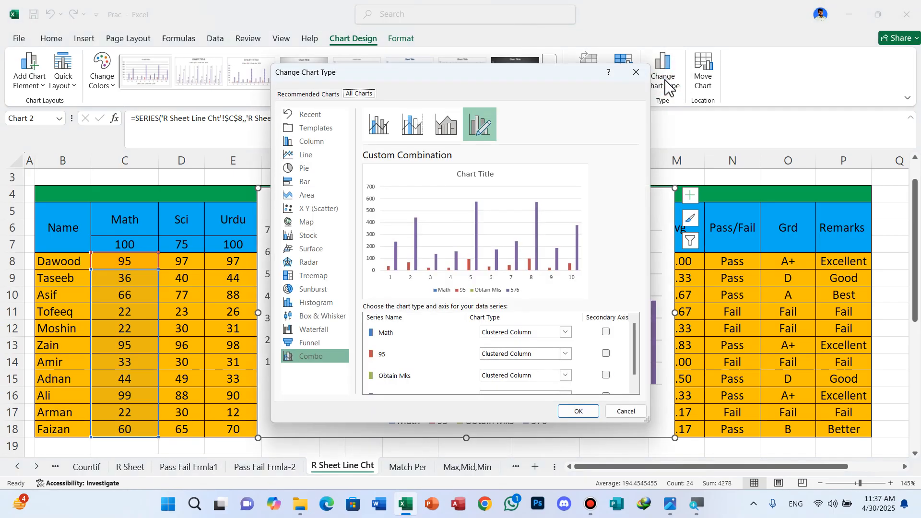
{"action": "key", "text": "super"}
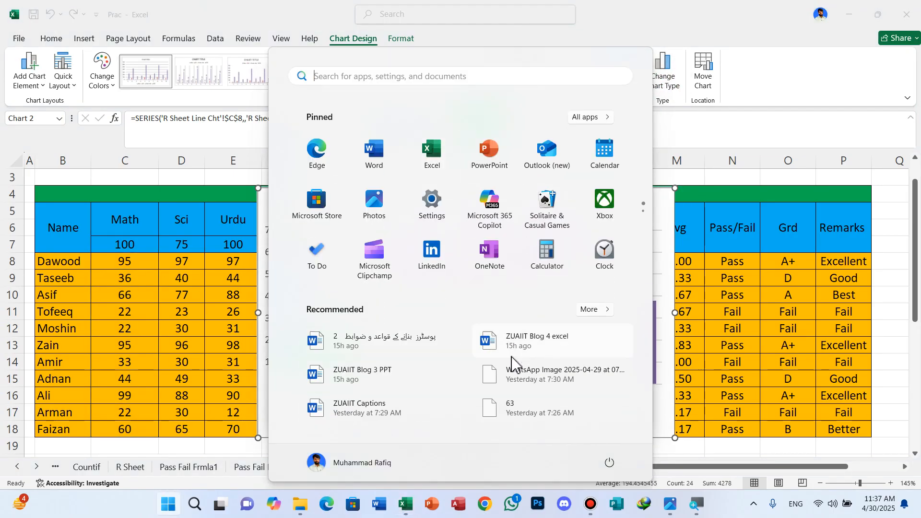
{"action": "key", "text": "Escape"}
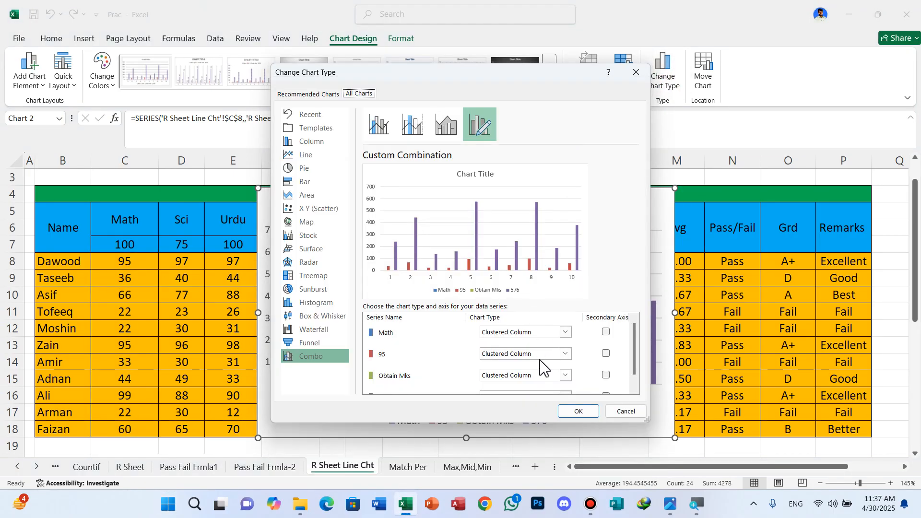
{"action": "left_click", "coordinate": [564, 355]}
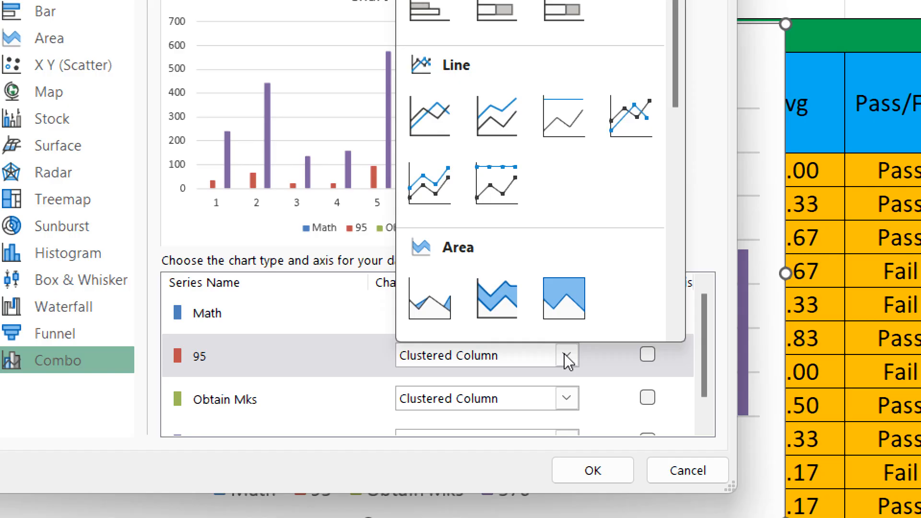
{"action": "left_click", "coordinate": [543, 245]}
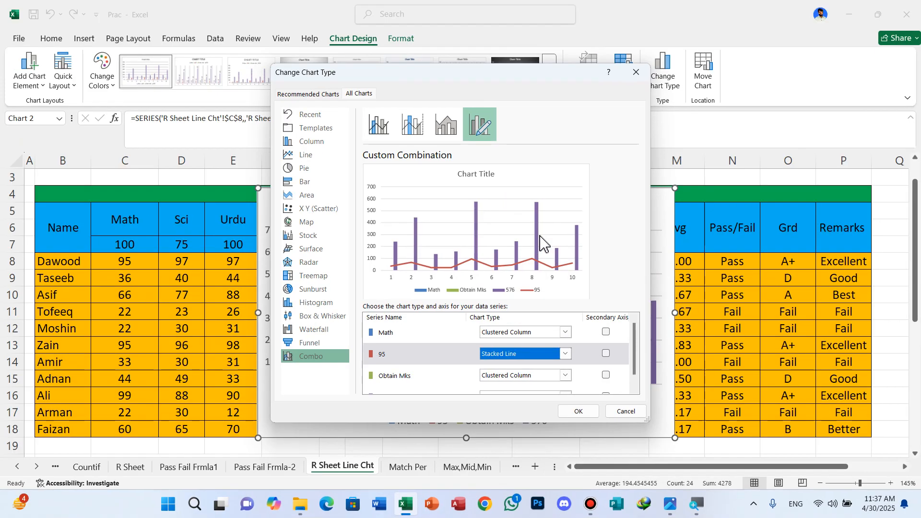
{"action": "left_click", "coordinate": [584, 414]}
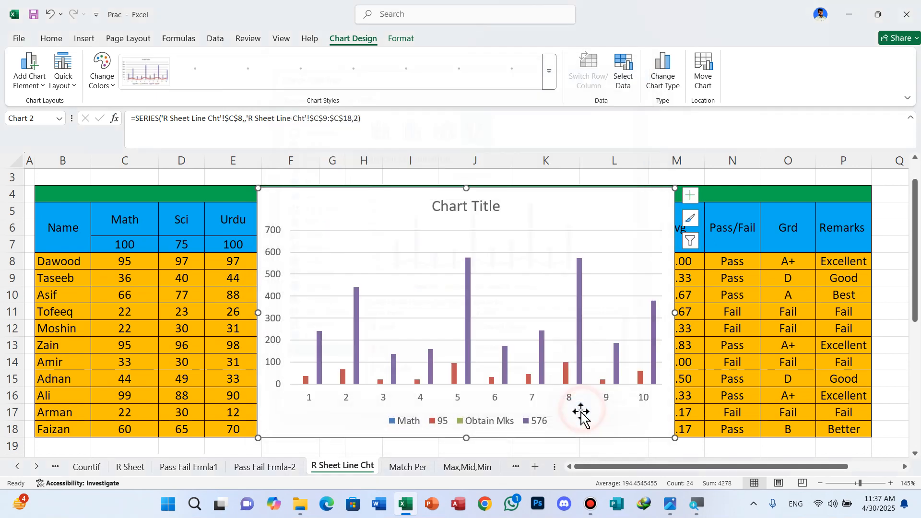
Set the combo chart's horizontal axis labels to the student names in B8:B18.
{"action": "left_click", "coordinate": [628, 85]}
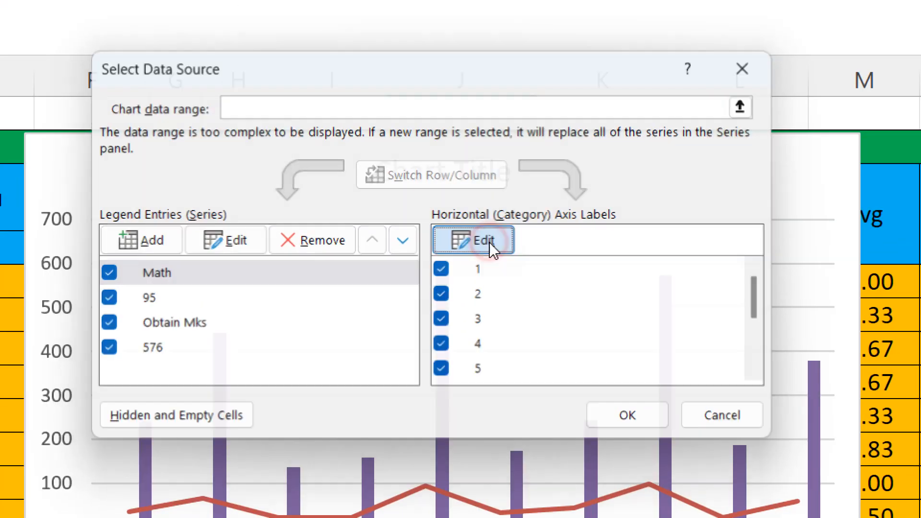
{"action": "left_click", "coordinate": [487, 241]}
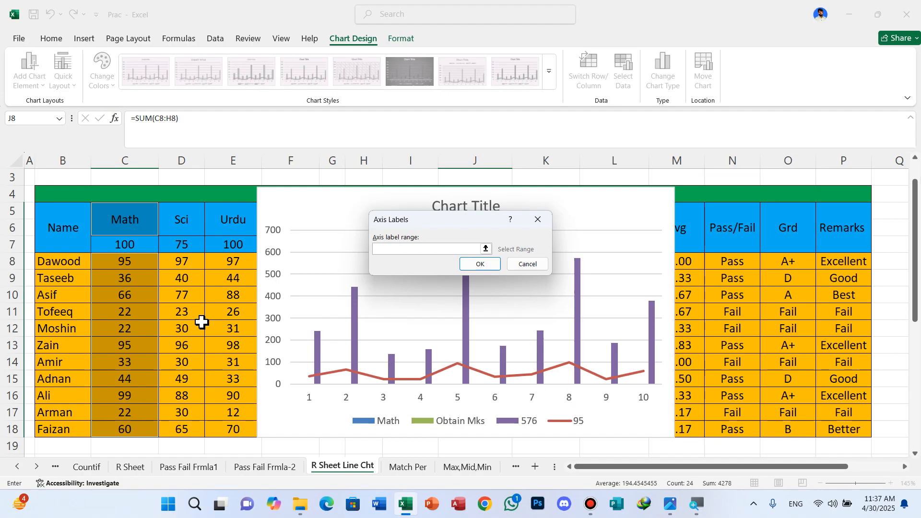
{"action": "left_click_drag", "start_coordinate": [41, 262], "coordinate": [59, 424]}
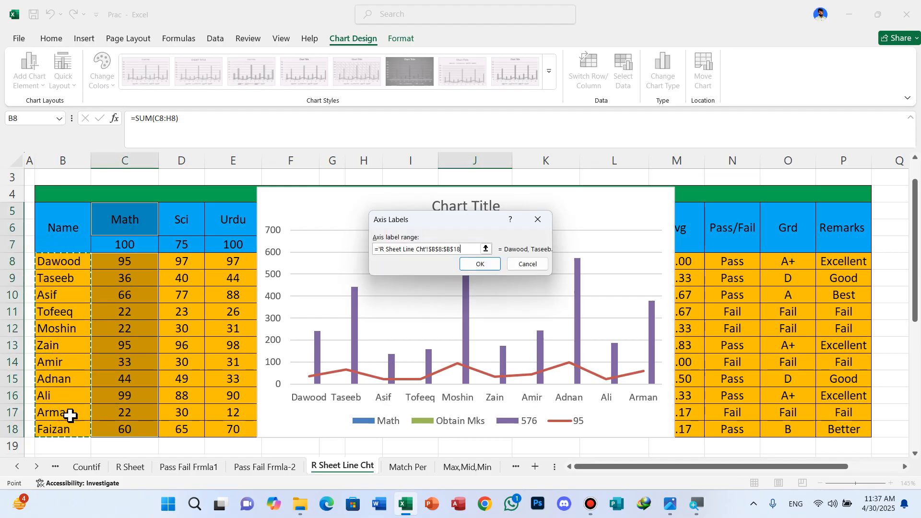
{"action": "left_click", "coordinate": [480, 267]}
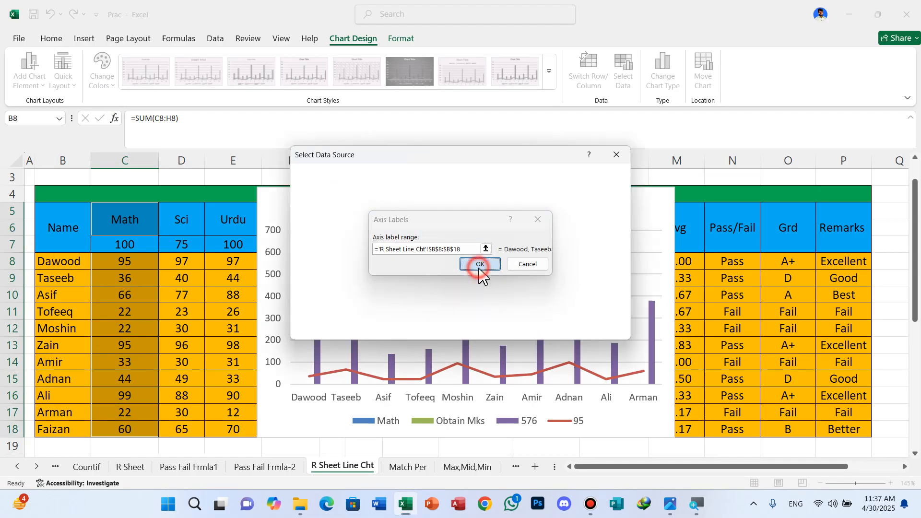
{"action": "left_click", "coordinate": [558, 329]}
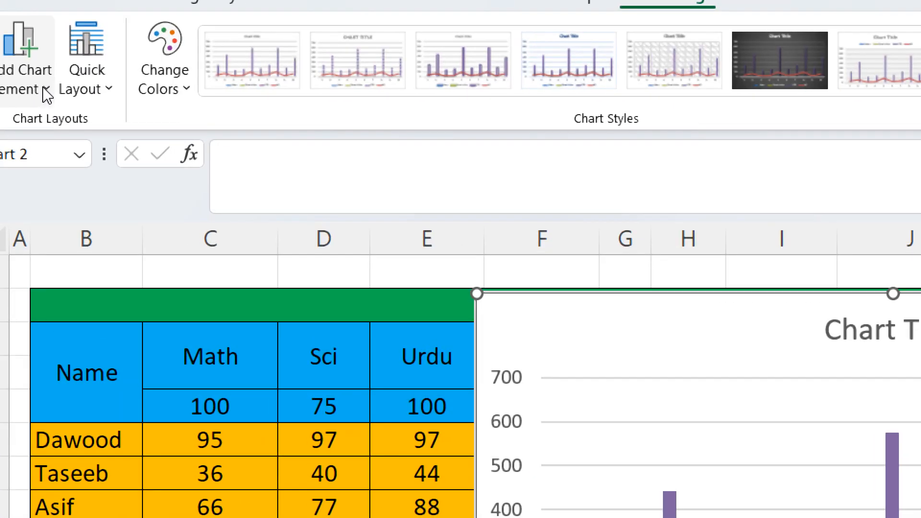
Add Outside End data labels to the combo chart and shrink the chart from its upper-left corner.
{"action": "left_click", "coordinate": [47, 92]}
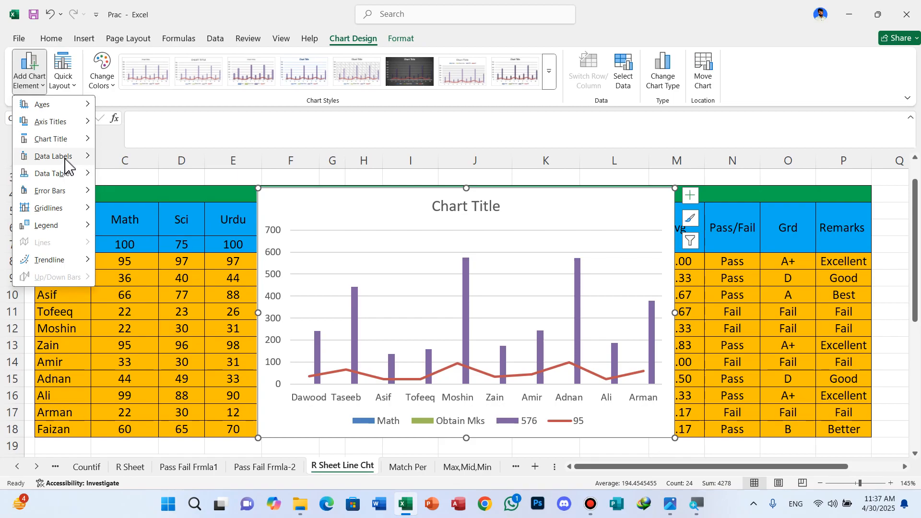
{"action": "mouse_move", "coordinate": [91, 235]}
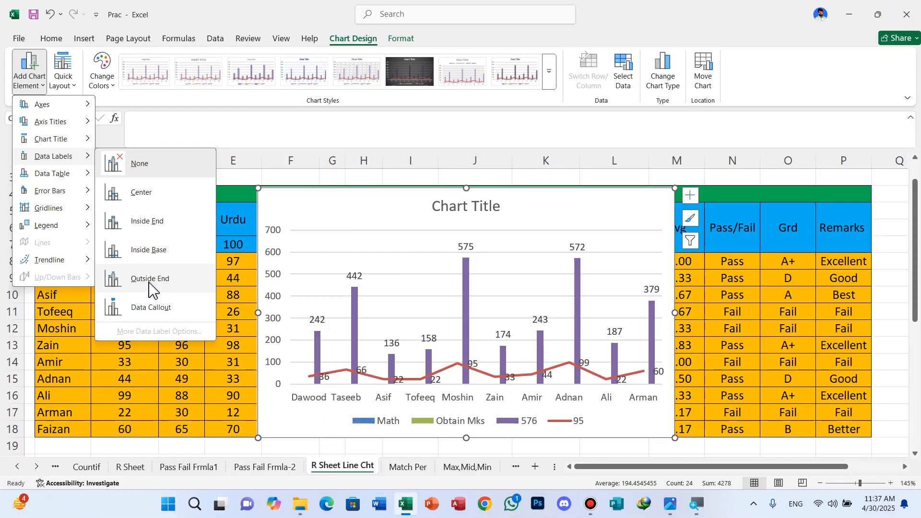
{"action": "left_click", "coordinate": [149, 283]}
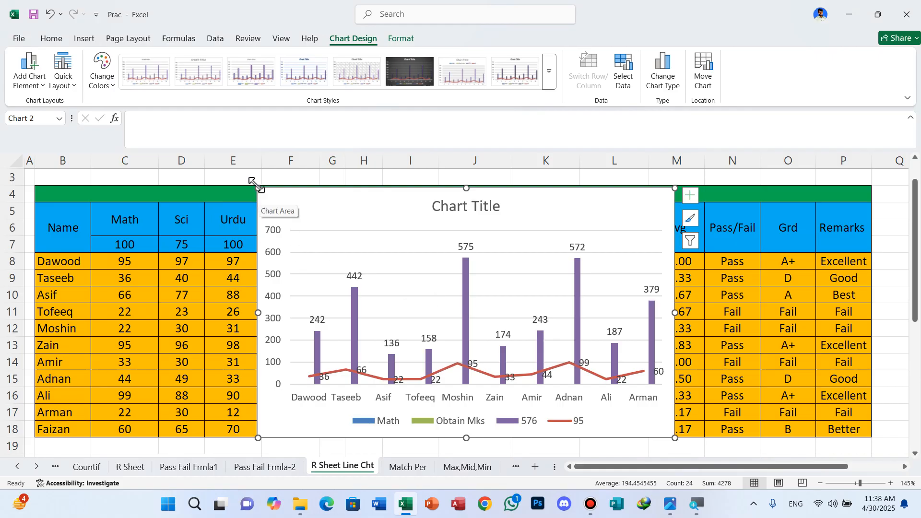
{"action": "left_click_drag", "start_coordinate": [259, 195], "coordinate": [305, 265]}
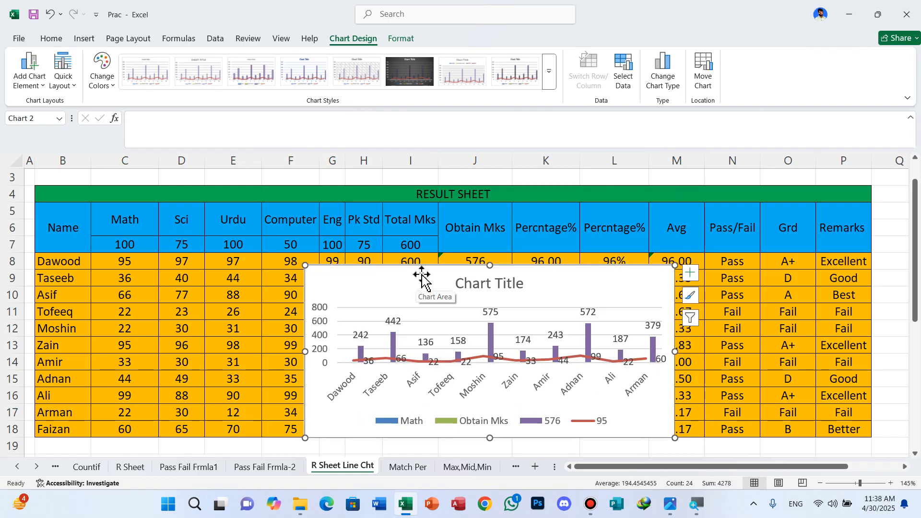
{"action": "left_click_drag", "start_coordinate": [421, 273], "coordinate": [917, 456]}
{"action": "scroll", "coordinate": [722, 315], "scroll_direction": "down", "scroll_amount": 2}
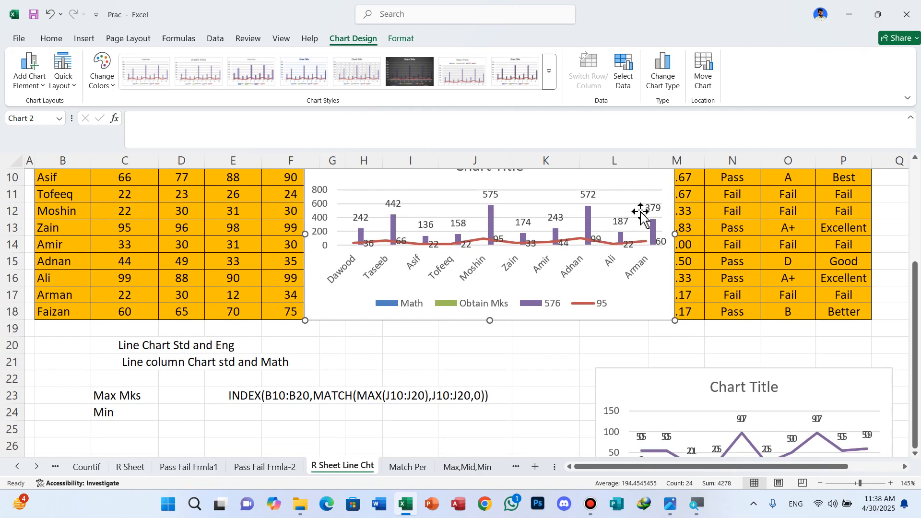
{"action": "scroll", "coordinate": [532, 240], "scroll_direction": "up", "scroll_amount": 2}
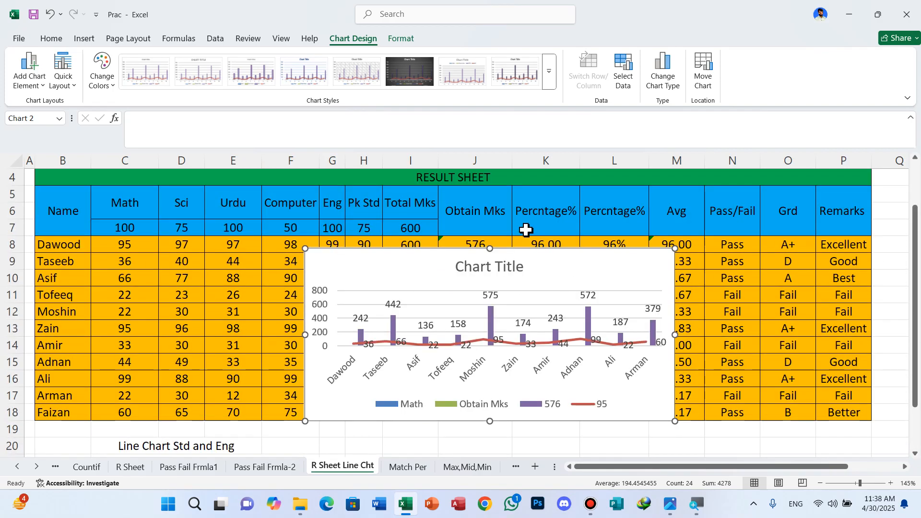
{"action": "left_click_drag", "start_coordinate": [409, 258], "coordinate": [917, 328]}
{"action": "left_click_drag", "start_coordinate": [515, 262], "coordinate": [665, 292]}
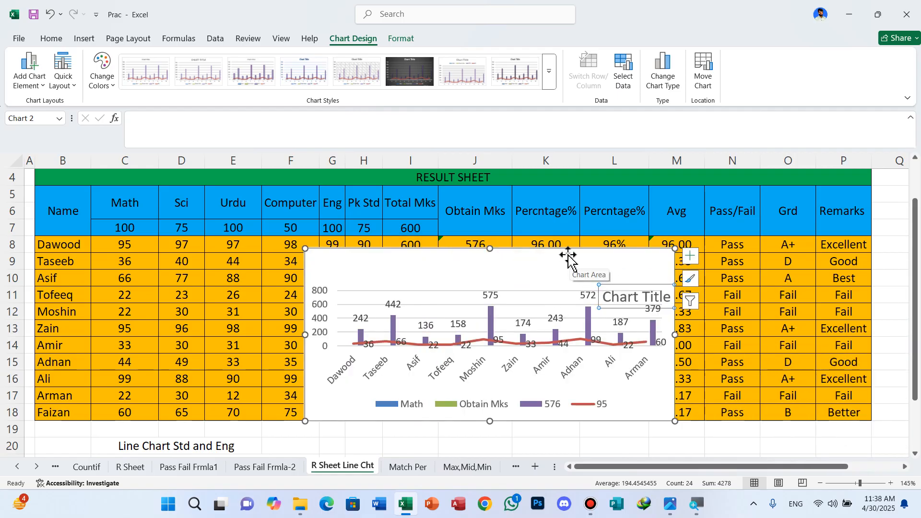
{"action": "key", "text": "ctrl+z"}
Move the combo chart off the result table into the empty columns beside the Remarks column.
{"action": "left_click_drag", "start_coordinate": [432, 248], "coordinate": [691, 287]}
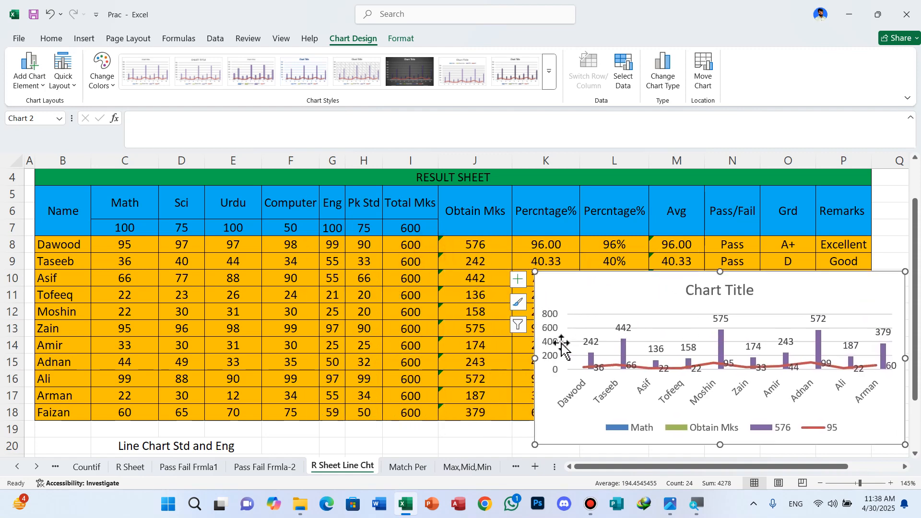
{"action": "scroll", "coordinate": [513, 302], "scroll_direction": "down", "scroll_amount": 2, "text": "ctrl"}
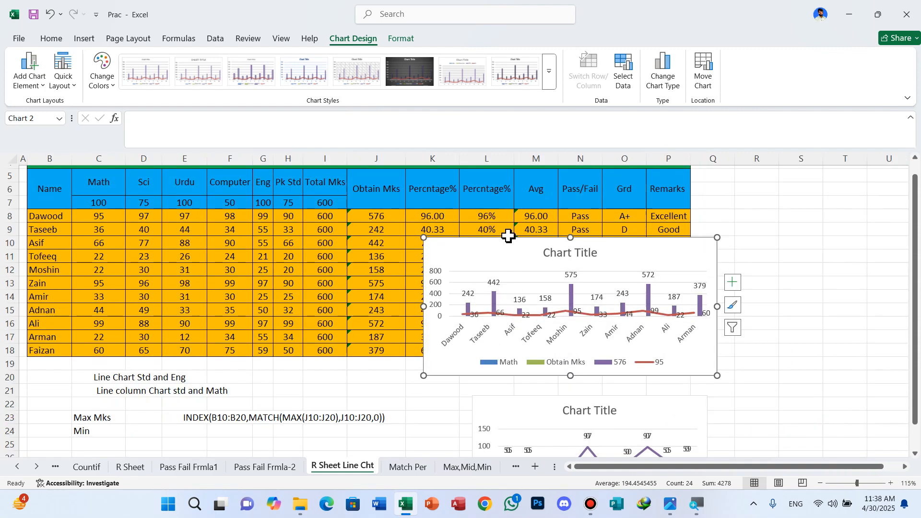
{"action": "left_click", "coordinate": [487, 191]}
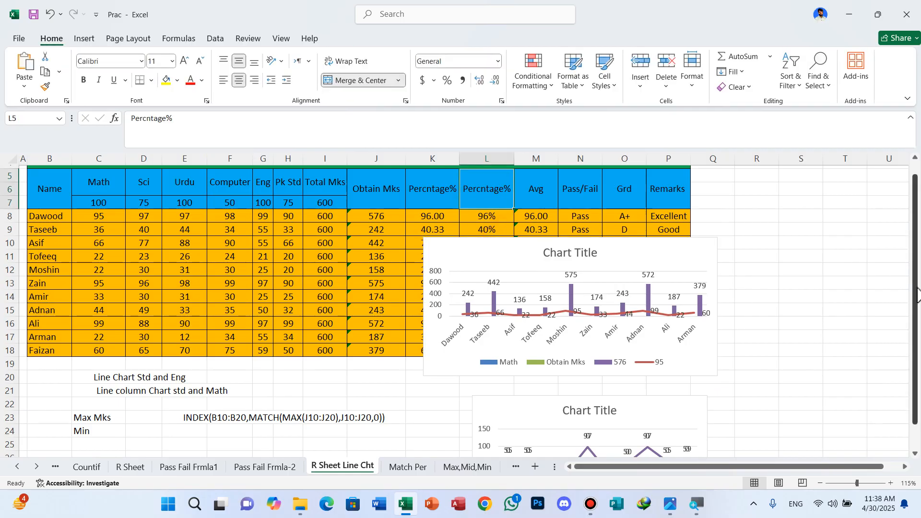
{"action": "scroll", "coordinate": [646, 283], "scroll_direction": "up", "scroll_amount": 1}
{"action": "left_click_drag", "start_coordinate": [621, 297], "coordinate": [912, 298]}
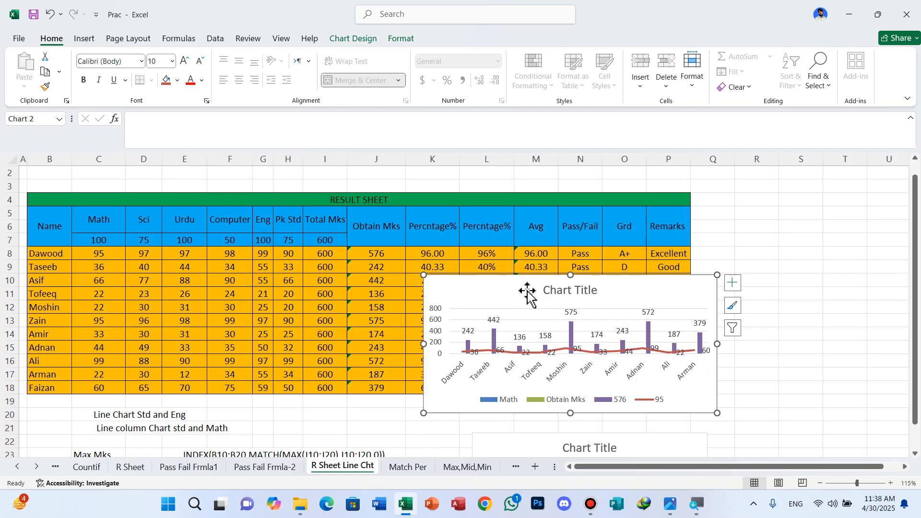
{"action": "left_click_drag", "start_coordinate": [526, 282], "coordinate": [766, 269]}
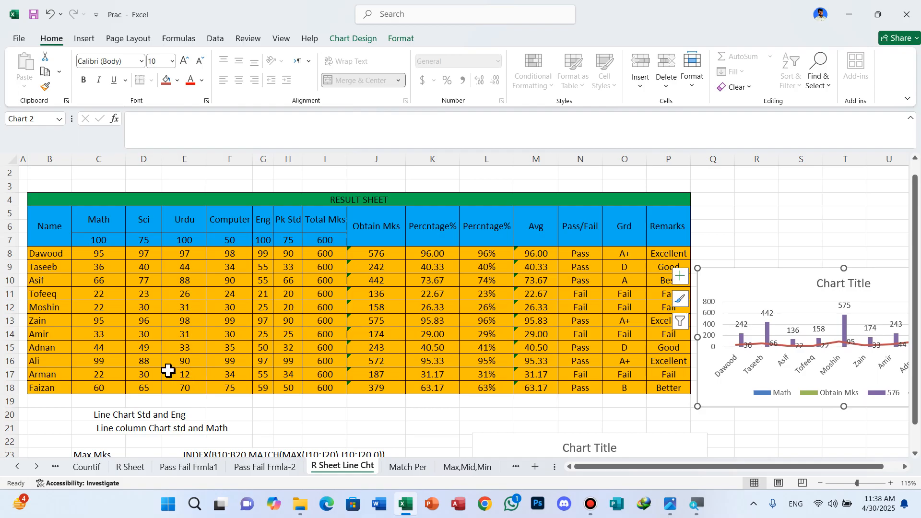
Deselect the chart by selecting cell K21 and switch the workbook to full-screen mode.
{"action": "scroll", "coordinate": [168, 370], "scroll_direction": "down", "scroll_amount": 1}
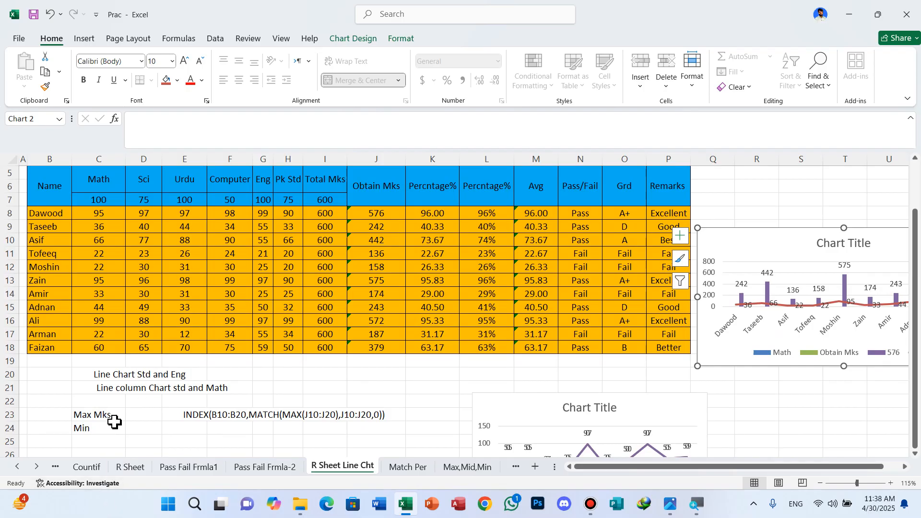
{"action": "scroll", "coordinate": [121, 413], "scroll_direction": "up", "scroll_amount": 1, "text": "ctrl"}
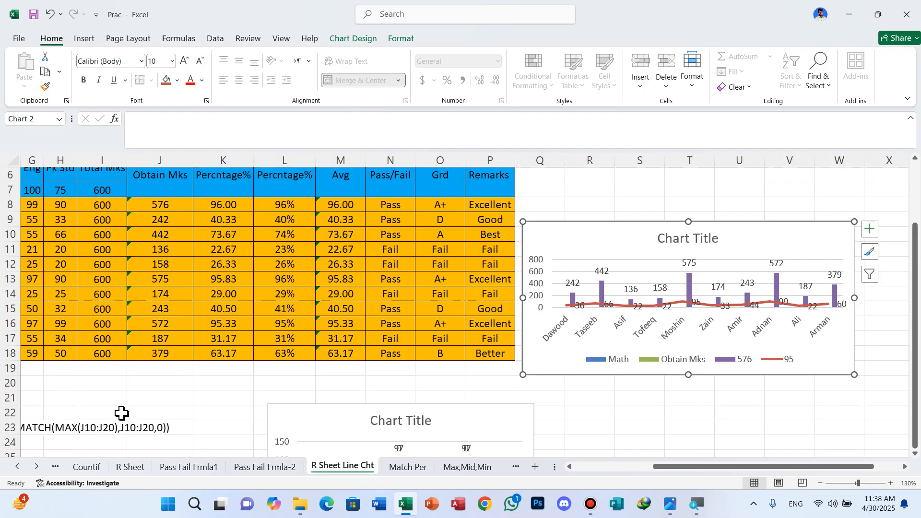
{"action": "scroll", "coordinate": [121, 414], "scroll_direction": "up", "scroll_amount": 1, "text": "ctrl"}
{"action": "left_click", "coordinate": [524, 411]}
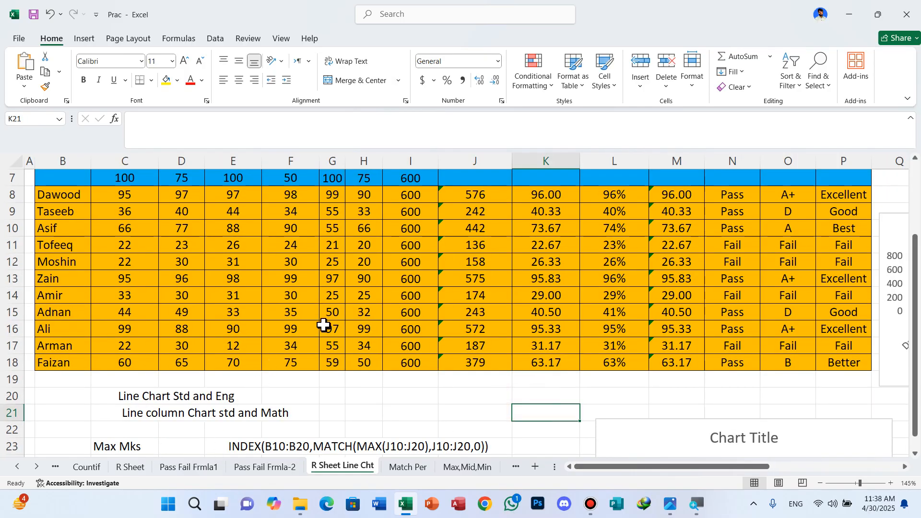
{"action": "left_click", "coordinate": [908, 101]}
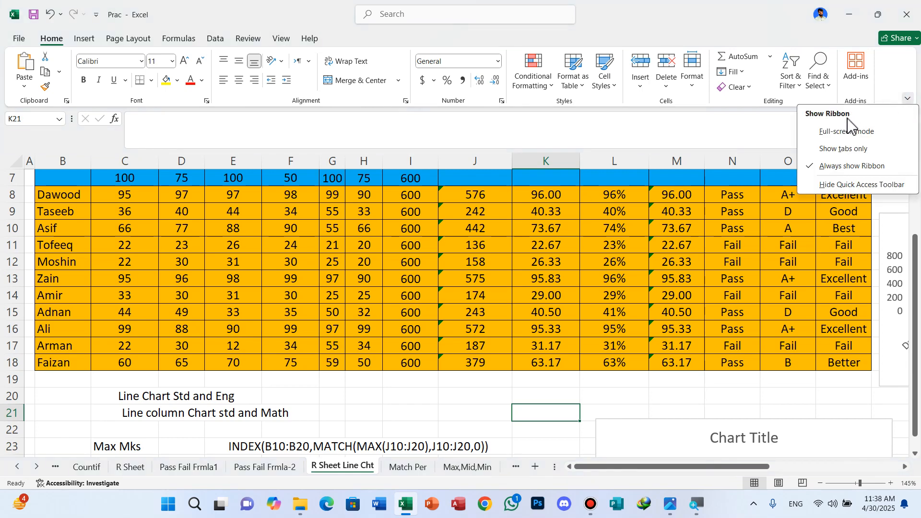
{"action": "left_click", "coordinate": [841, 132]}
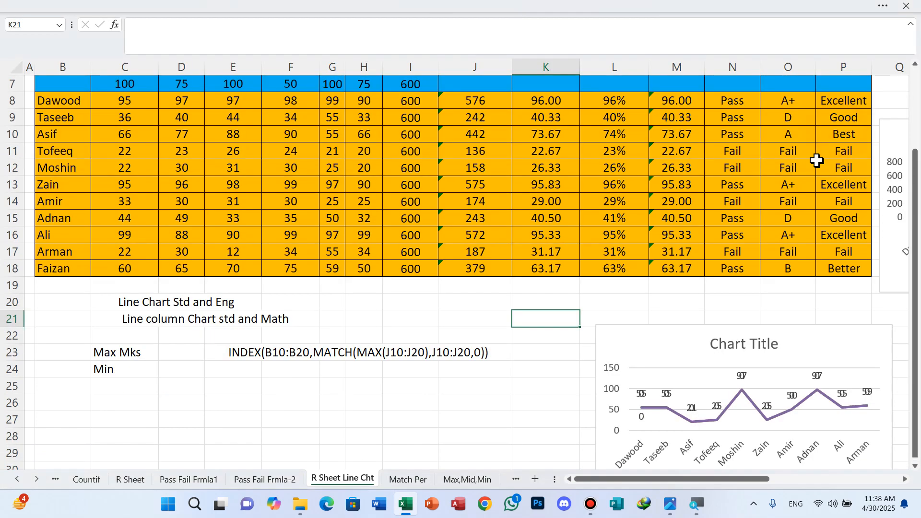
Start an INDEX formula in cell D23 beside Max Mks, using the student names in B8:B18 as the array.
{"action": "scroll", "coordinate": [424, 133], "scroll_direction": "up", "scroll_amount": 1}
{"action": "scroll", "coordinate": [423, 133], "scroll_direction": "up", "scroll_amount": 1}
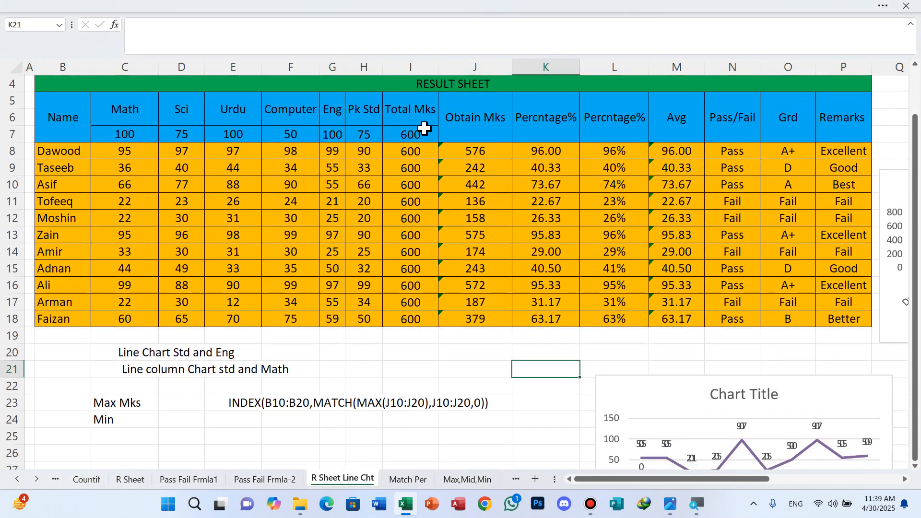
{"action": "left_click", "coordinate": [184, 404]}
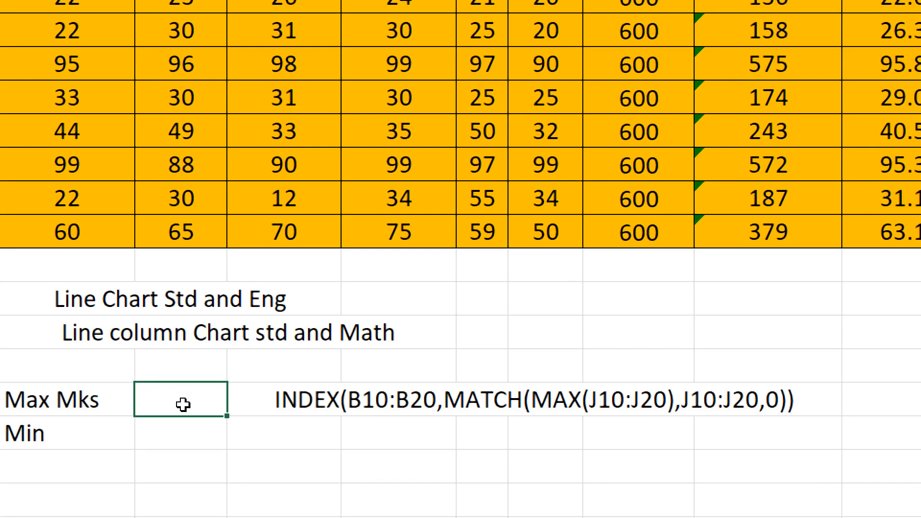
{"action": "type", "text": "="}
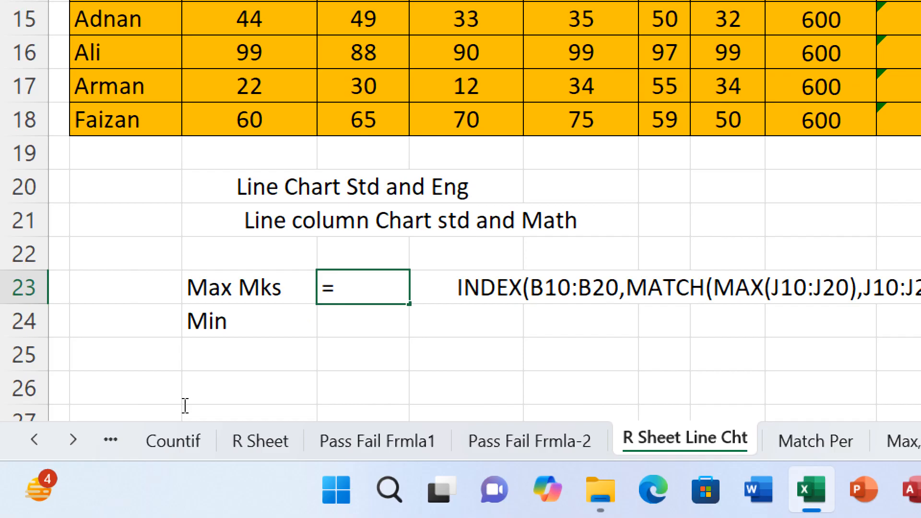
{"action": "type", "text": "im"}
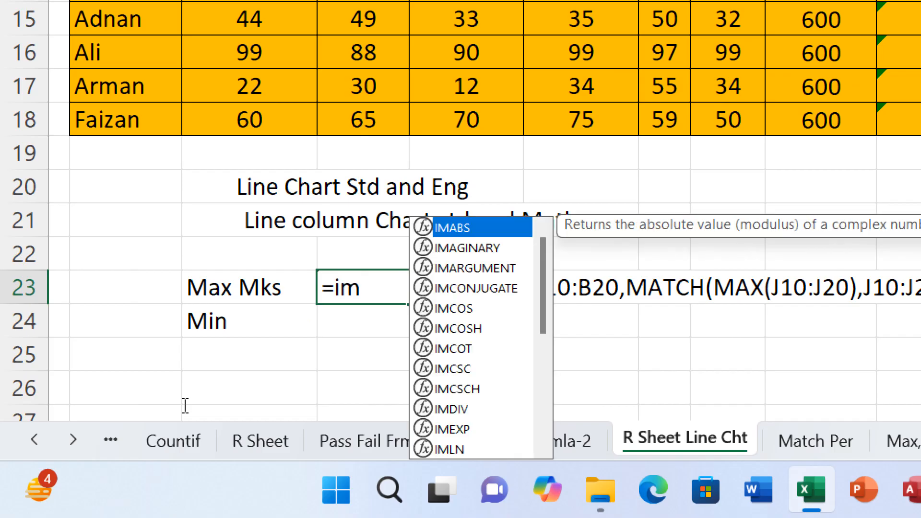
{"action": "key", "text": "BackSpace"}
{"action": "type", "text": "n"}
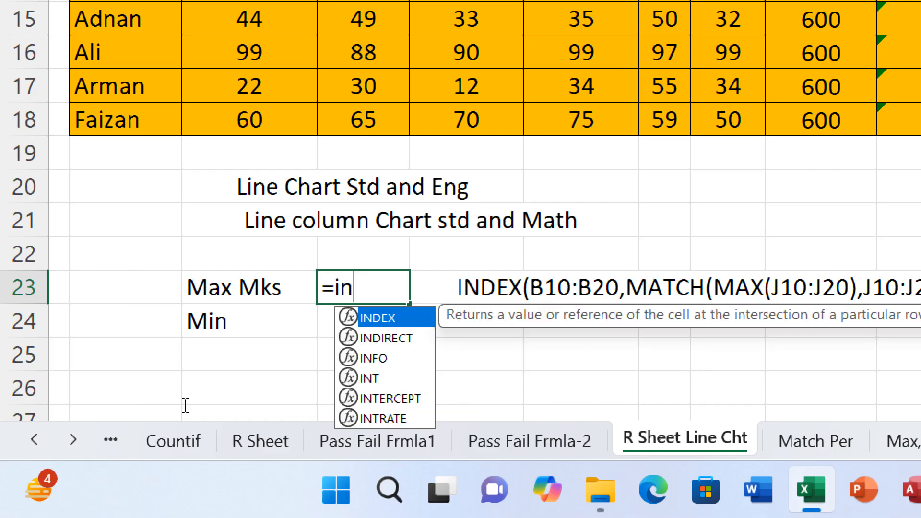
{"action": "type", "text": "dexx"}
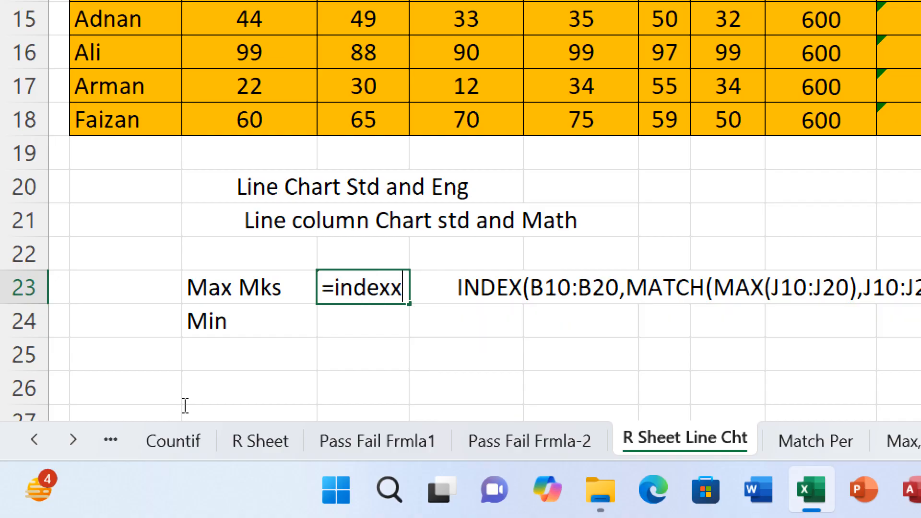
{"action": "key", "text": "BackSpace"}
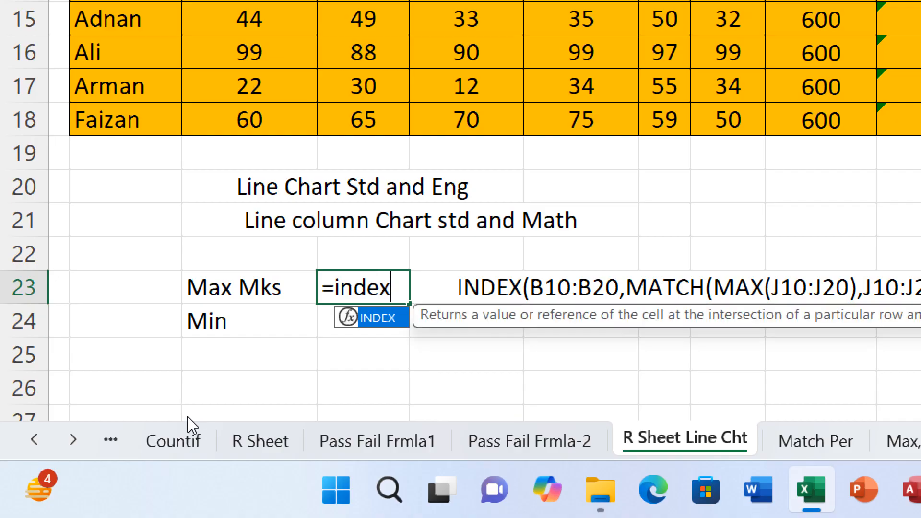
{"action": "key", "text": "Tab"}
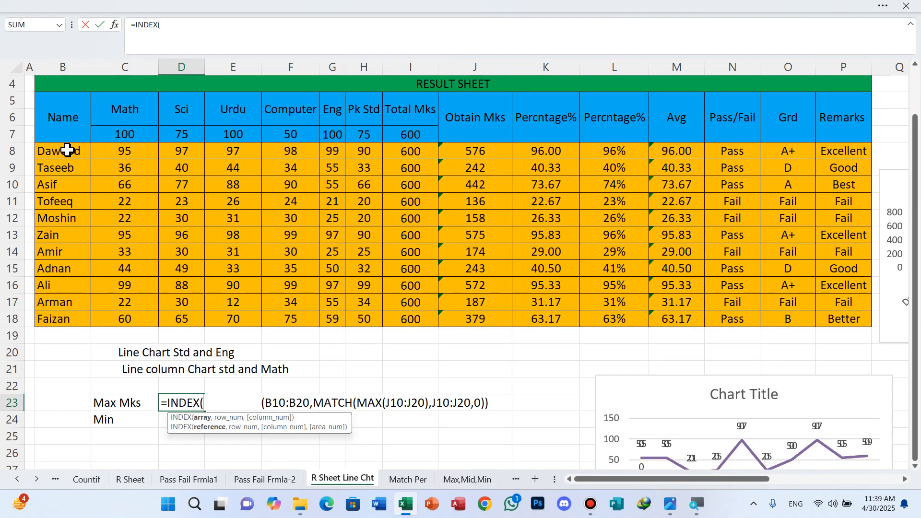
{"action": "left_click", "coordinate": [67, 150]}
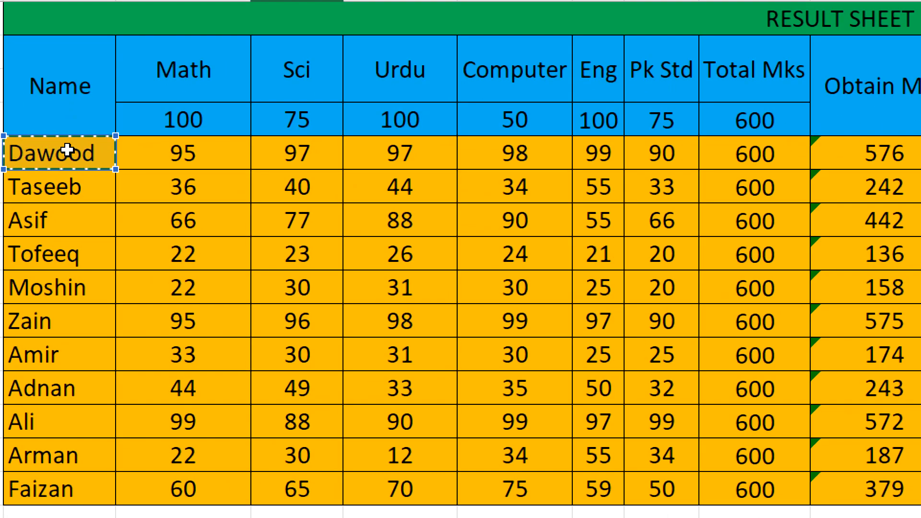
{"action": "left_click_drag", "start_coordinate": [68, 150], "coordinate": [72, 319]}
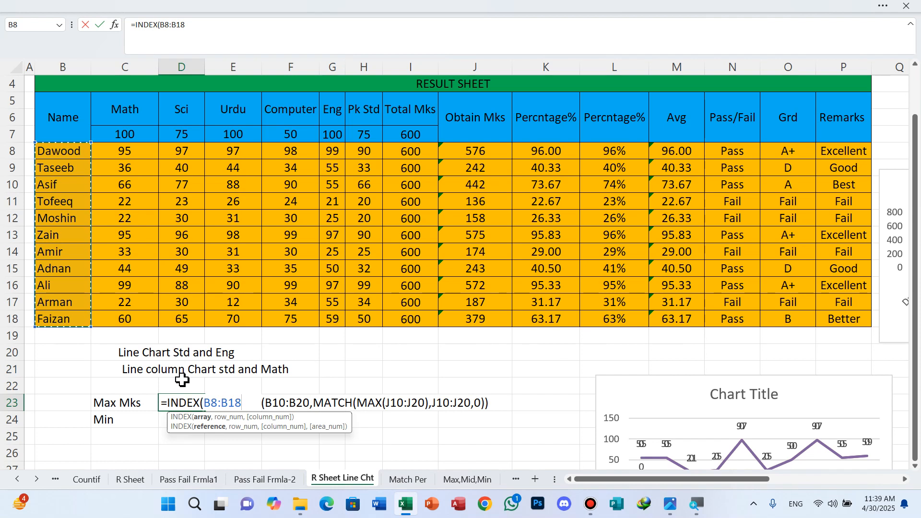
{"action": "type", "text": ","}
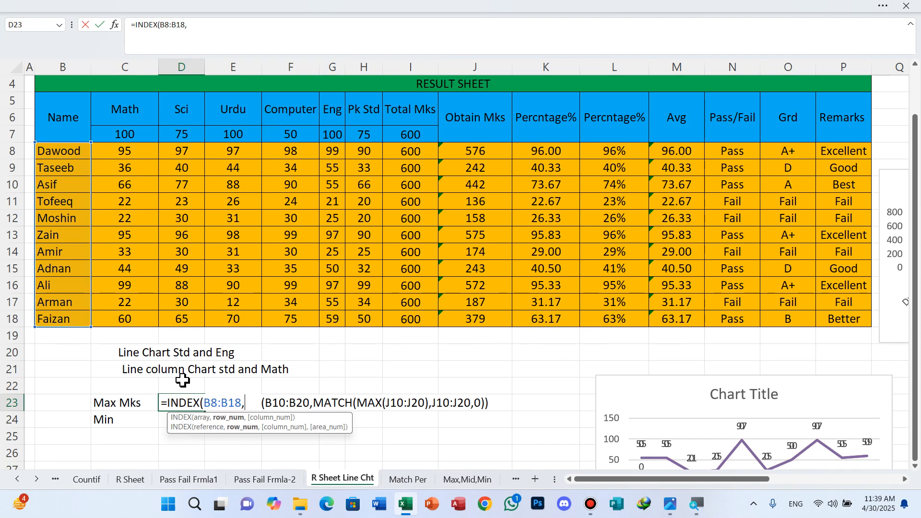
{"action": "type", "text": "M"}
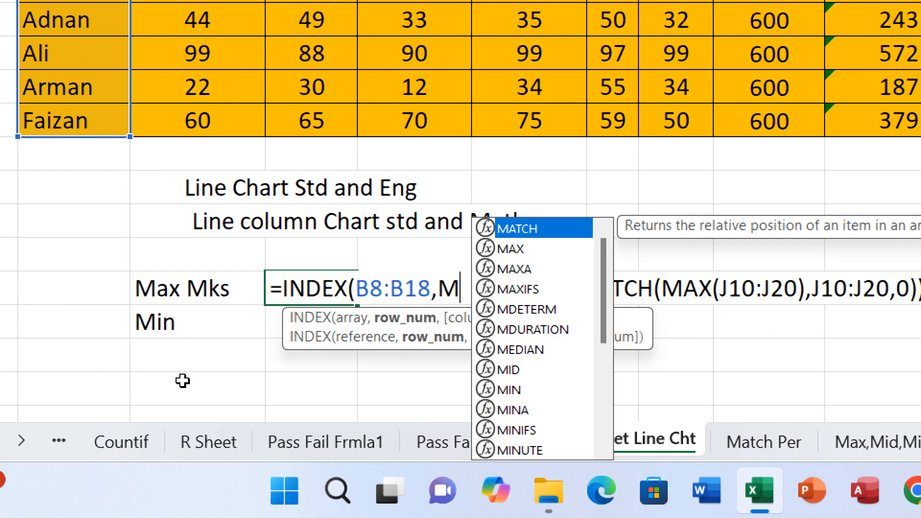
{"action": "type", "text": "atc"}
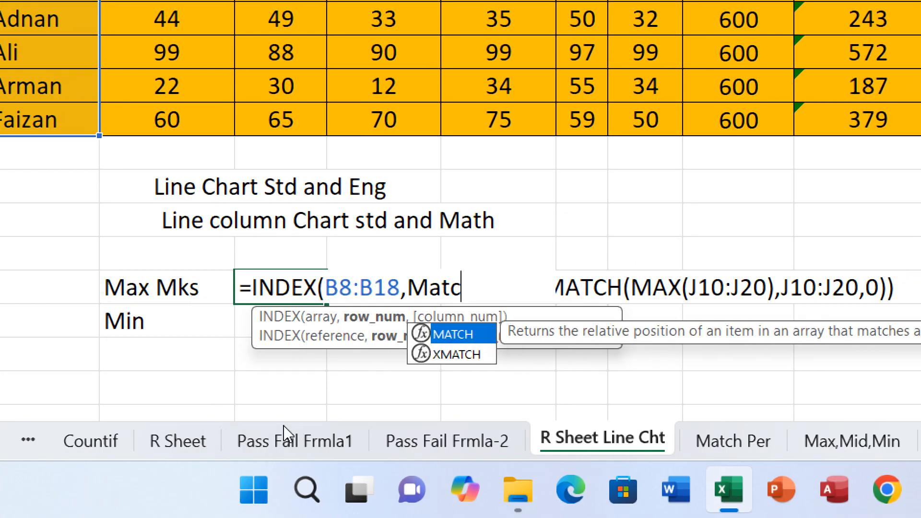
Nest a MATCH function as the row number in the D23 formula, with MAX(J8:J18) as its lookup value.
{"action": "key", "text": "Tab"}
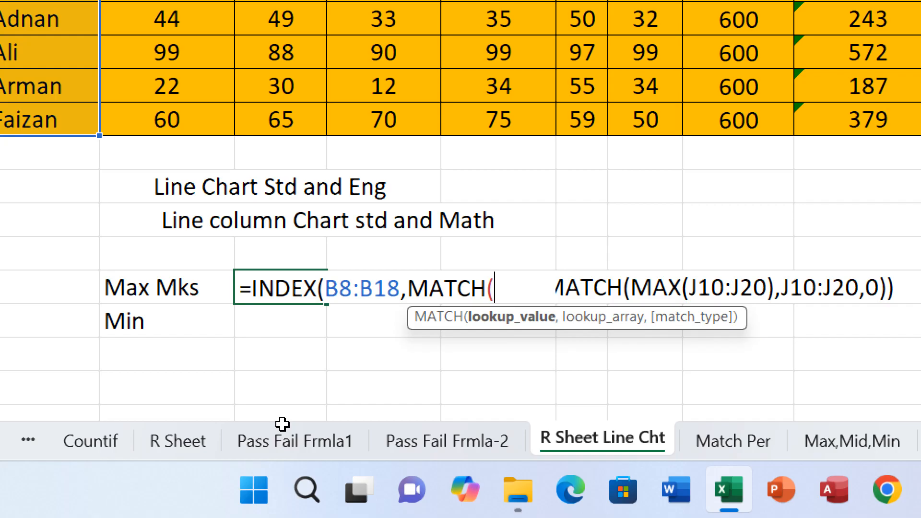
{"action": "type", "text": "Max"}
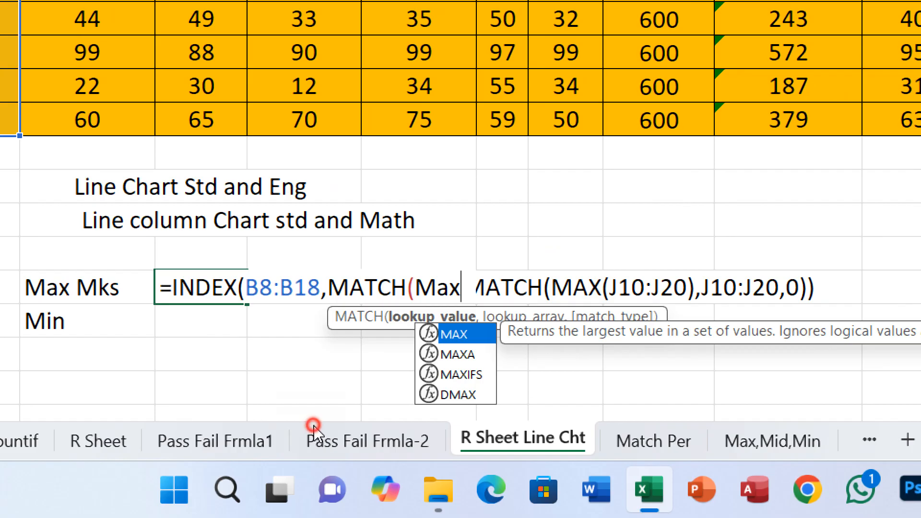
{"action": "key", "text": "Tab"}
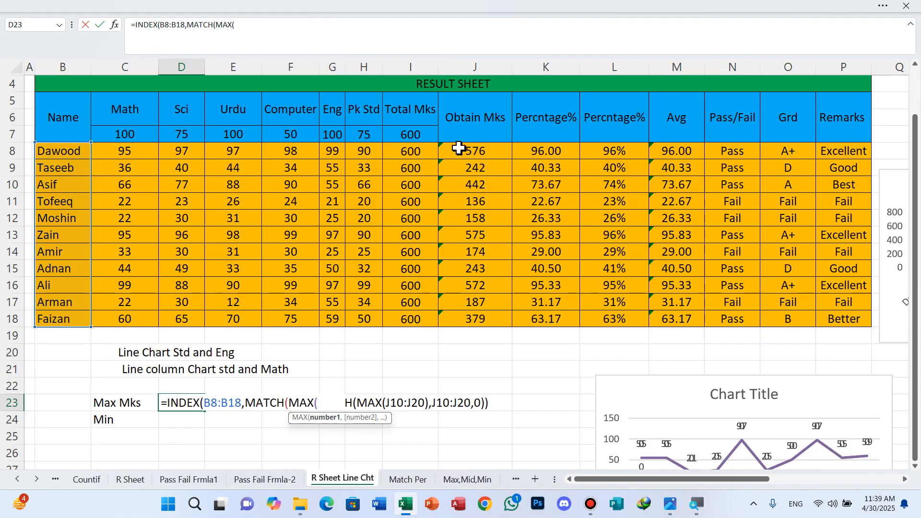
{"action": "left_click_drag", "start_coordinate": [459, 149], "coordinate": [472, 255]}
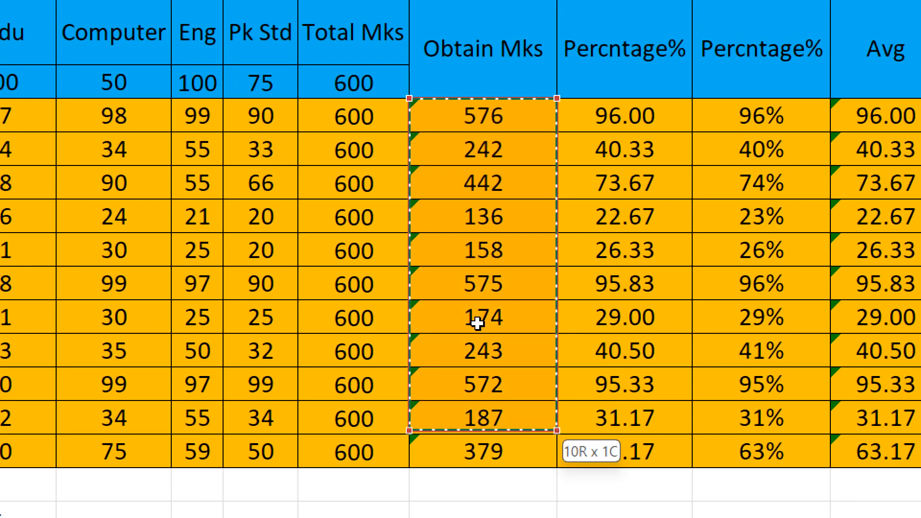
{"action": "left_click_drag", "start_coordinate": [477, 323], "coordinate": [479, 323]}
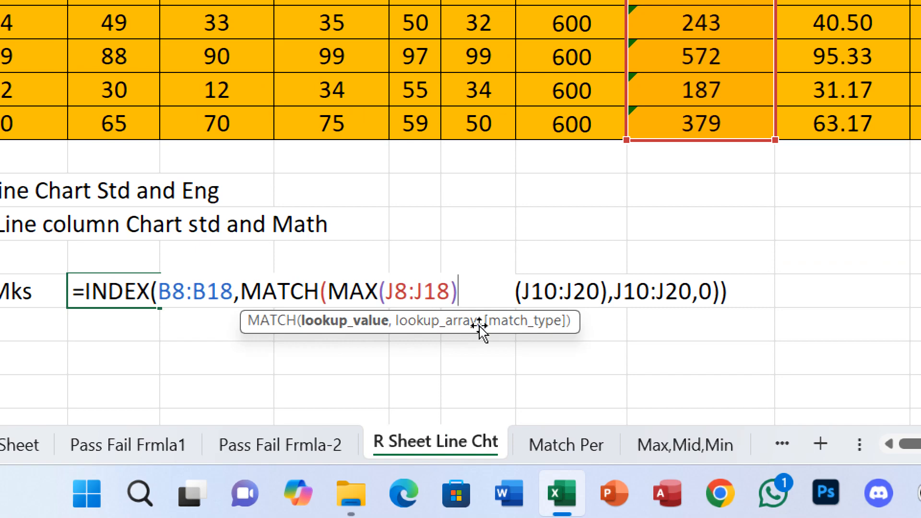
{"action": "type", "text": ","}
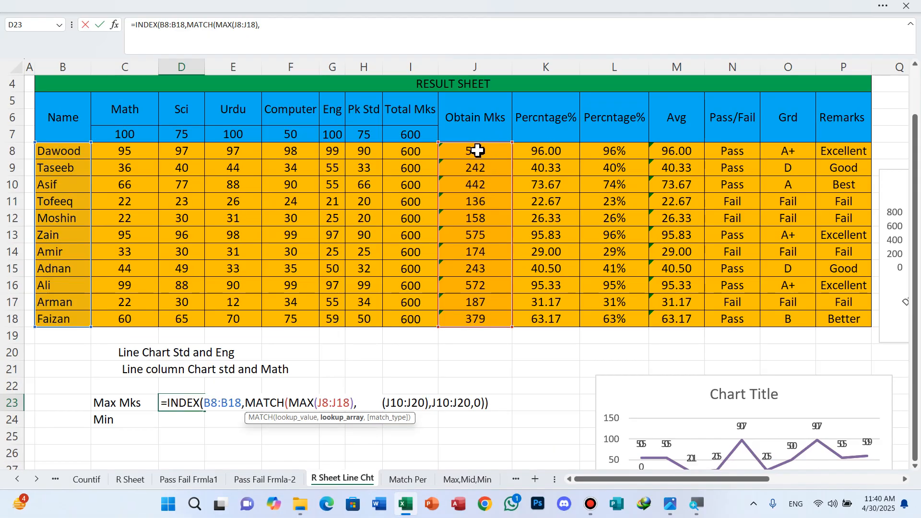
Complete the MATCH with lookup array J8:J18 and exact match type 0, and commit the D23 formula.
{"action": "left_click_drag", "start_coordinate": [478, 151], "coordinate": [468, 313]}
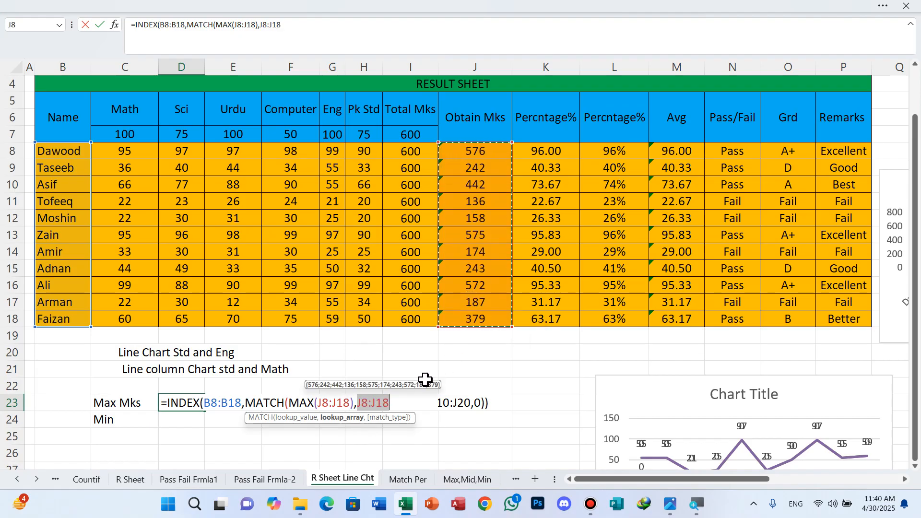
{"action": "left_click", "coordinate": [396, 404]}
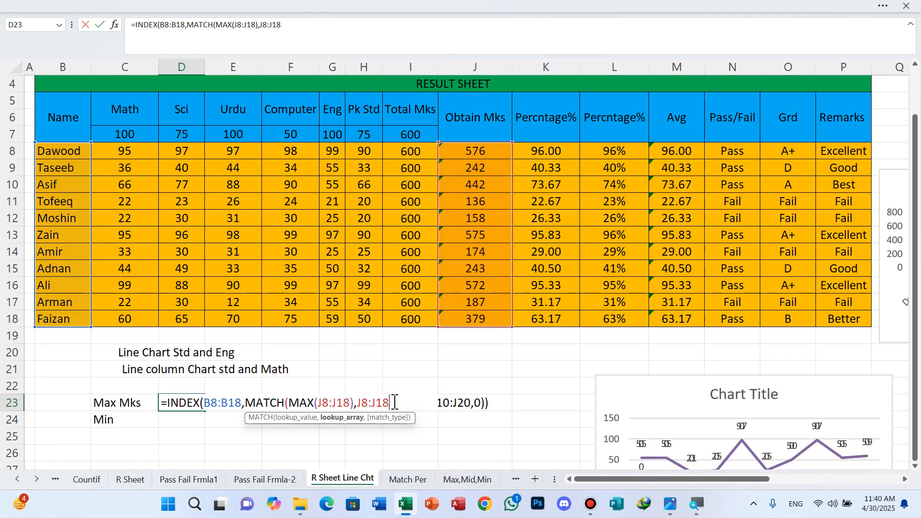
{"action": "type", "text": ","}
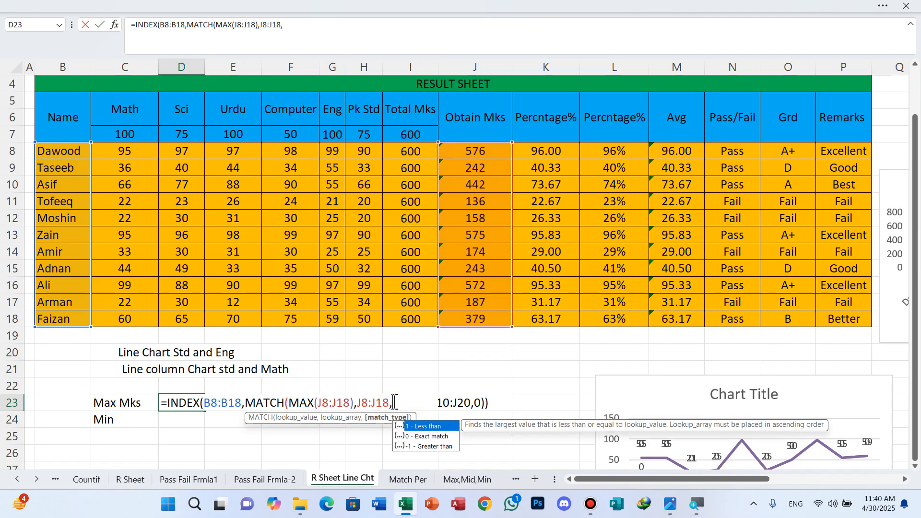
{"action": "key", "text": "super+plus"}
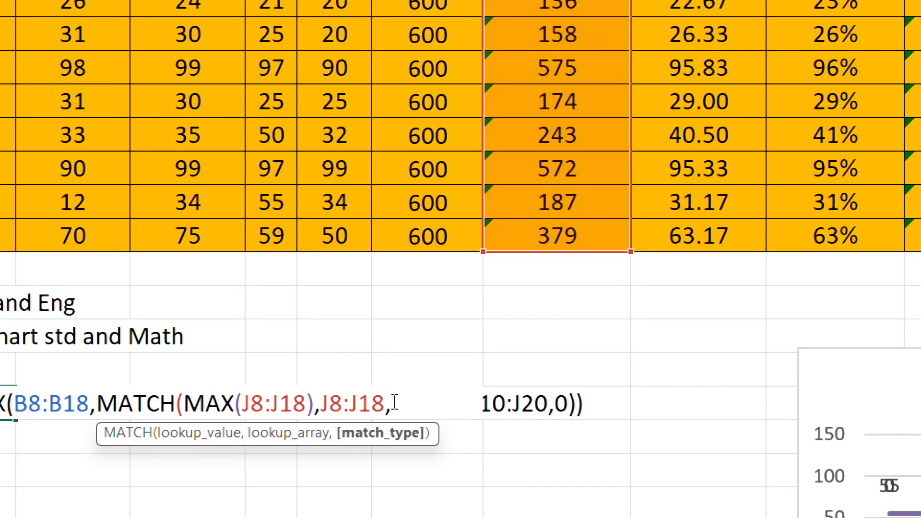
{"action": "type", "text": "0"}
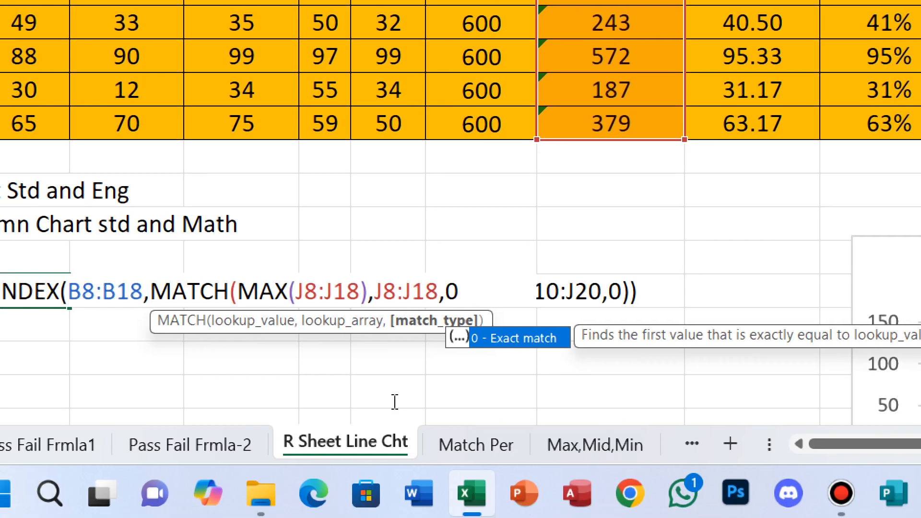
{"action": "type", "text": ")"}
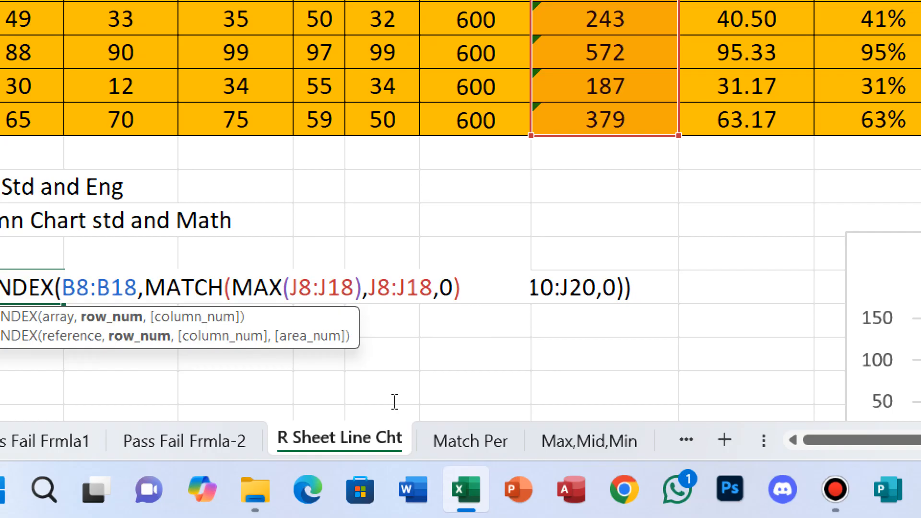
{"action": "key", "text": "Return"}
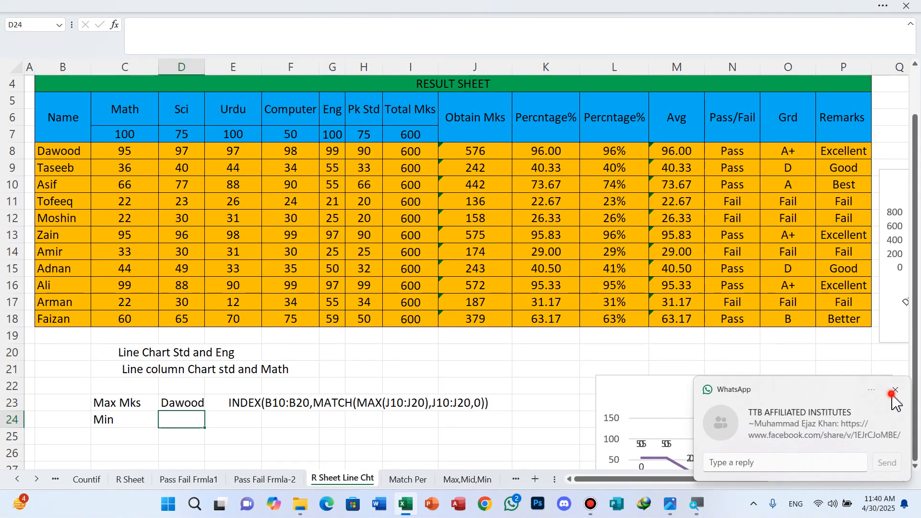
Dismiss the WhatsApp notification and start an INDEX formula in D24 beside Min, with the names in B8:B18 as the array.
{"action": "left_click", "coordinate": [892, 394]}
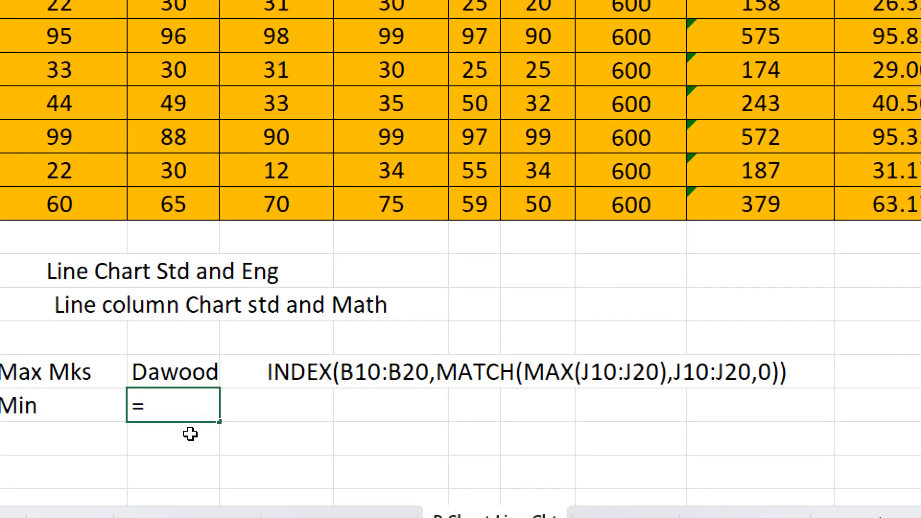
{"action": "type", "text": "in"}
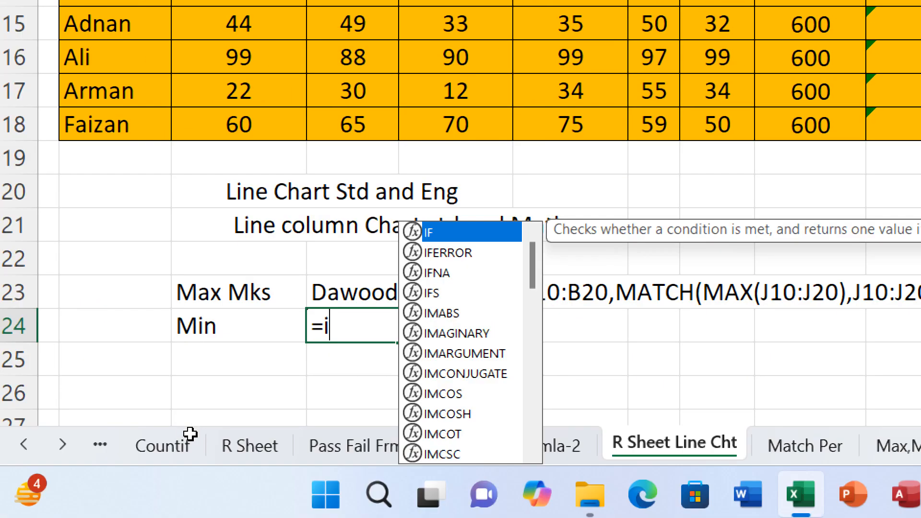
{"action": "type", "text": "d"}
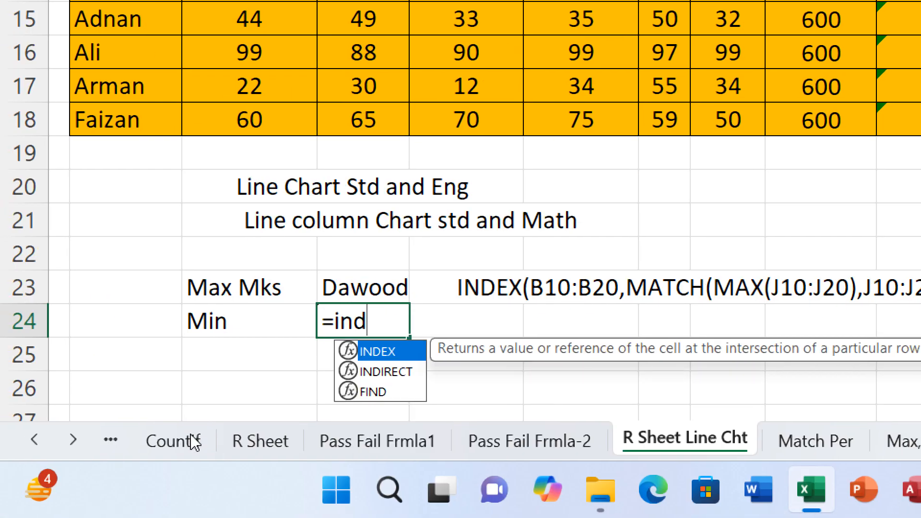
{"action": "key", "text": "Tab"}
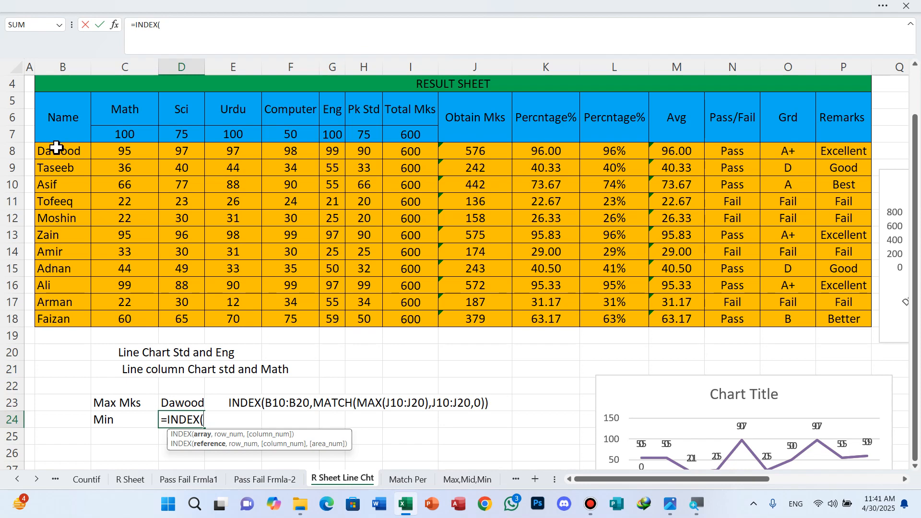
{"action": "left_click_drag", "start_coordinate": [57, 148], "coordinate": [65, 250]}
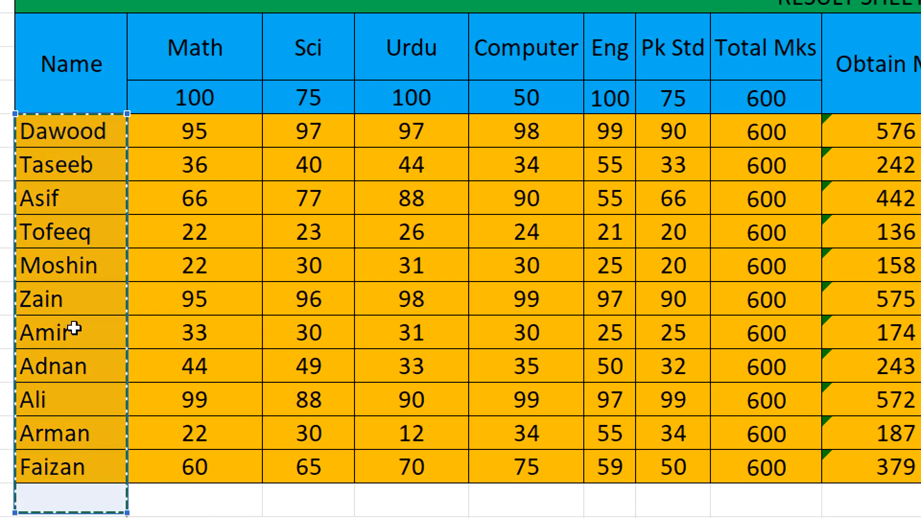
{"action": "left_click_drag", "start_coordinate": [74, 329], "coordinate": [72, 316]}
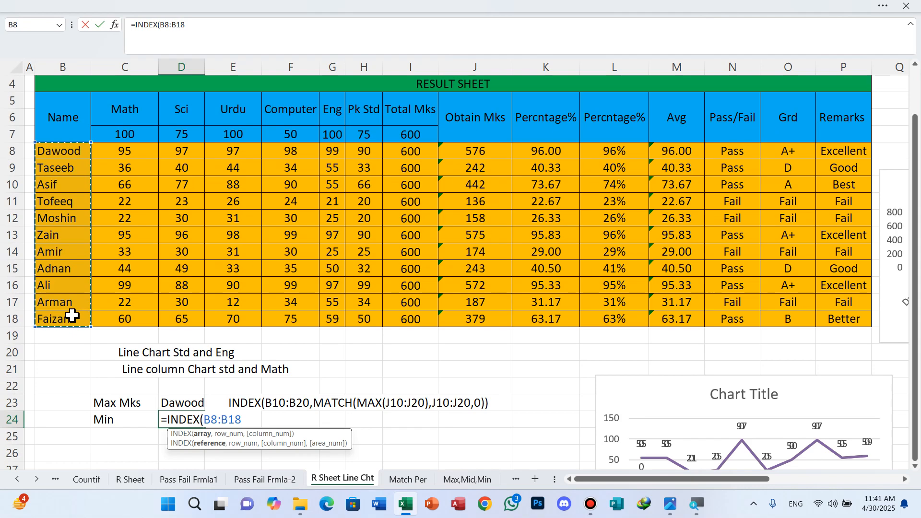
{"action": "type", "text": ","}
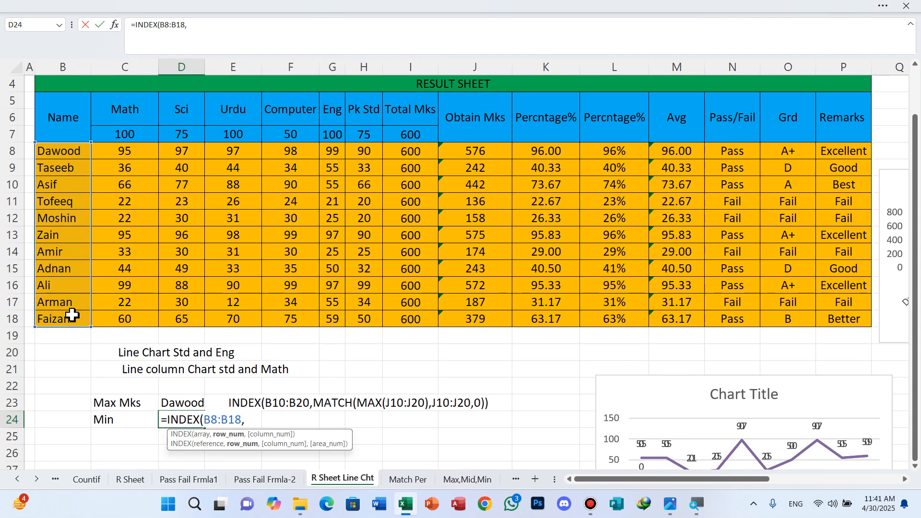
{"action": "type", "text": "Mat"}
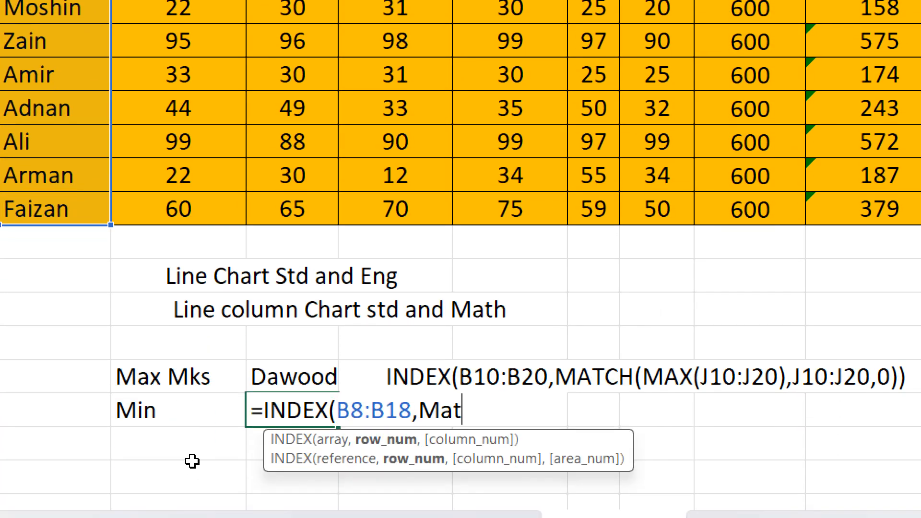
Nest a MATCH function as the row number in the D24 formula, with MIN(J8:J18) as its lookup value.
{"action": "type", "text": "c"}
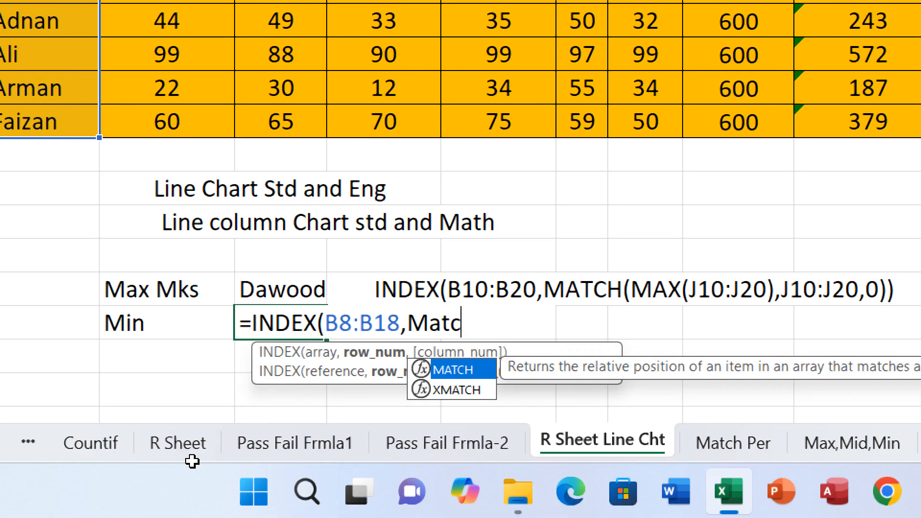
{"action": "key", "text": "Tab"}
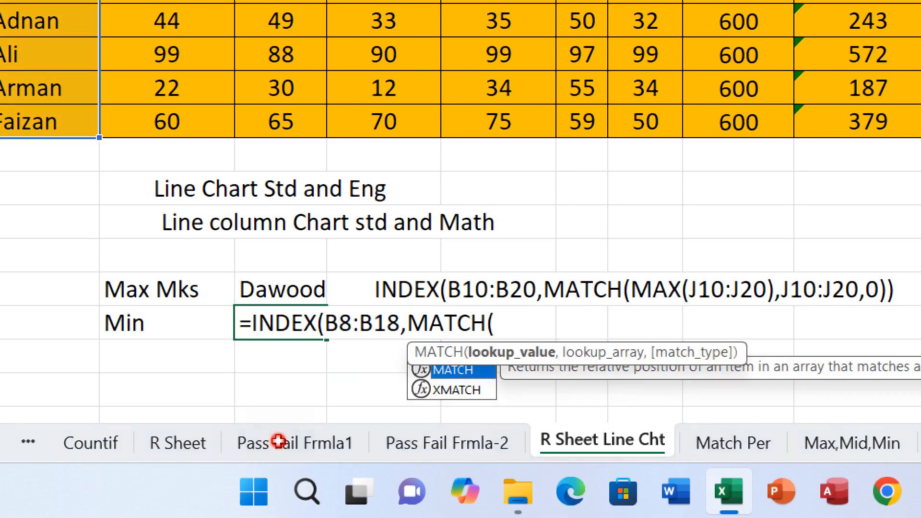
{"action": "type", "text": "Min"}
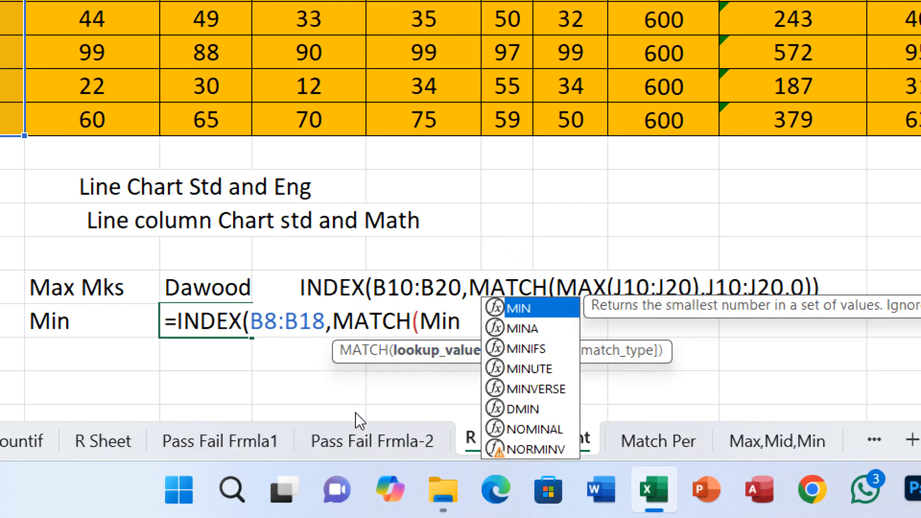
{"action": "key", "text": "Tab"}
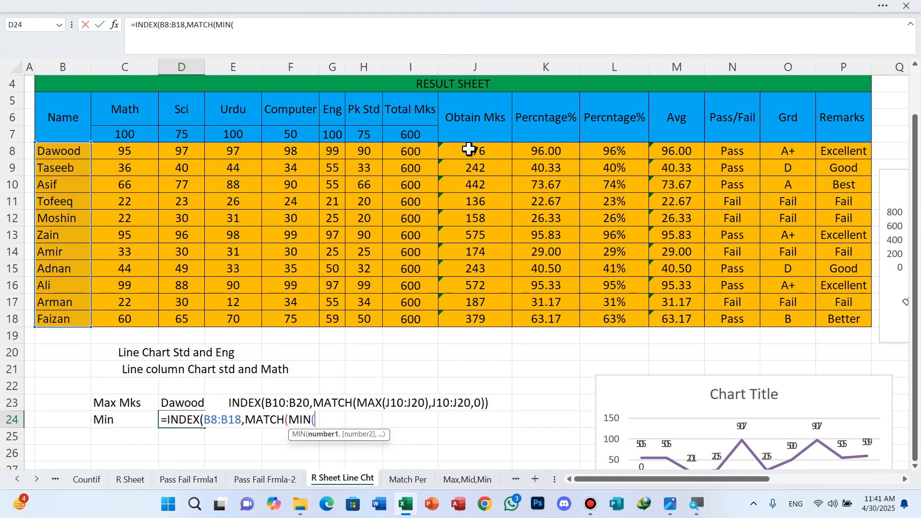
{"action": "left_click", "coordinate": [469, 149]}
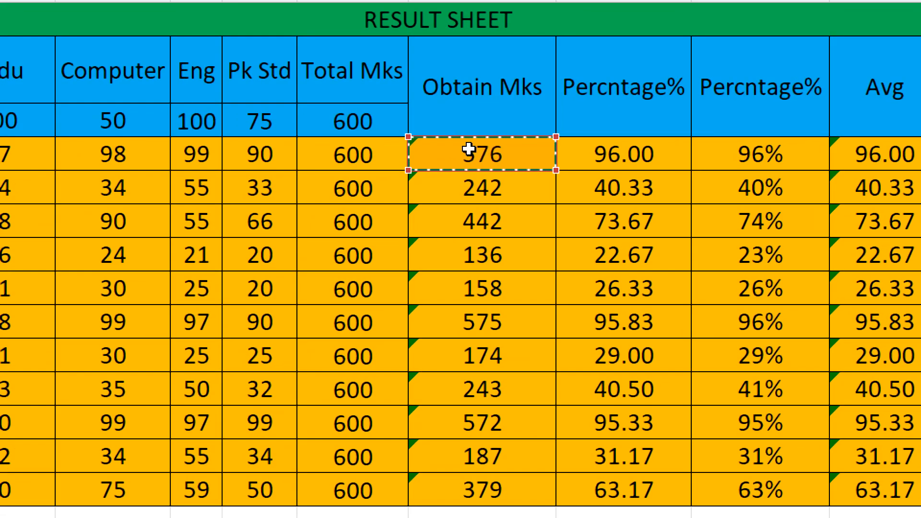
{"action": "left_click_drag", "start_coordinate": [470, 149], "coordinate": [472, 202]}
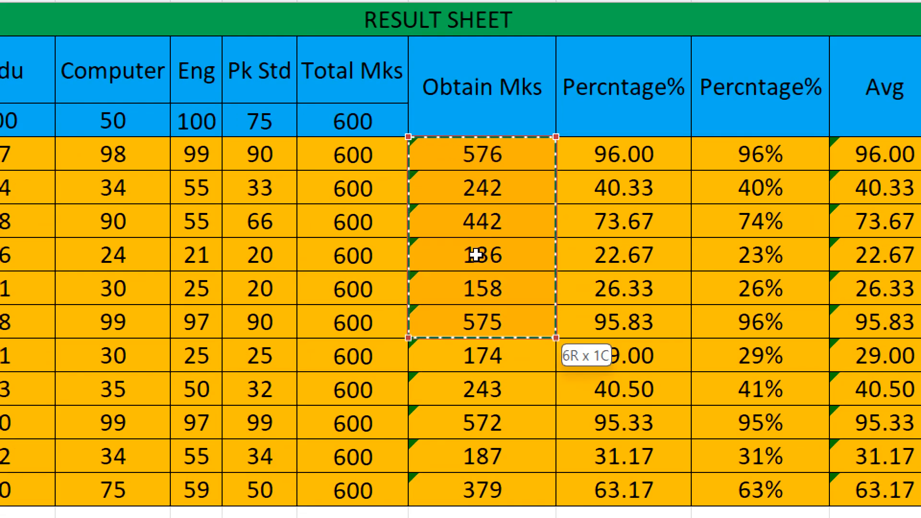
{"action": "left_click_drag", "start_coordinate": [476, 255], "coordinate": [482, 315]}
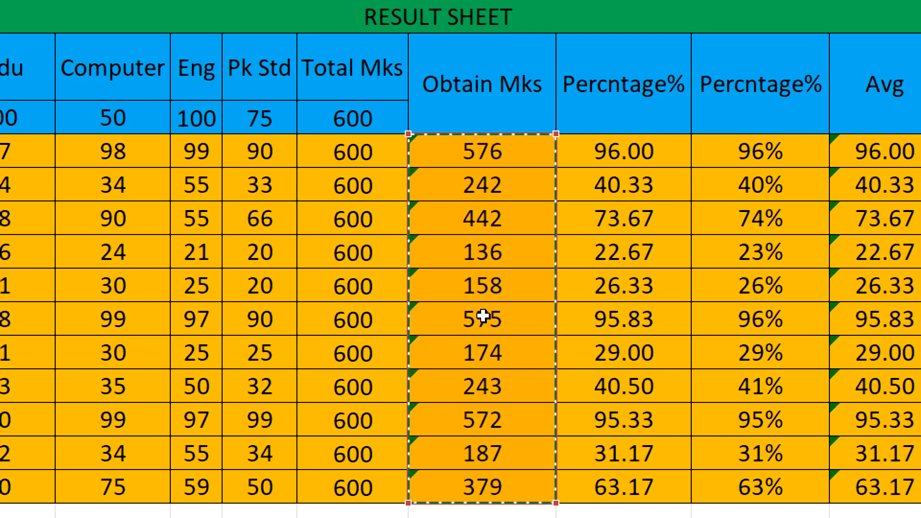
{"action": "type", "text": "),"}
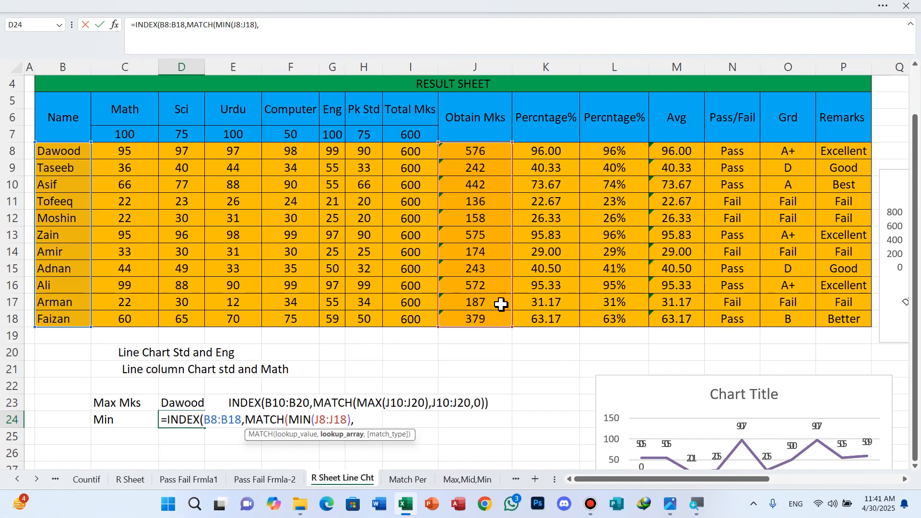
Complete the D24 MATCH with lookup array J8:J18 and exact match type 0, and commit the formula.
{"action": "left_click_drag", "start_coordinate": [486, 150], "coordinate": [511, 316]}
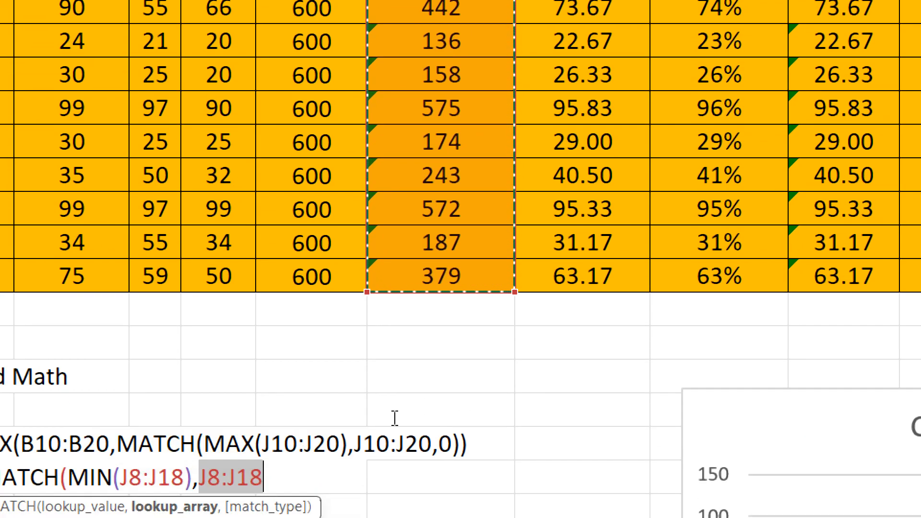
{"action": "left_click", "coordinate": [394, 468]}
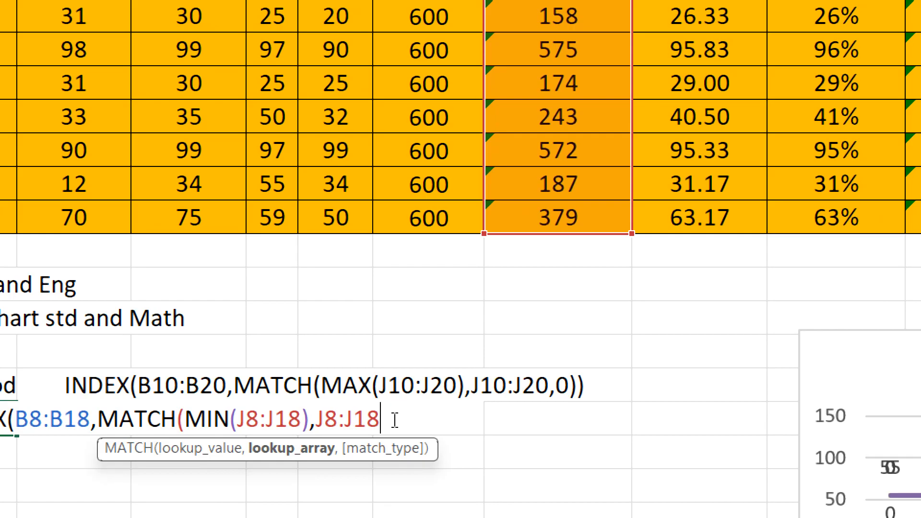
{"action": "type", "text": ","}
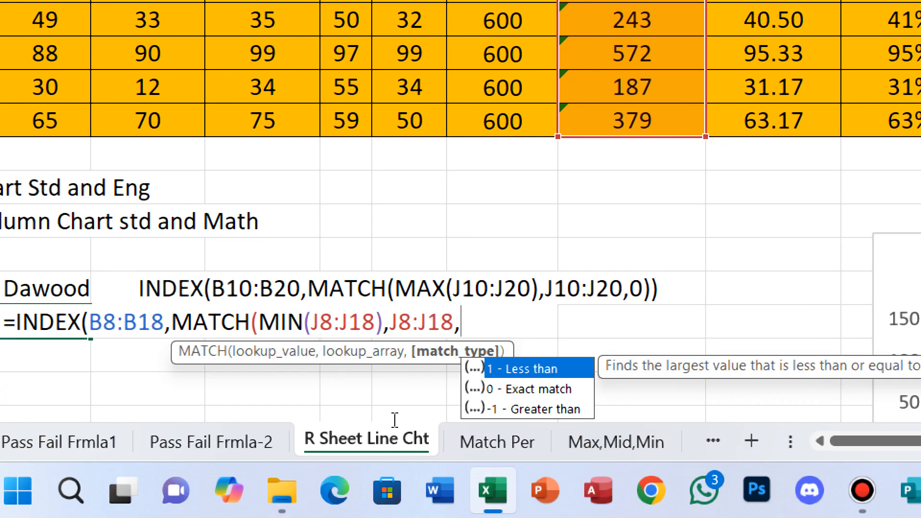
{"action": "type", "text": "0"}
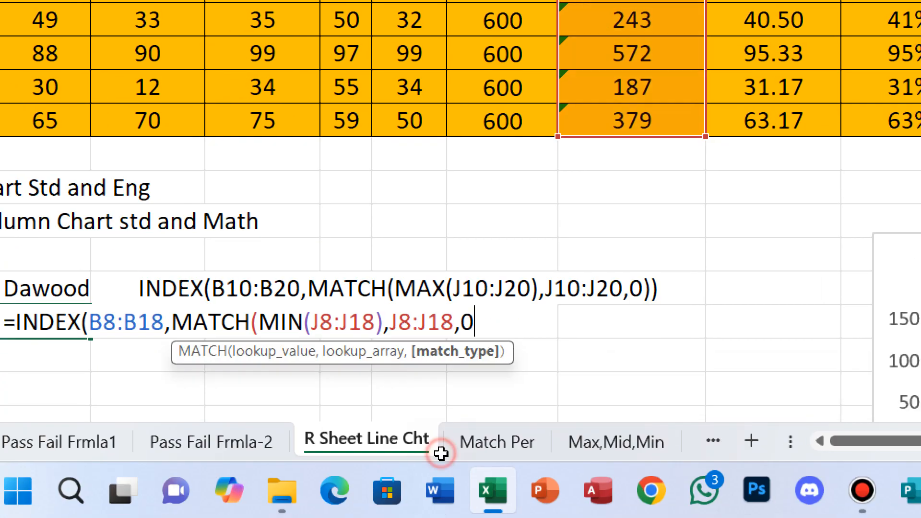
{"action": "type", "text": "))"}
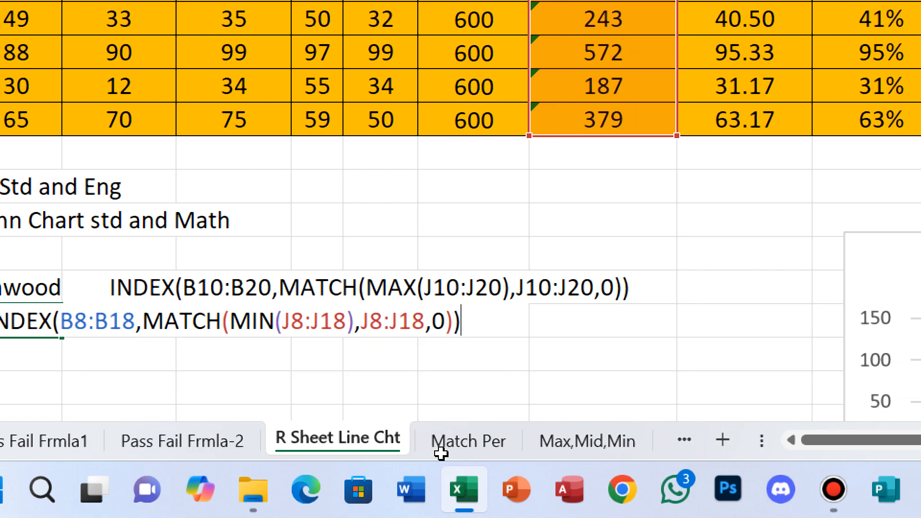
{"action": "key", "text": "Return"}
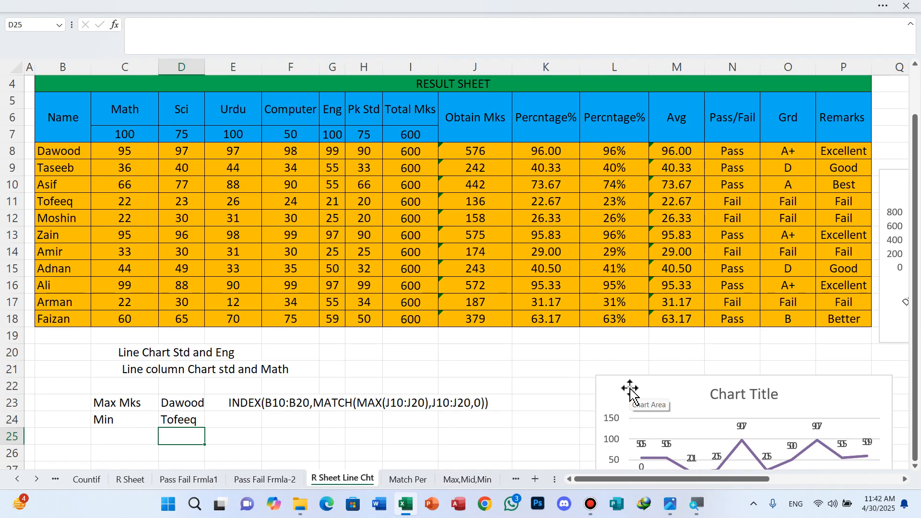
Delete the old line chart titled Chart Title below the result table.
{"action": "mouse_move", "coordinate": [506, 8]}
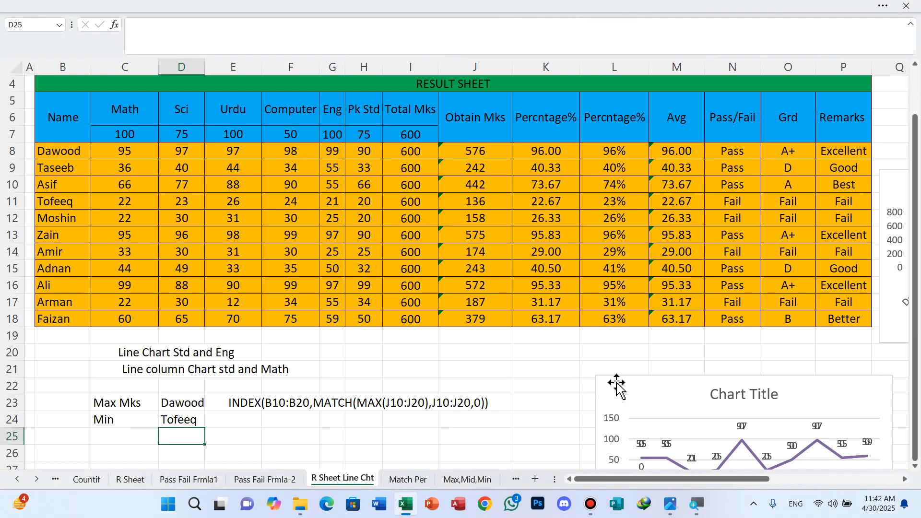
{"action": "left_click", "coordinate": [618, 386]}
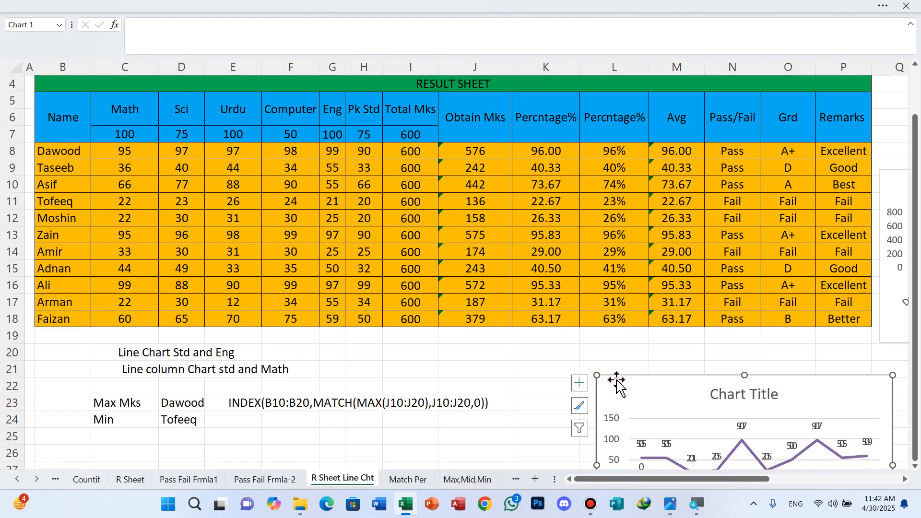
{"action": "key", "text": "Delete"}
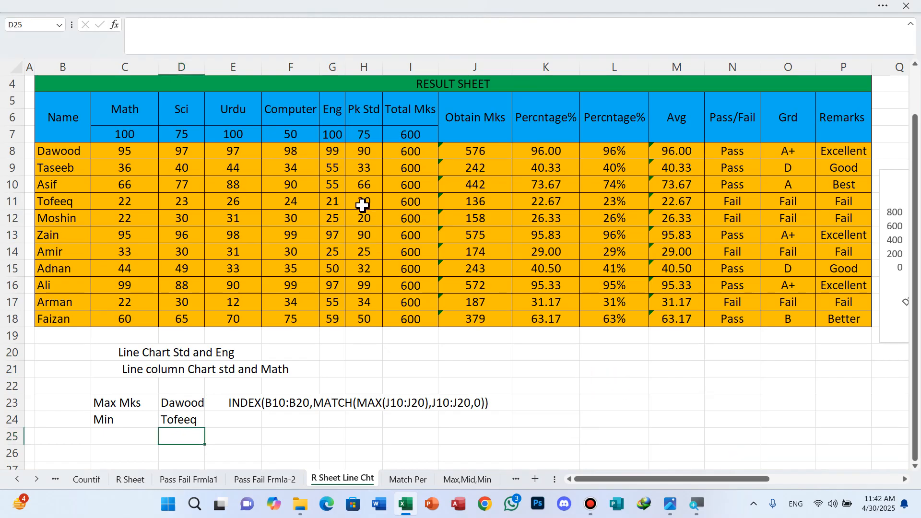
Insert a 2-D line chart from the Eng header in G5 and the Eng marks in G8:G18.
{"action": "left_click", "coordinate": [335, 112]}
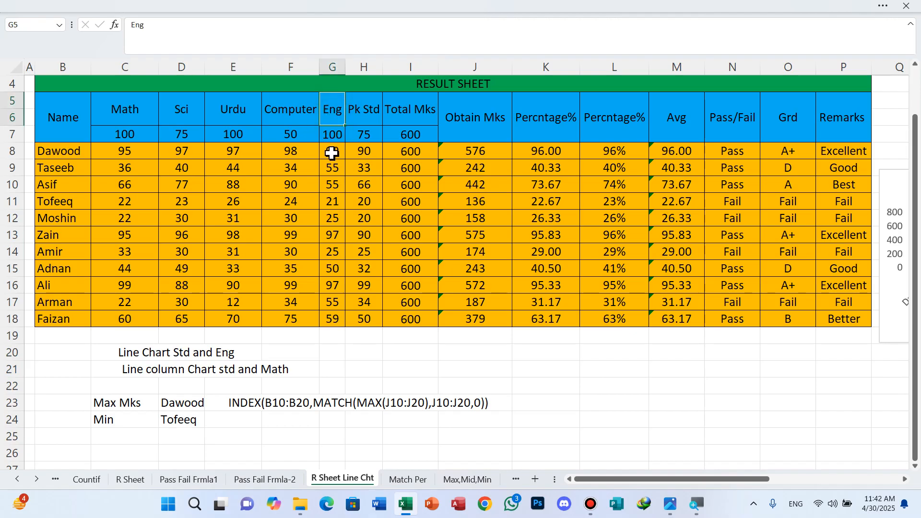
{"action": "left_click_drag", "start_coordinate": [332, 152], "coordinate": [336, 315], "text": "ctrl"}
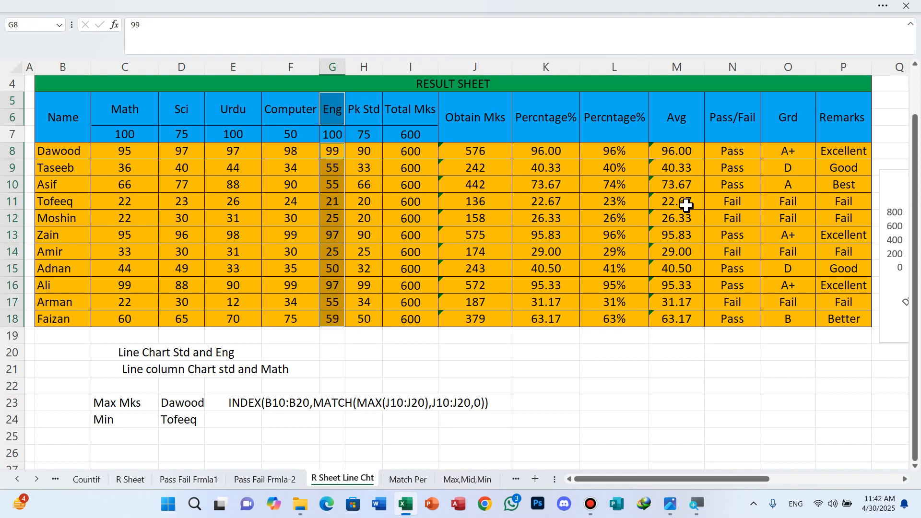
{"action": "left_click", "coordinate": [887, 6]}
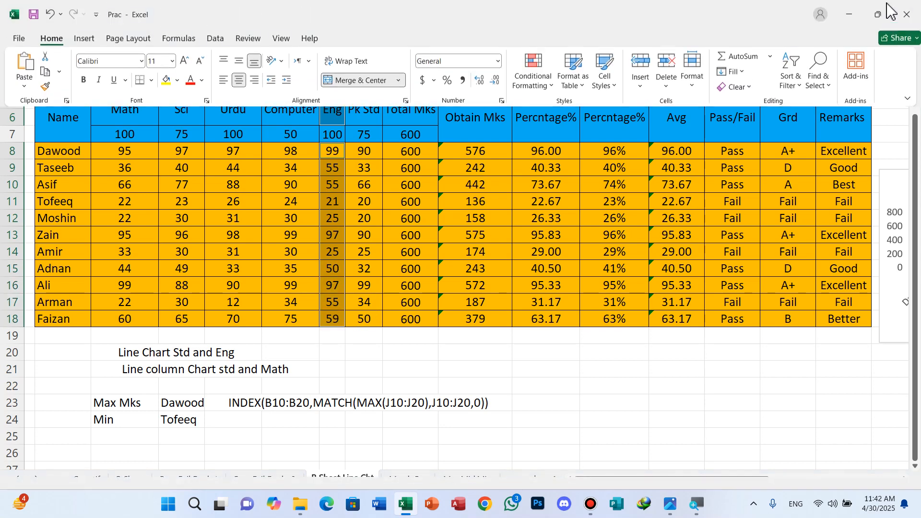
{"action": "left_click", "coordinate": [84, 39]}
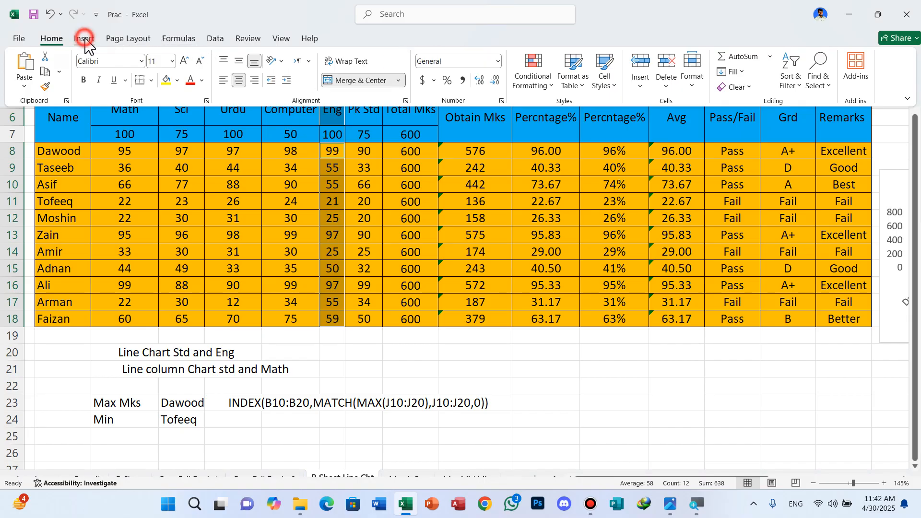
{"action": "left_click", "coordinate": [374, 59]}
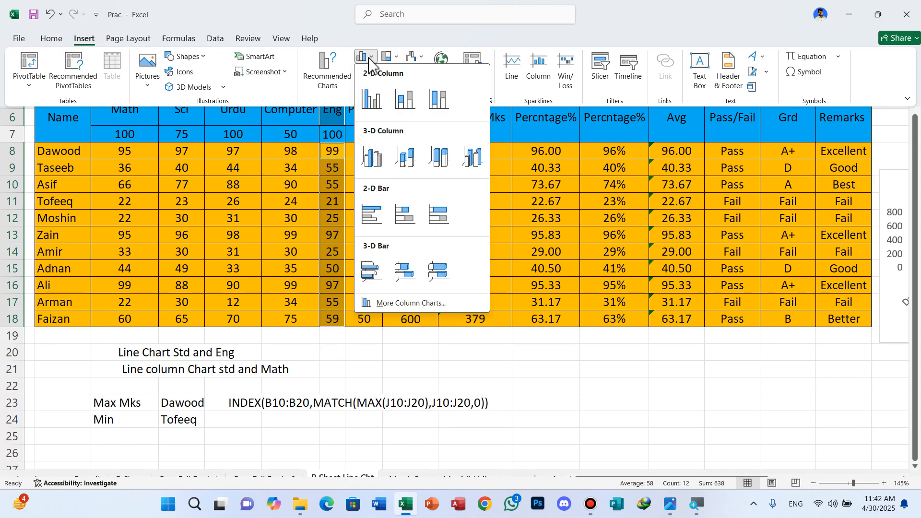
{"action": "left_click", "coordinate": [368, 57]}
{"action": "left_click", "coordinate": [373, 77]}
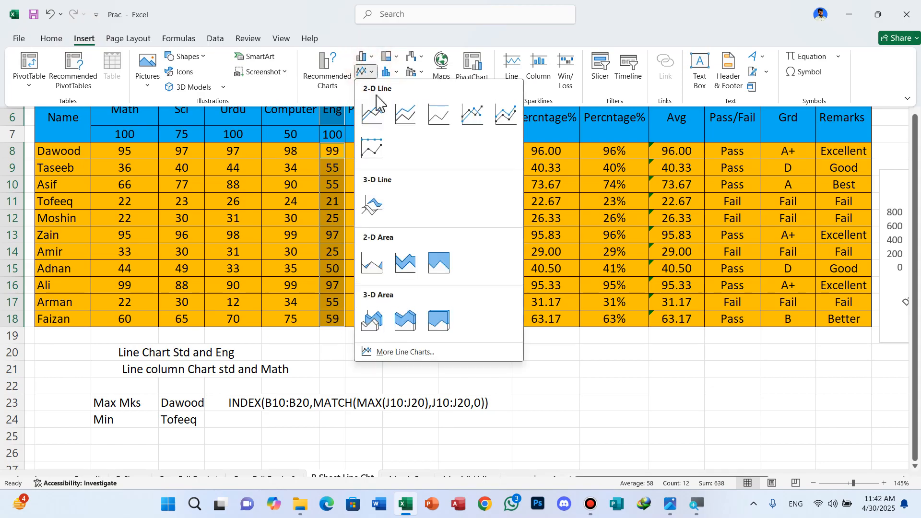
{"action": "left_click", "coordinate": [405, 120]}
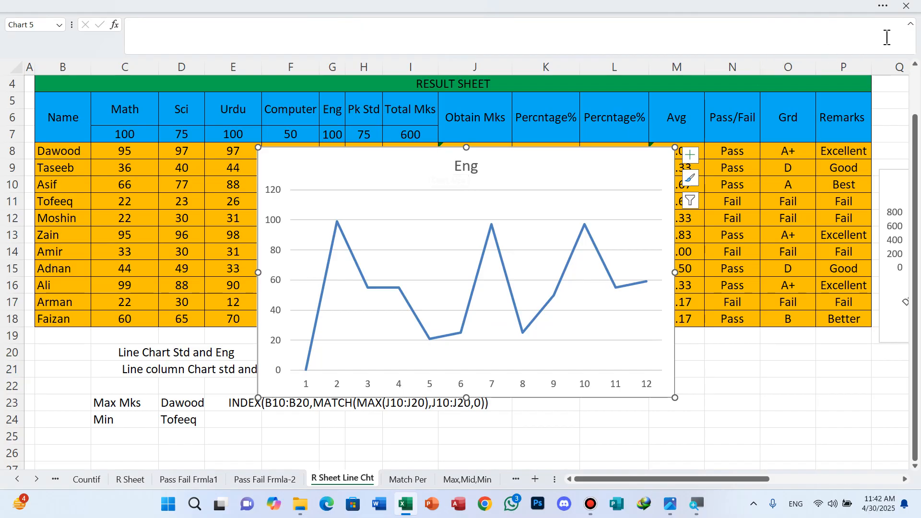
Change the ribbon display from full-screen mode to Always show Ribbon.
{"action": "left_click", "coordinate": [884, 8]}
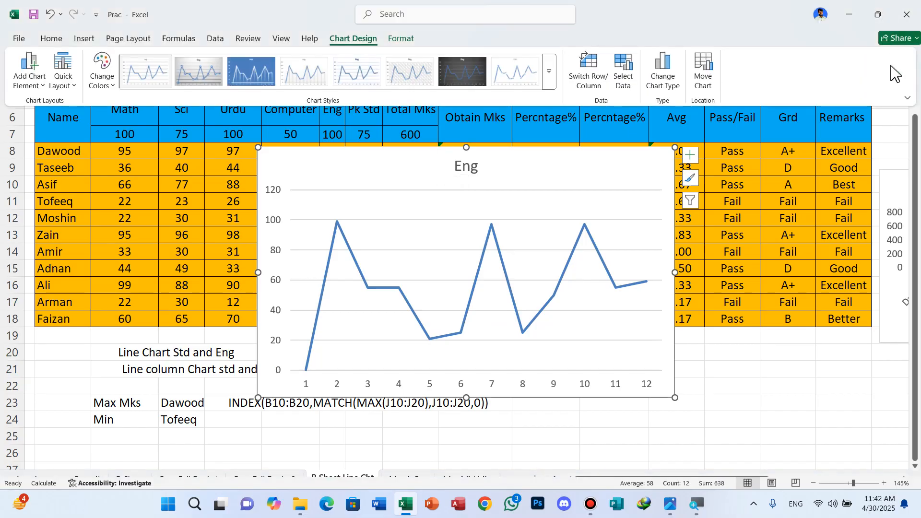
{"action": "left_click", "coordinate": [908, 98]}
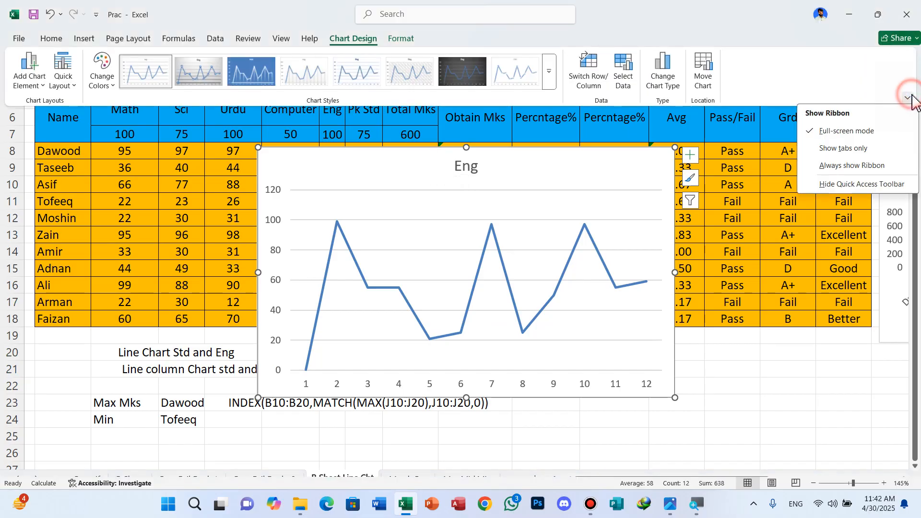
{"action": "left_click", "coordinate": [845, 165]}
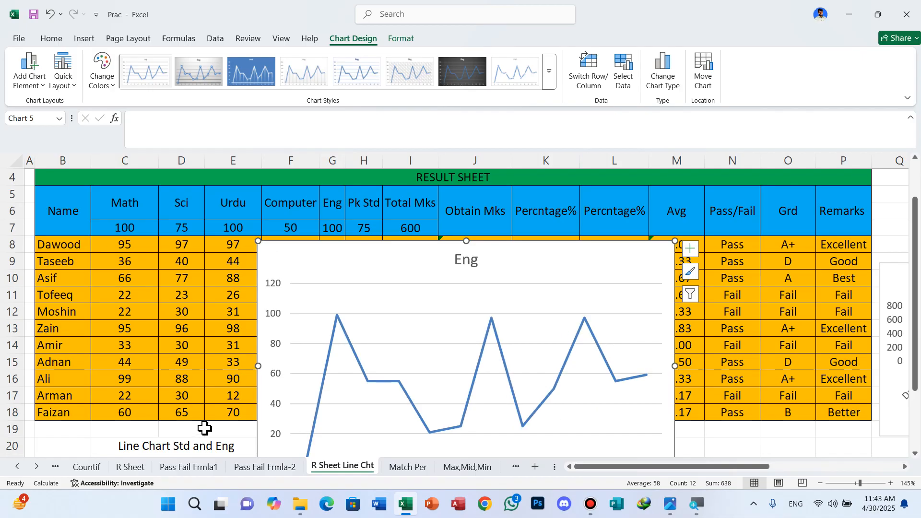
Dismiss the WhatsApp notification and set the Eng chart's horizontal axis labels to the student names in B8:B18.
{"action": "left_click", "coordinate": [626, 88]}
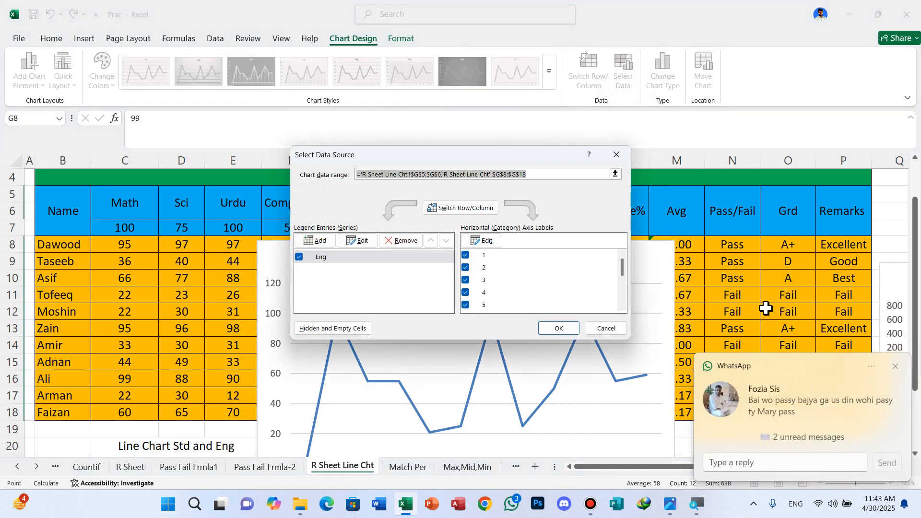
{"action": "left_click", "coordinate": [895, 366]}
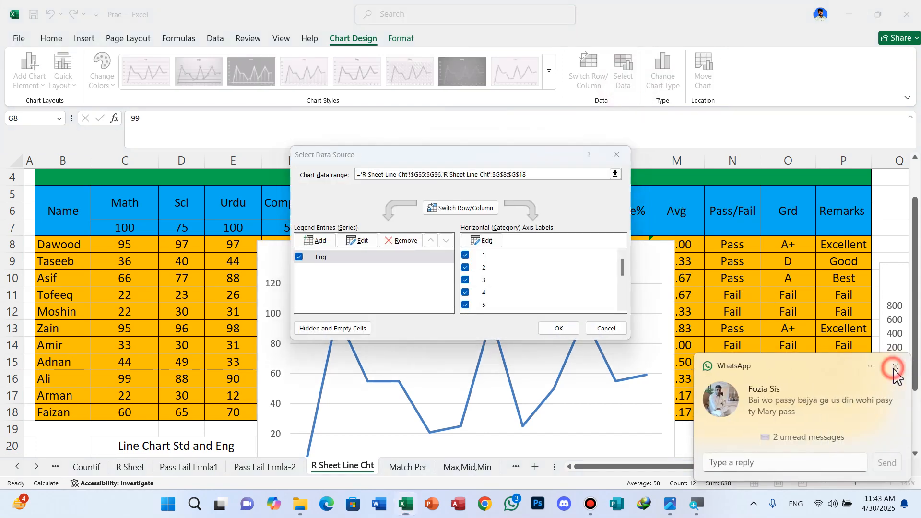
{"action": "left_click", "coordinate": [482, 240]}
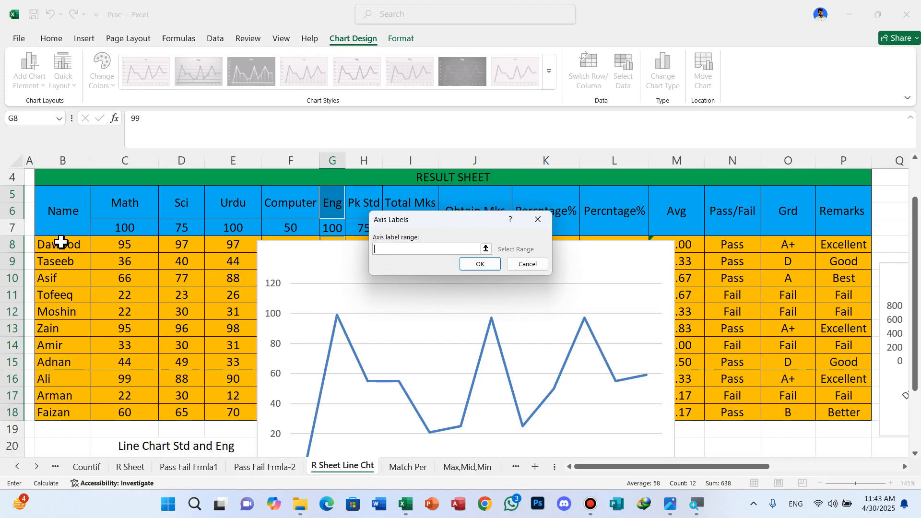
{"action": "left_click_drag", "start_coordinate": [61, 243], "coordinate": [74, 413]}
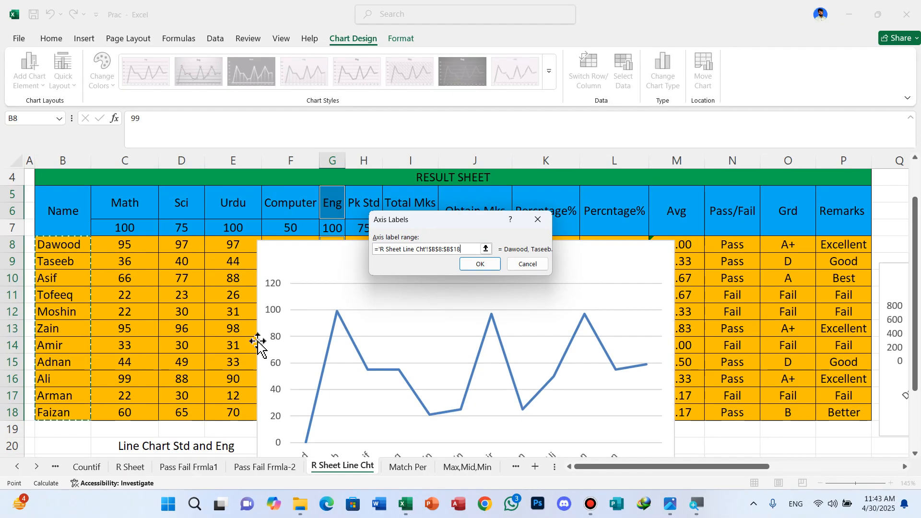
{"action": "left_click", "coordinate": [477, 264]}
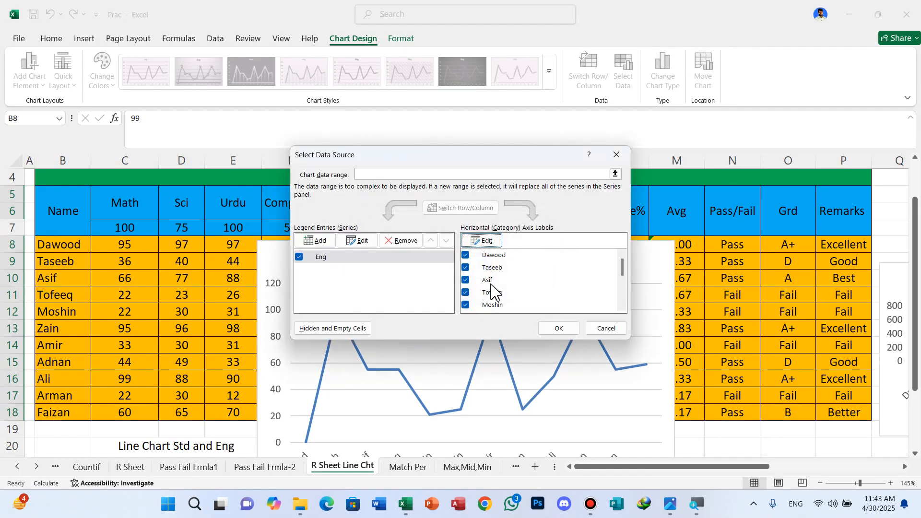
{"action": "left_click", "coordinate": [561, 329]}
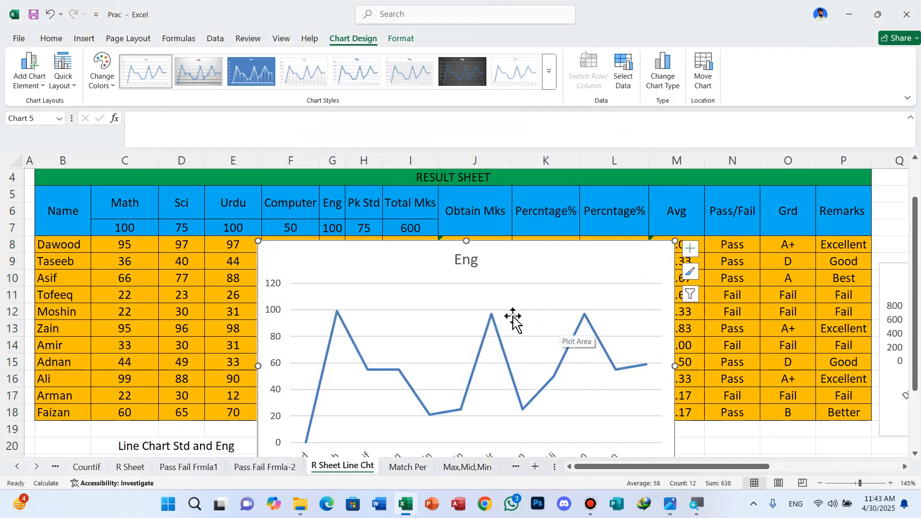
{"action": "scroll", "coordinate": [513, 320], "scroll_direction": "down", "scroll_amount": 2}
{"action": "scroll", "coordinate": [551, 359], "scroll_direction": "up", "scroll_amount": 1}
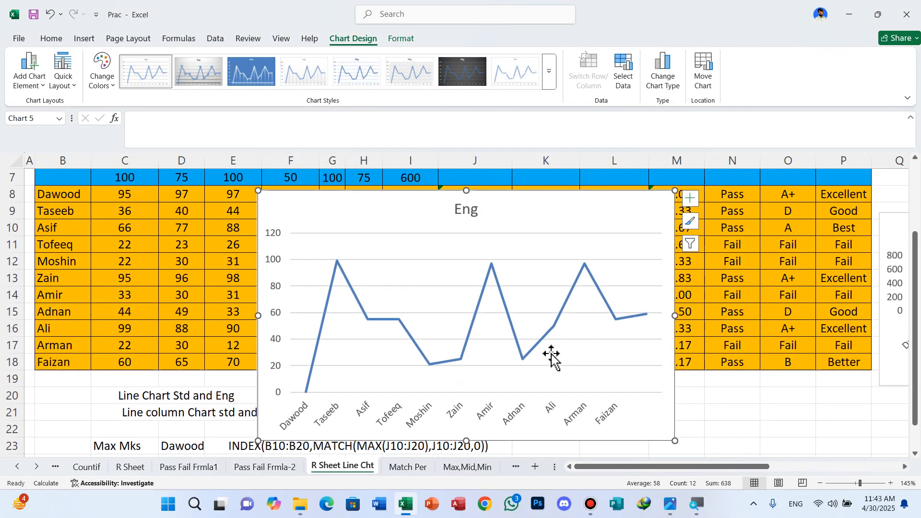
{"action": "scroll", "coordinate": [538, 355], "scroll_direction": "up", "scroll_amount": 1}
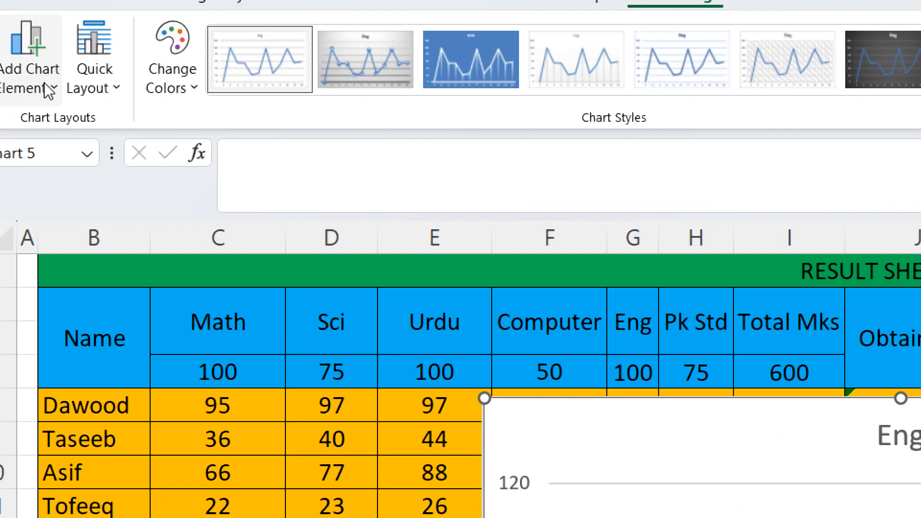
Add data labels to the Eng line chart, positioned above the points.
{"action": "left_click", "coordinate": [49, 90]}
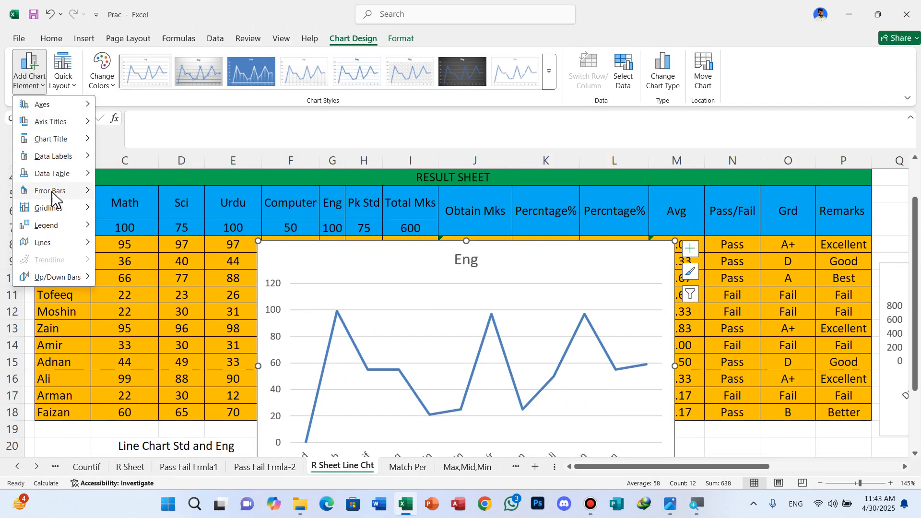
{"action": "mouse_move", "coordinate": [58, 162]}
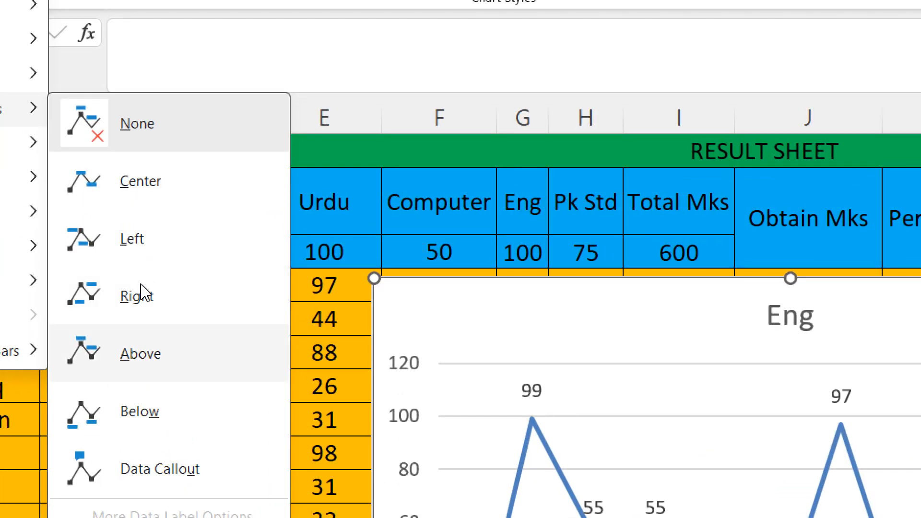
{"action": "left_click", "coordinate": [149, 291]}
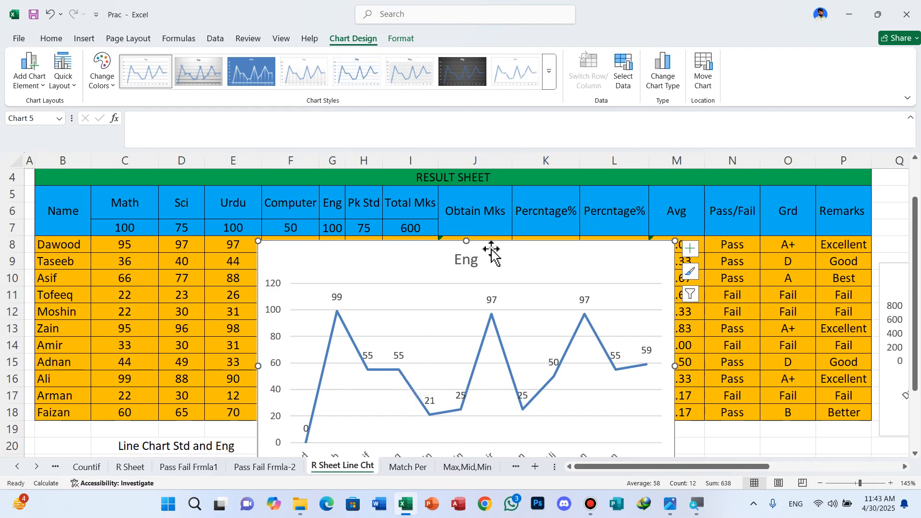
Move the Eng chart below the result table, to the right of the INDEX-MATCH notes.
{"action": "mouse_move", "coordinate": [496, 247]}
{"action": "left_mouse_down"}
{"action": "mouse_move", "coordinate": [551, 240]}
{"action": "mouse_move", "coordinate": [510, 207]}
{"action": "mouse_move", "coordinate": [514, 196]}
{"action": "mouse_move", "coordinate": [517, 208]}
{"action": "left_mouse_up"}
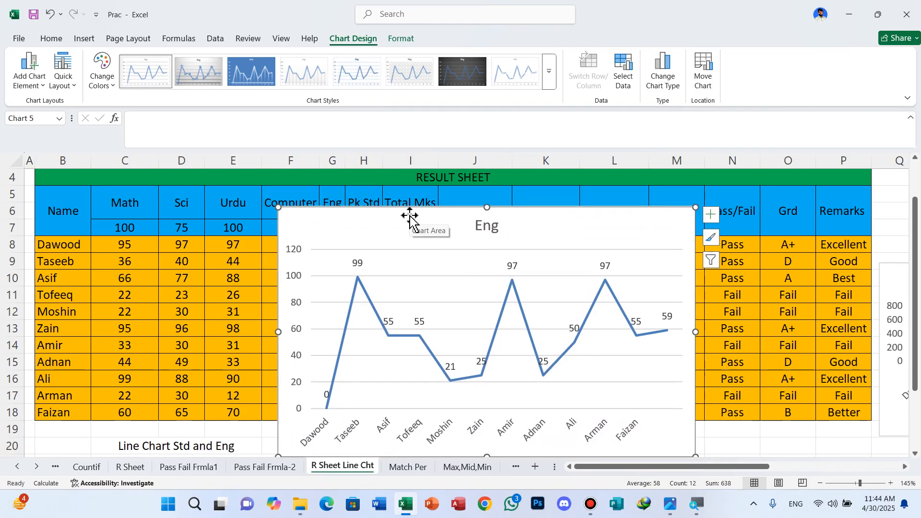
{"action": "left_click_drag", "start_coordinate": [443, 244], "coordinate": [629, 451]}
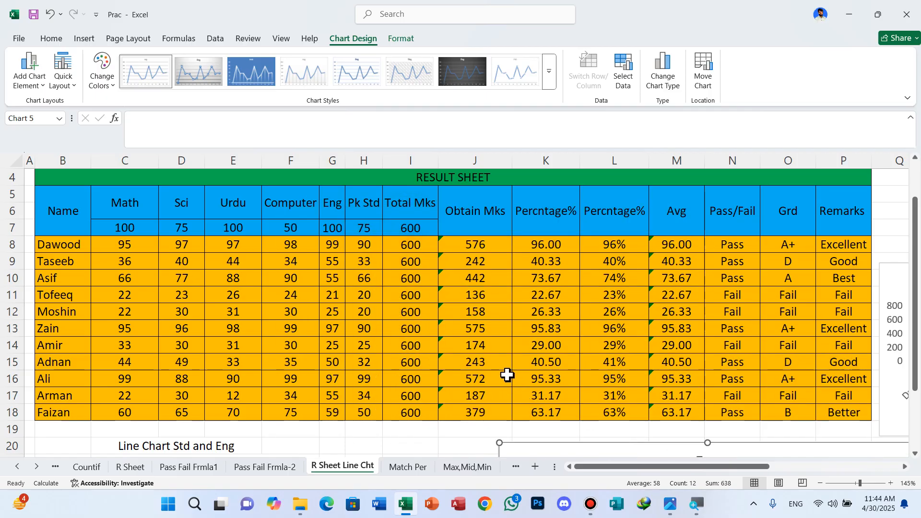
{"action": "scroll", "coordinate": [500, 353], "scroll_direction": "down", "scroll_amount": 4}
{"action": "scroll", "coordinate": [499, 354], "scroll_direction": "down", "scroll_amount": 3, "text": "ctrl"}
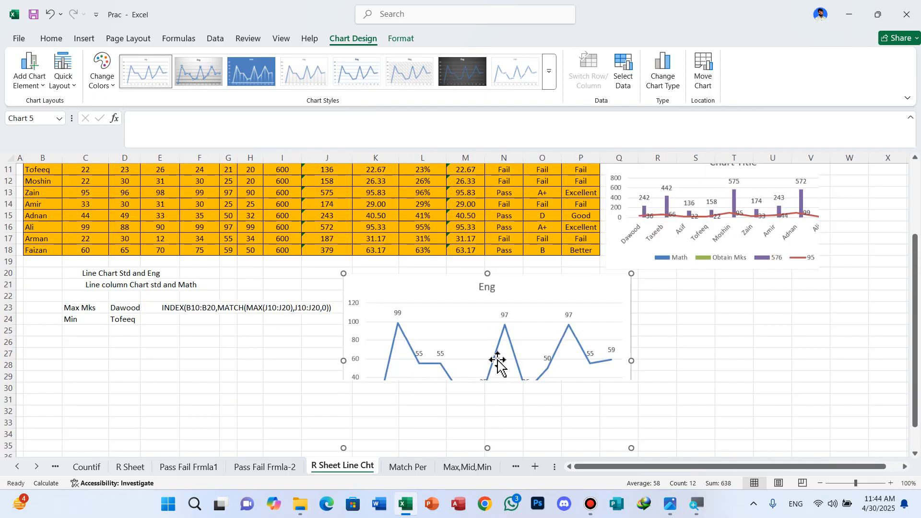
{"action": "scroll", "coordinate": [514, 205], "scroll_direction": "up", "scroll_amount": 3}
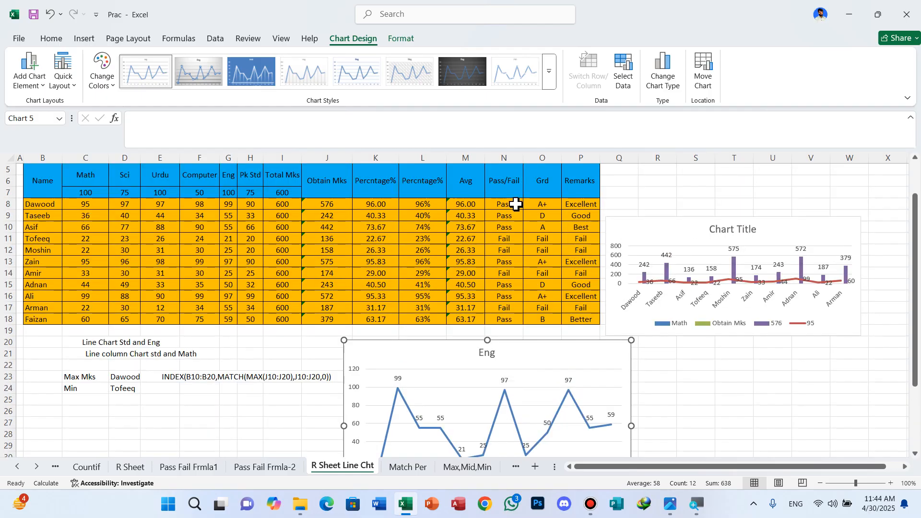
Enlarge the column-line chart titled Chart Title and place it beside the Eng chart below the result table.
{"action": "left_click_drag", "start_coordinate": [658, 267], "coordinate": [701, 242]}
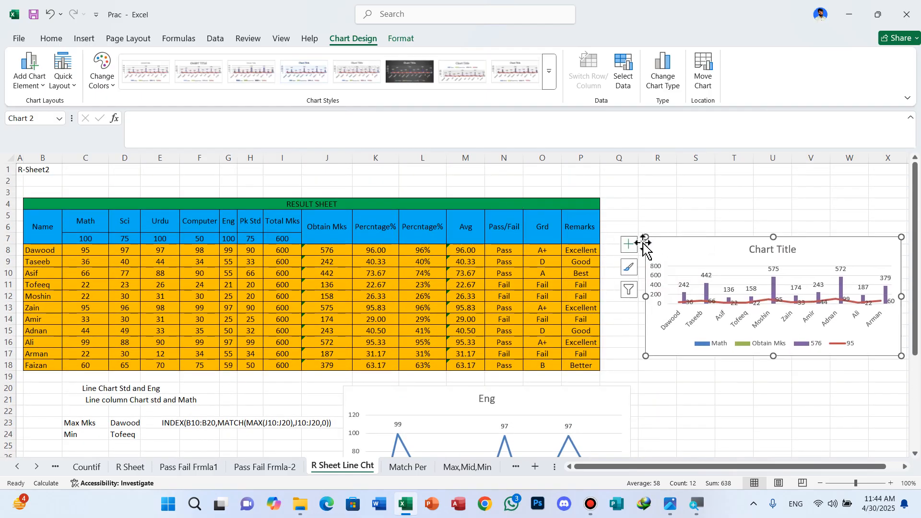
{"action": "left_click_drag", "start_coordinate": [645, 237], "coordinate": [583, 156]}
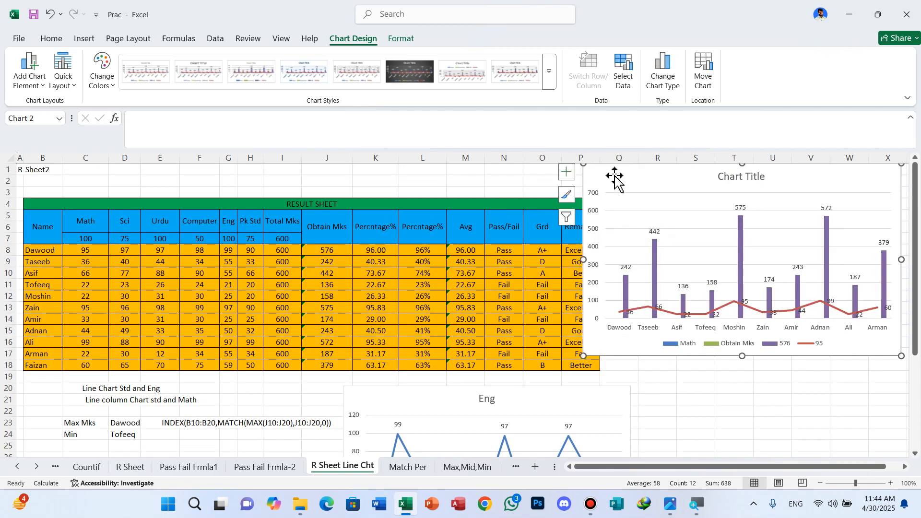
{"action": "left_click_drag", "start_coordinate": [613, 169], "coordinate": [675, 392]}
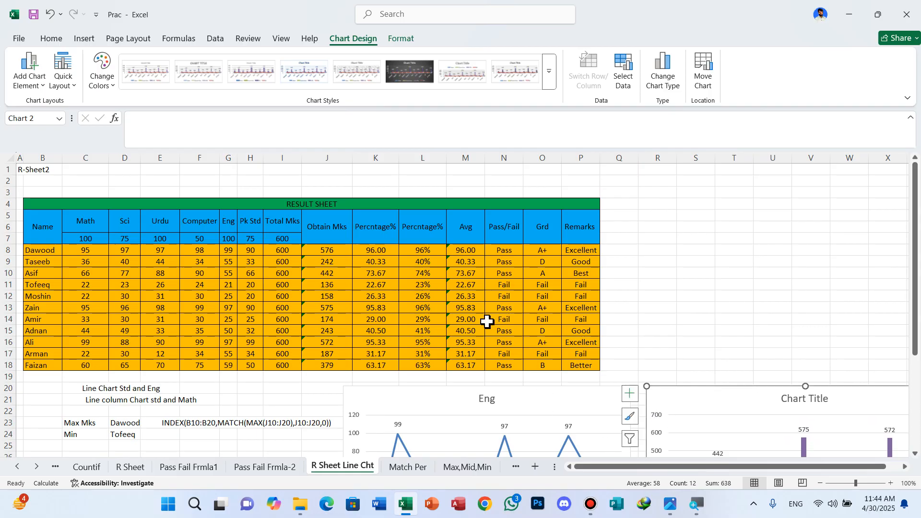
{"action": "scroll", "coordinate": [485, 317], "scroll_direction": "down", "scroll_amount": 2}
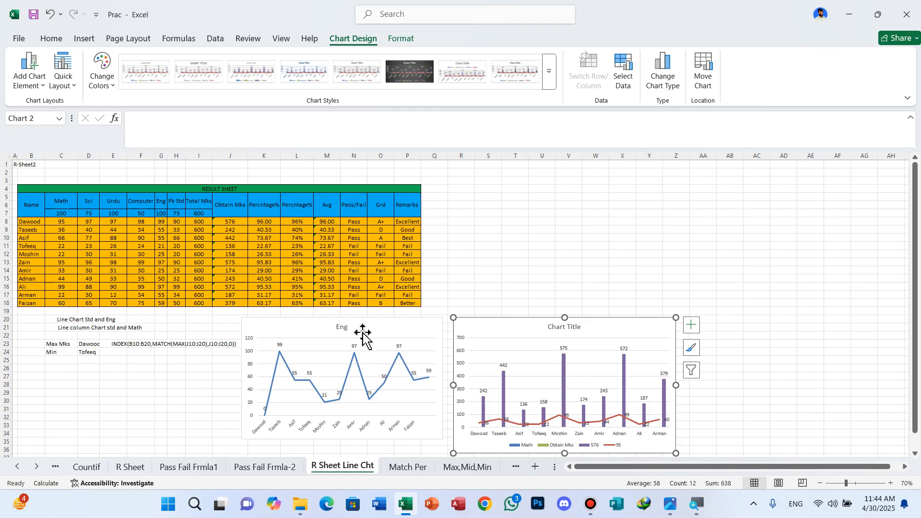
{"action": "left_click", "coordinate": [651, 246]}
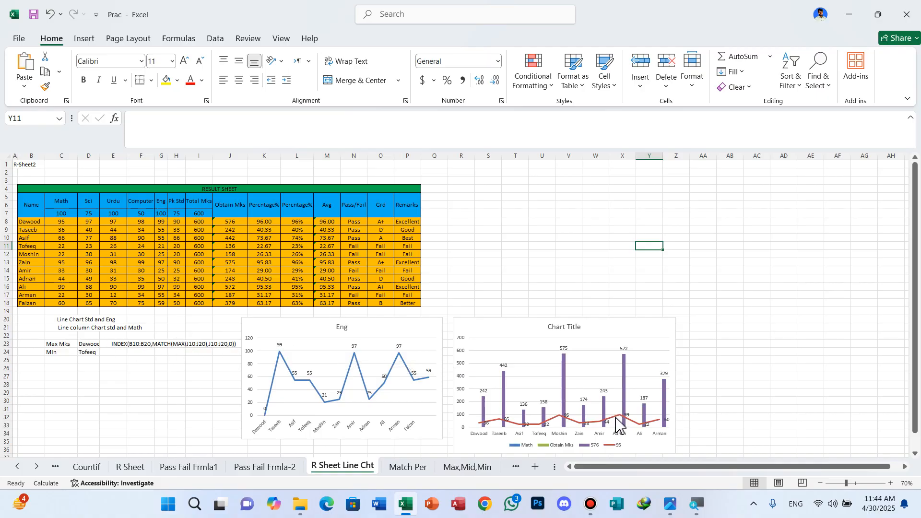
{"action": "mouse_move", "coordinate": [616, 418]}
Open the Match Per sheet and delete its old 3-D line chart.
{"action": "left_click", "coordinate": [402, 469]}
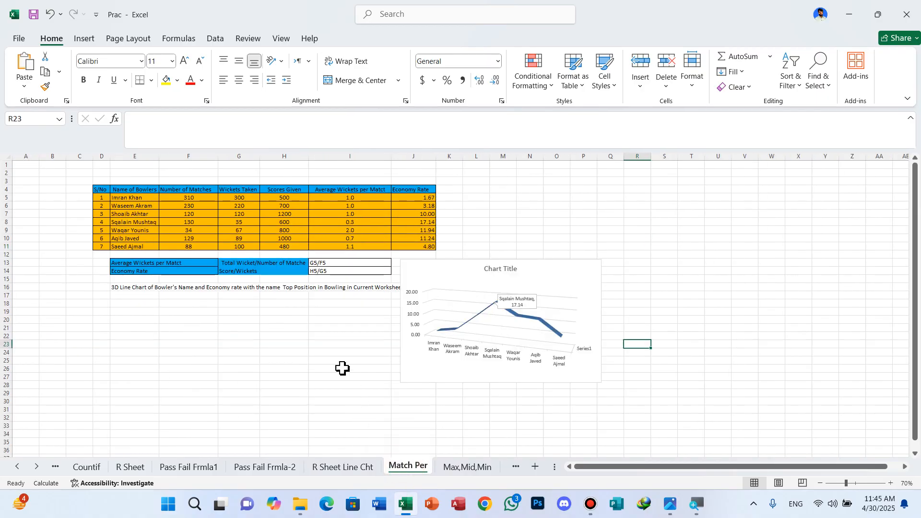
{"action": "left_click", "coordinate": [572, 269]}
{"action": "key", "text": "Delete"}
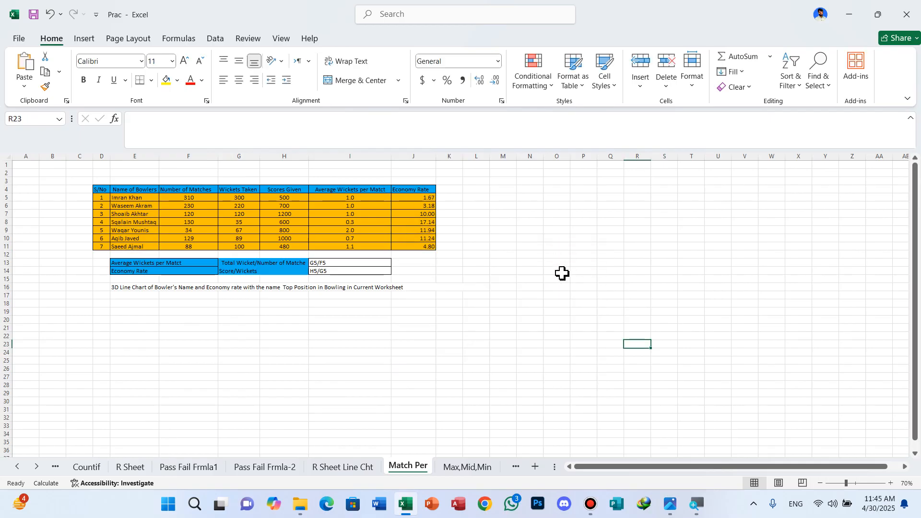
Delete two empty columns at B and the empty row 3 around the bowlers table.
{"action": "scroll", "coordinate": [520, 274], "scroll_direction": "up", "scroll_amount": 4, "text": "ctrl"}
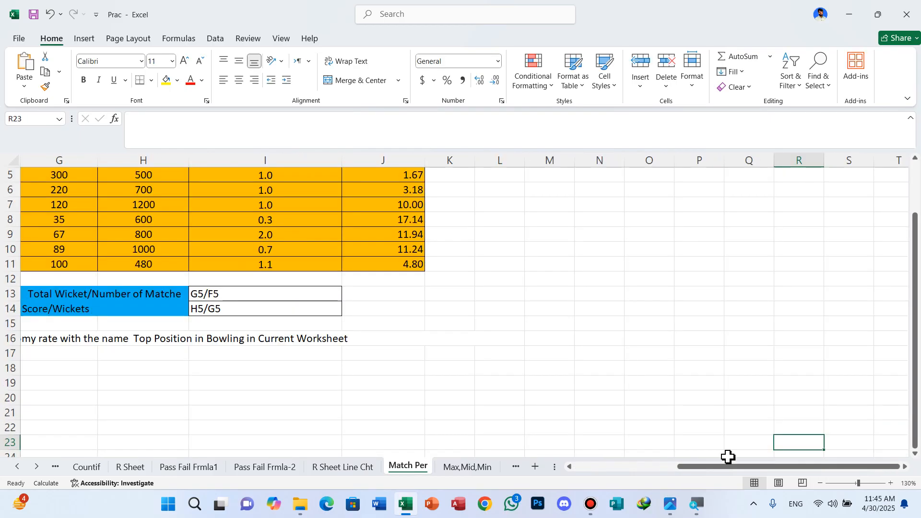
{"action": "left_click_drag", "start_coordinate": [721, 467], "coordinate": [613, 480]}
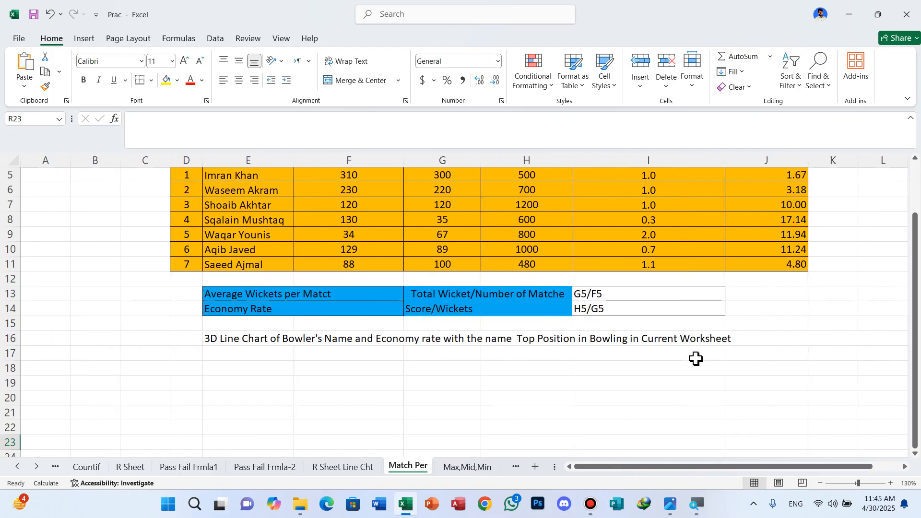
{"action": "scroll", "coordinate": [704, 318], "scroll_direction": "up", "scroll_amount": 3, "text": "ctrl"}
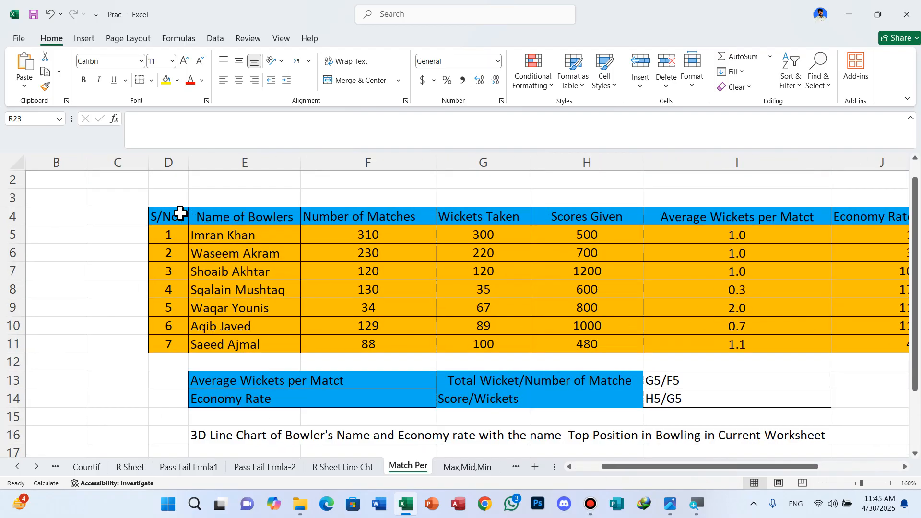
{"action": "left_click", "coordinate": [50, 154]}
{"action": "key", "text": "ctrl+minus"}
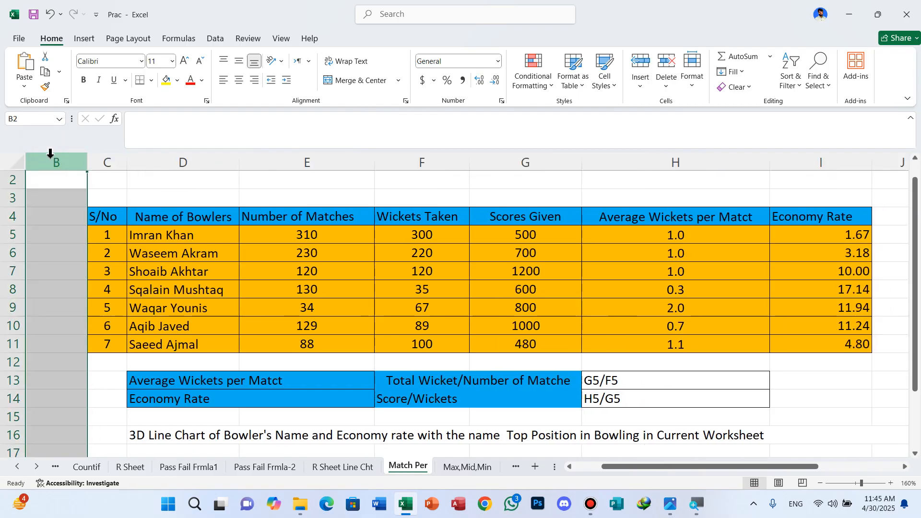
{"action": "key", "text": "ctrl+minus"}
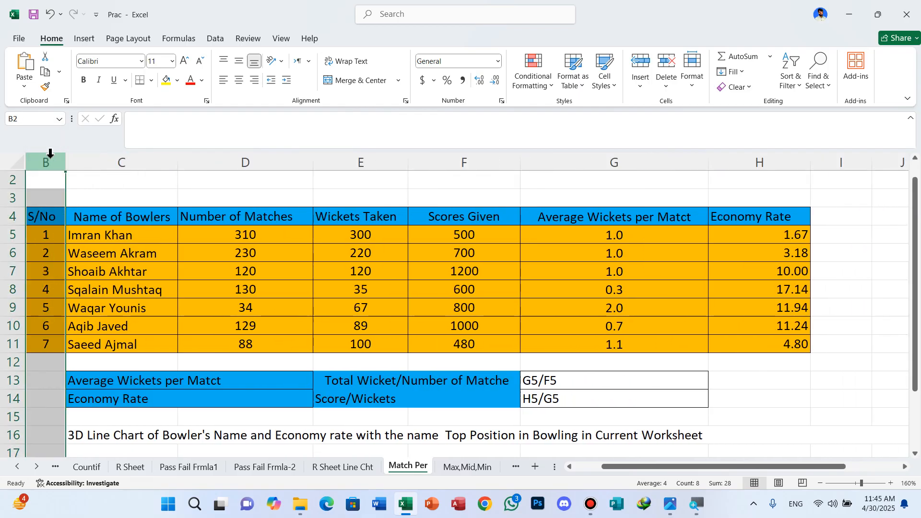
{"action": "left_click", "coordinate": [801, 404]}
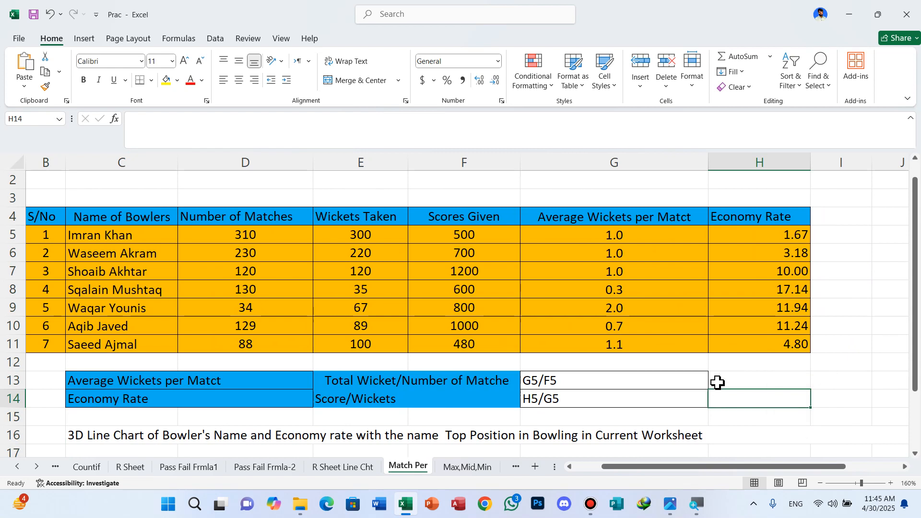
{"action": "left_click", "coordinate": [9, 195]}
{"action": "key", "text": "ctrl+minus"}
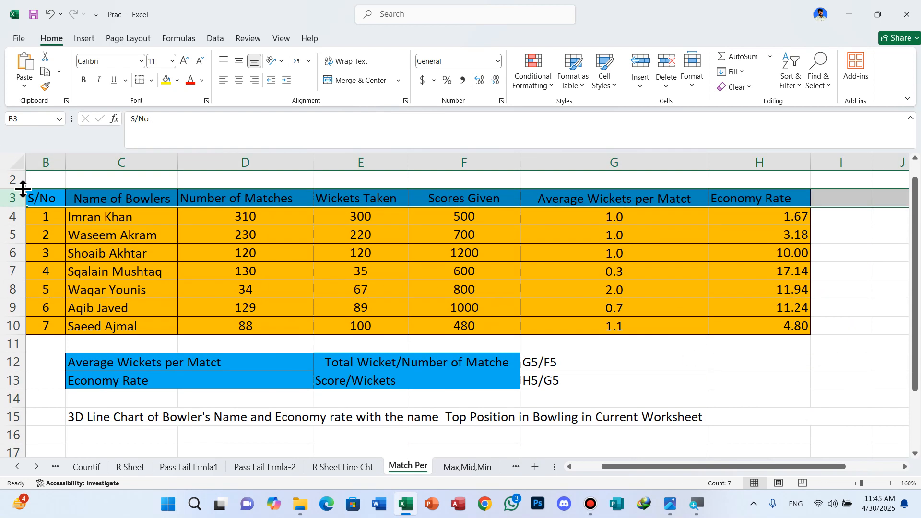
Set the ribbon display to full-screen mode and deselect the header row.
{"action": "left_click", "coordinate": [908, 99]}
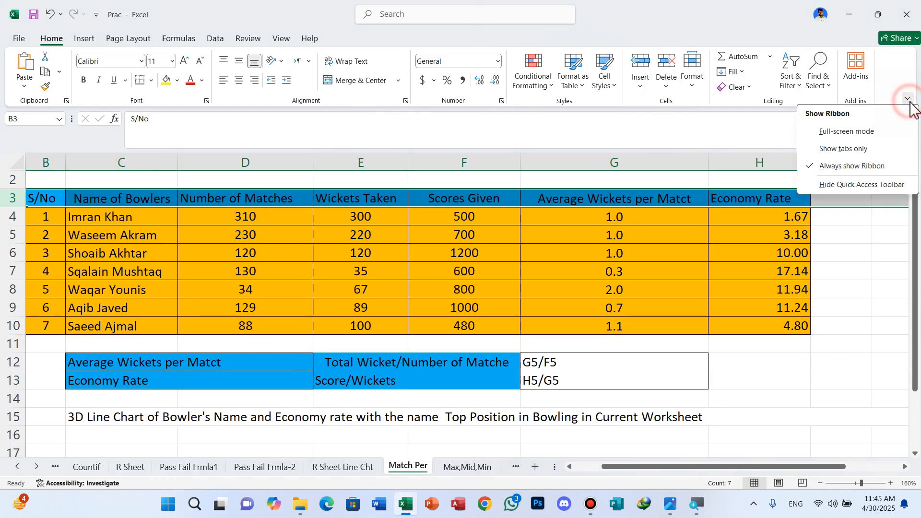
{"action": "left_click", "coordinate": [846, 130]}
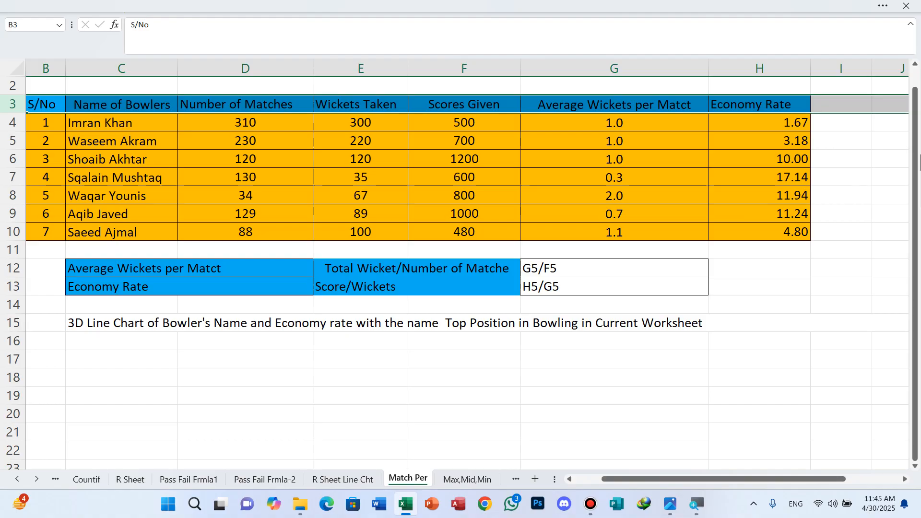
{"action": "left_click", "coordinate": [851, 175]}
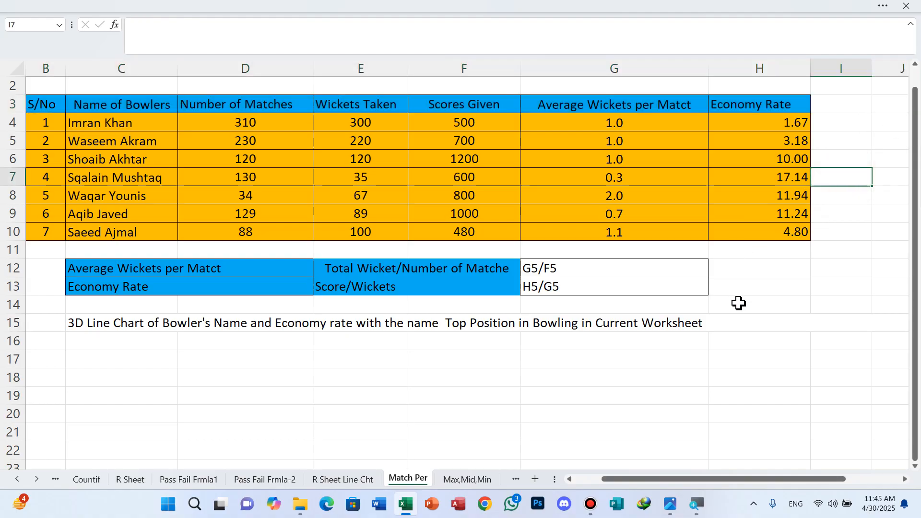
Delete the empty column A so the bowlers table starts at the sheet's first column.
{"action": "scroll", "coordinate": [746, 286], "scroll_direction": "up", "scroll_amount": 1, "text": "ctrl"}
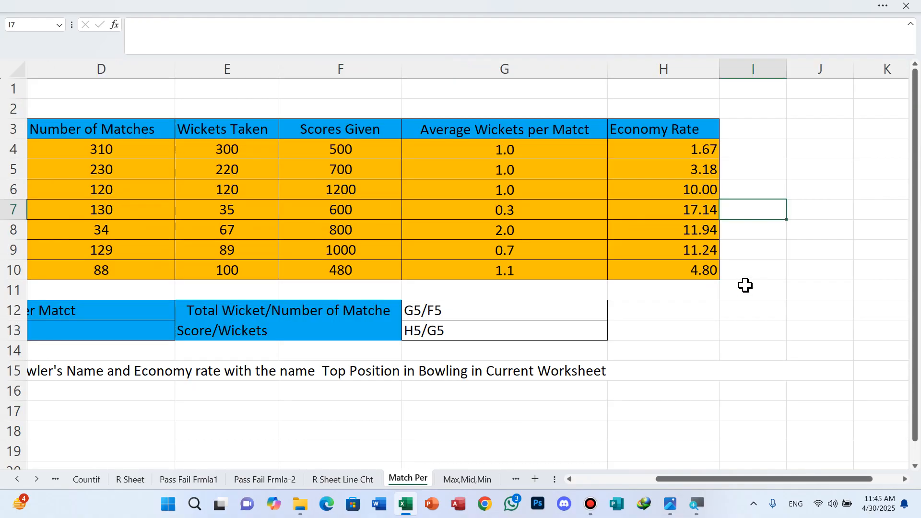
{"action": "left_click_drag", "start_coordinate": [734, 482], "coordinate": [633, 489]}
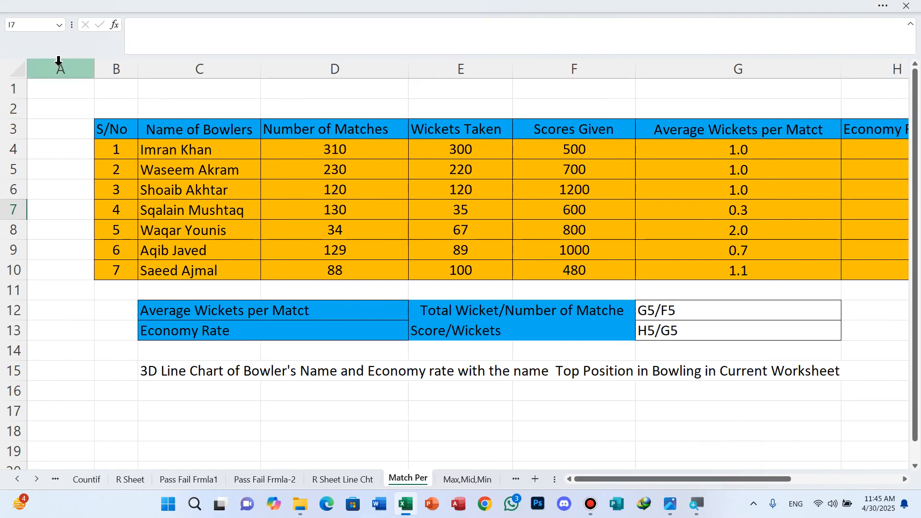
{"action": "left_click", "coordinate": [58, 60]}
{"action": "key", "text": "ctrl+minus"}
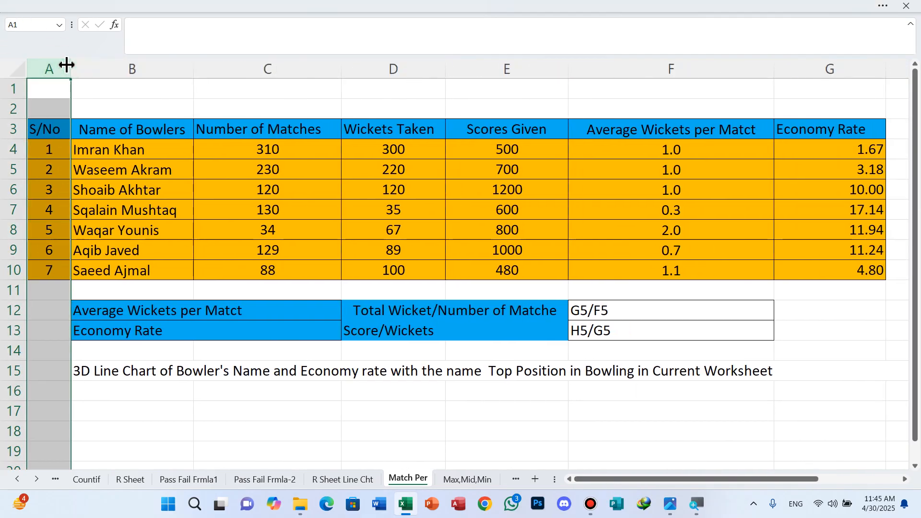
{"action": "left_click", "coordinate": [574, 408]}
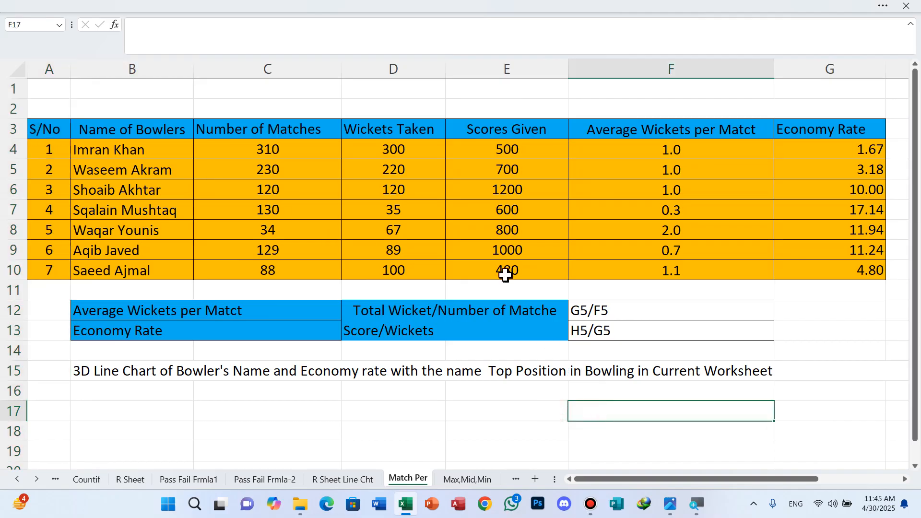
Clear the Average Wickets per Match and Economy Rate values in F4:G10.
{"action": "left_click_drag", "start_coordinate": [659, 151], "coordinate": [826, 264]}
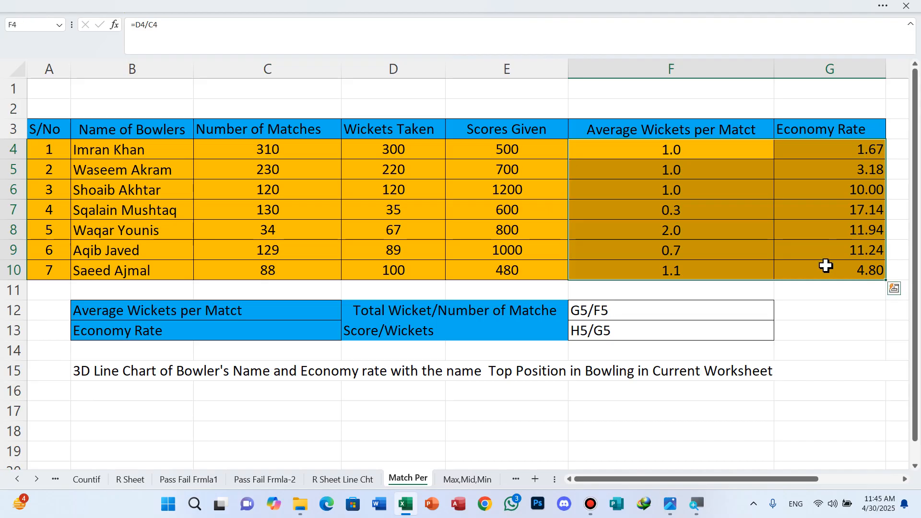
{"action": "key", "text": "Delete"}
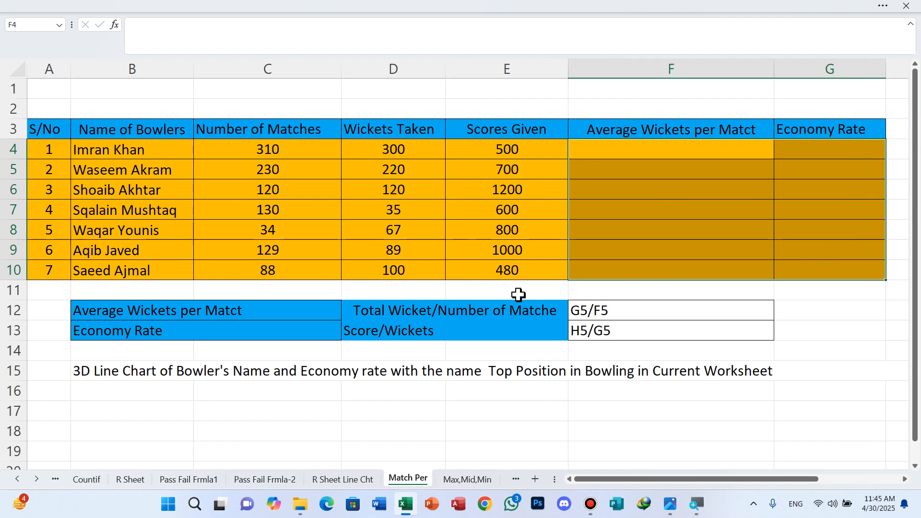
Enter a formula in F4 that divides the wickets taken in D4 by the number of matches.
{"action": "left_click", "coordinate": [665, 154]}
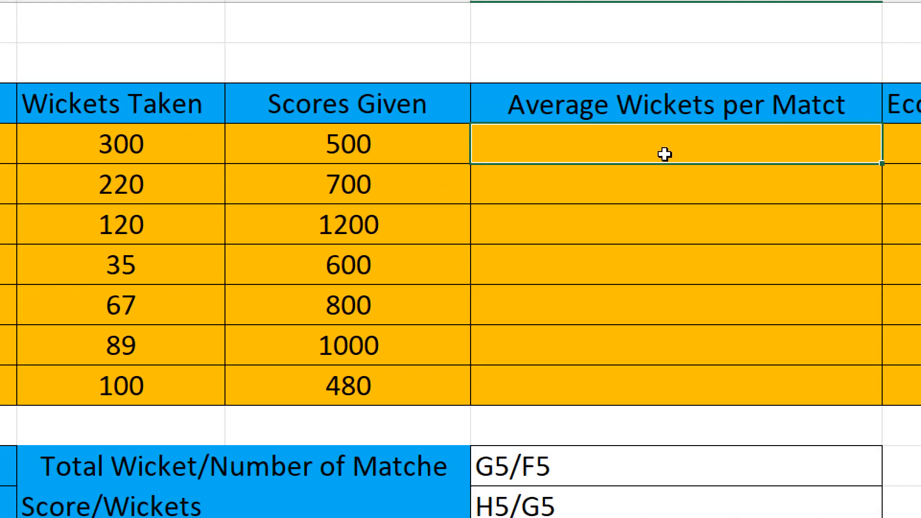
{"action": "type", "text": "="}
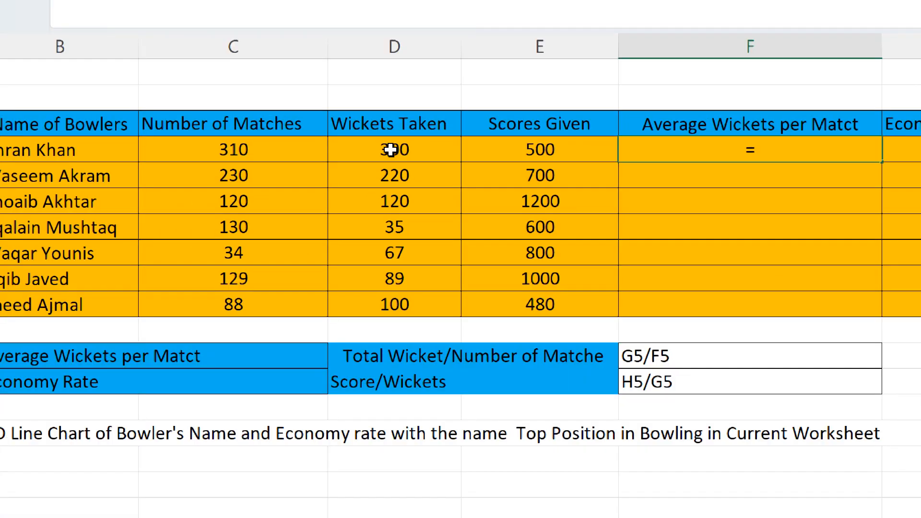
{"action": "left_click", "coordinate": [391, 150]}
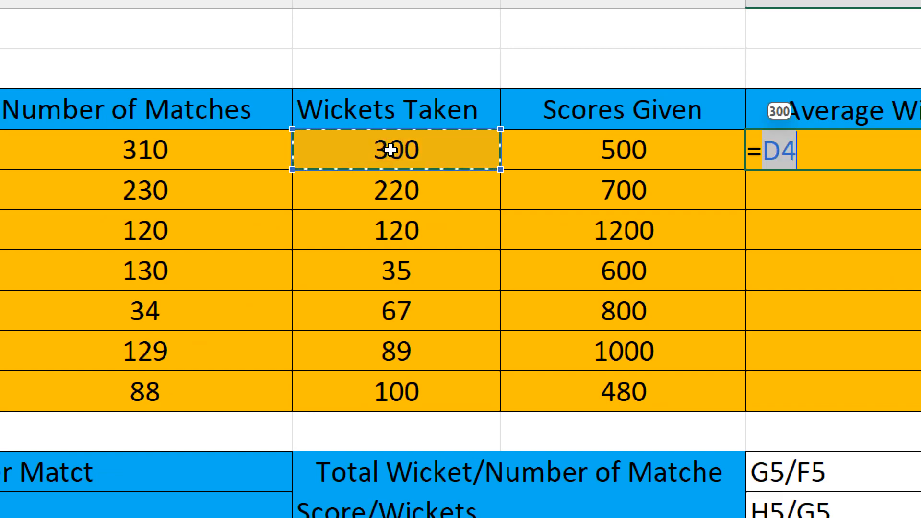
{"action": "type", "text": "/"}
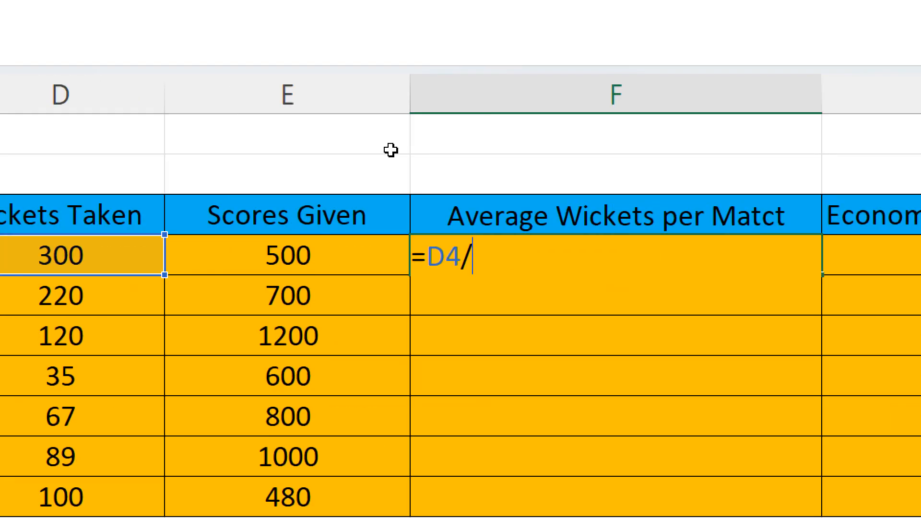
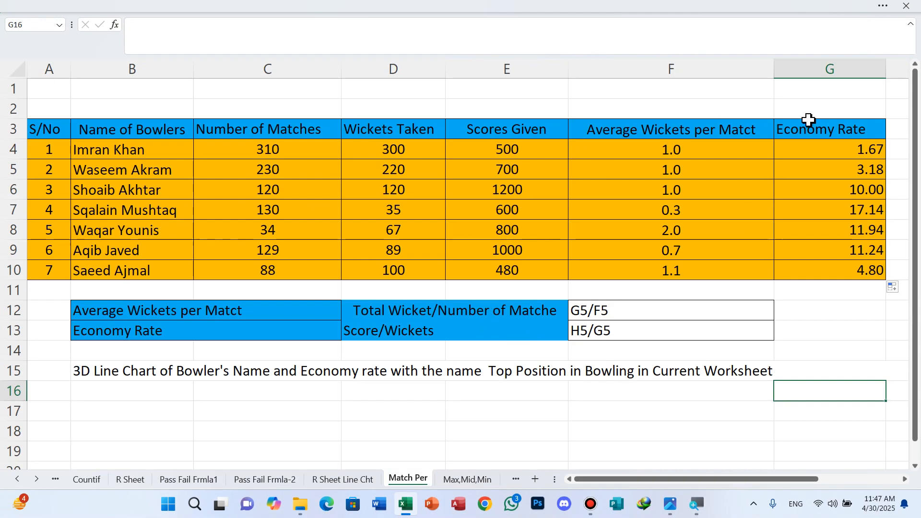
Insert a 3-D Line chart from the Economy Rate values in G4:G10.
{"action": "left_click", "coordinate": [830, 145]}
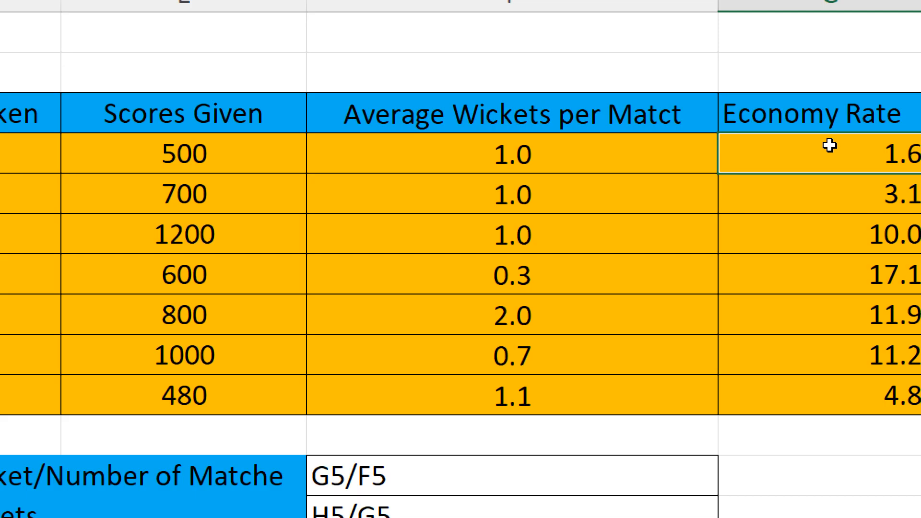
{"action": "left_click_drag", "start_coordinate": [830, 145], "coordinate": [858, 275]}
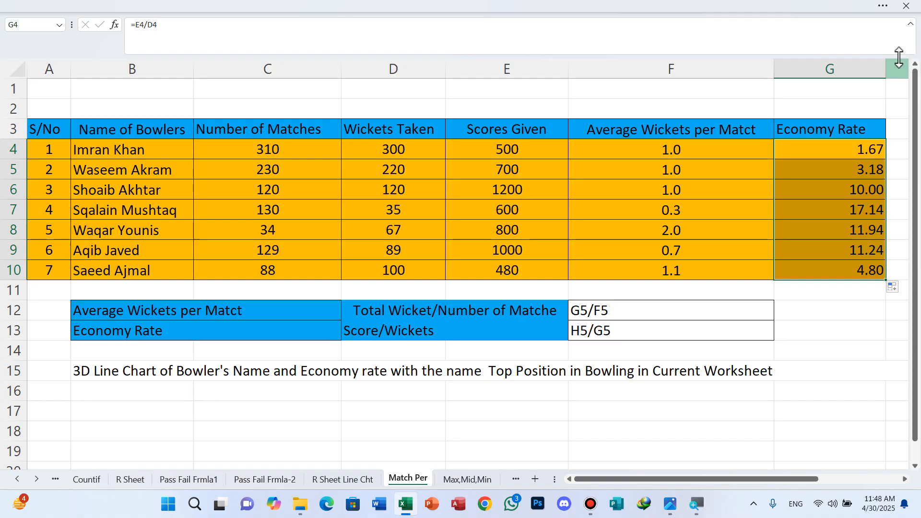
{"action": "left_click", "coordinate": [886, 11]}
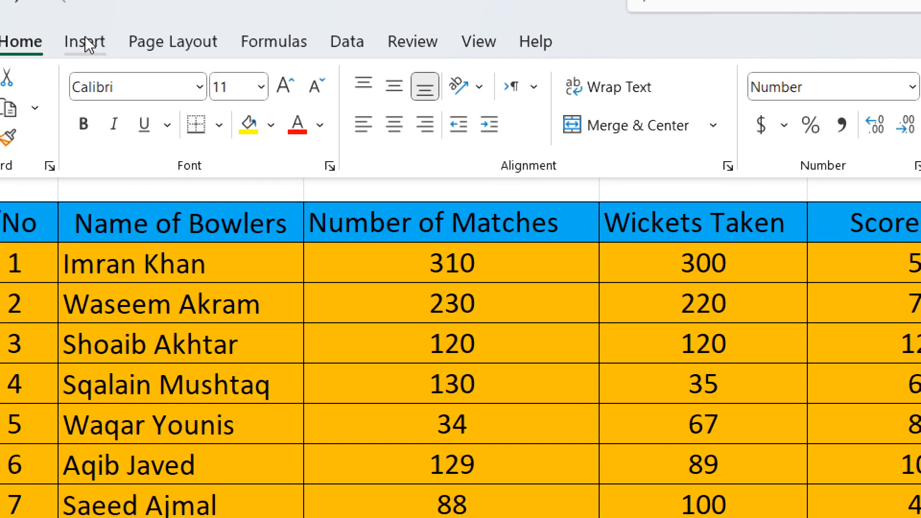
{"action": "left_click", "coordinate": [86, 42]}
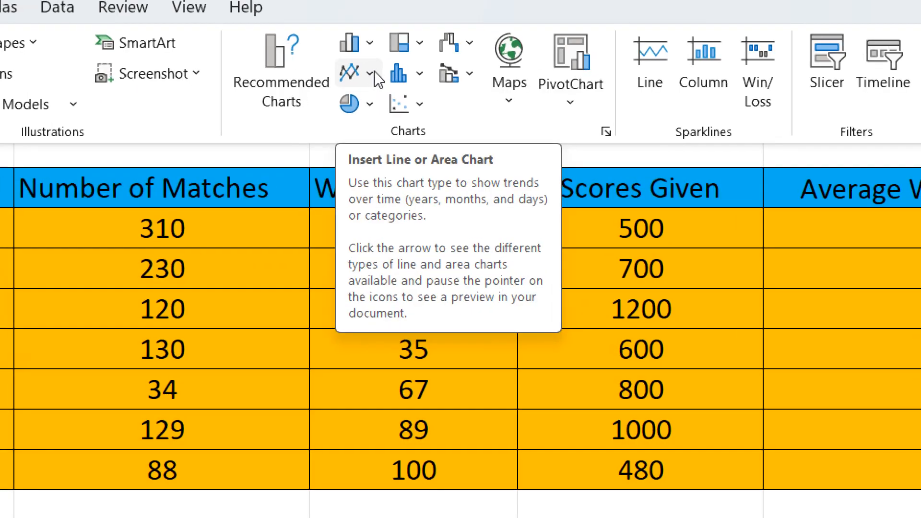
{"action": "left_click", "coordinate": [371, 74]}
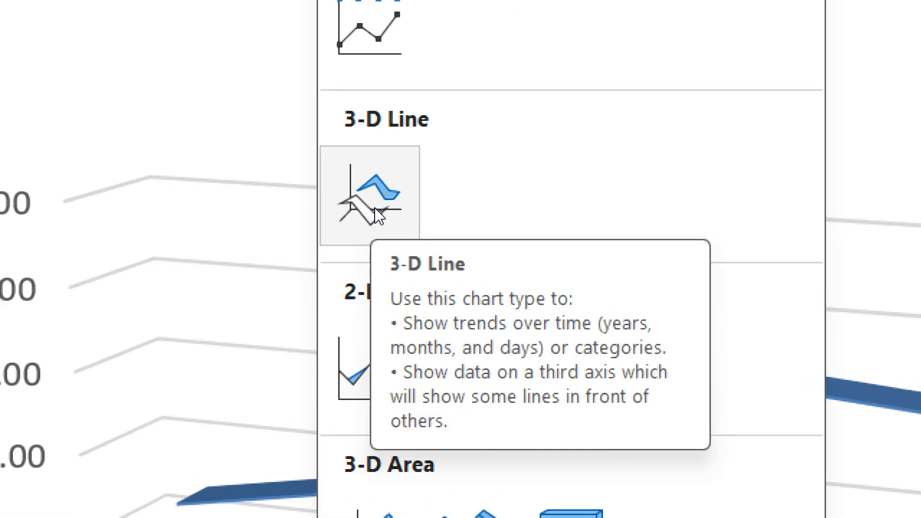
{"action": "left_click", "coordinate": [377, 215]}
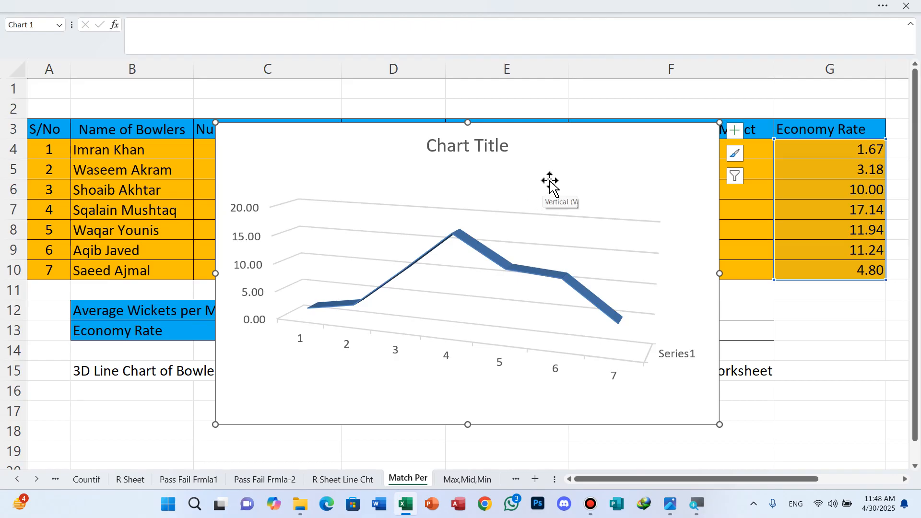
Try placing the chart below the note in row 15, and move it back over the bowlers table.
{"action": "left_click_drag", "start_coordinate": [541, 131], "coordinate": [660, 255]}
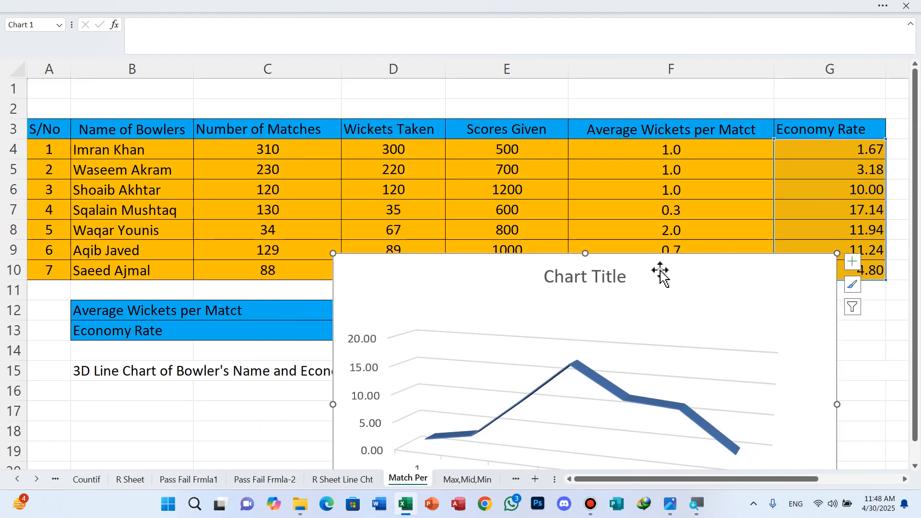
{"action": "scroll", "coordinate": [661, 269], "scroll_direction": "down", "scroll_amount": 1}
{"action": "scroll", "coordinate": [660, 270], "scroll_direction": "up", "scroll_amount": 1}
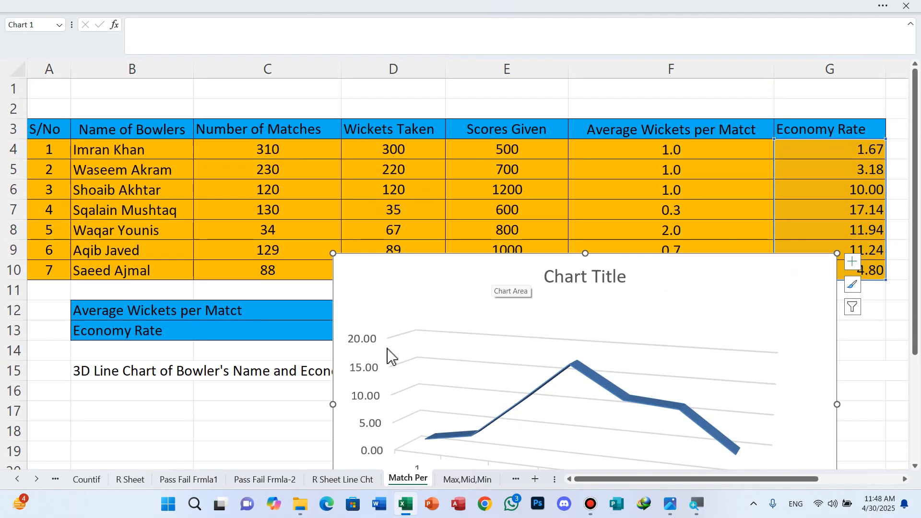
{"action": "left_click_drag", "start_coordinate": [485, 254], "coordinate": [500, 393]}
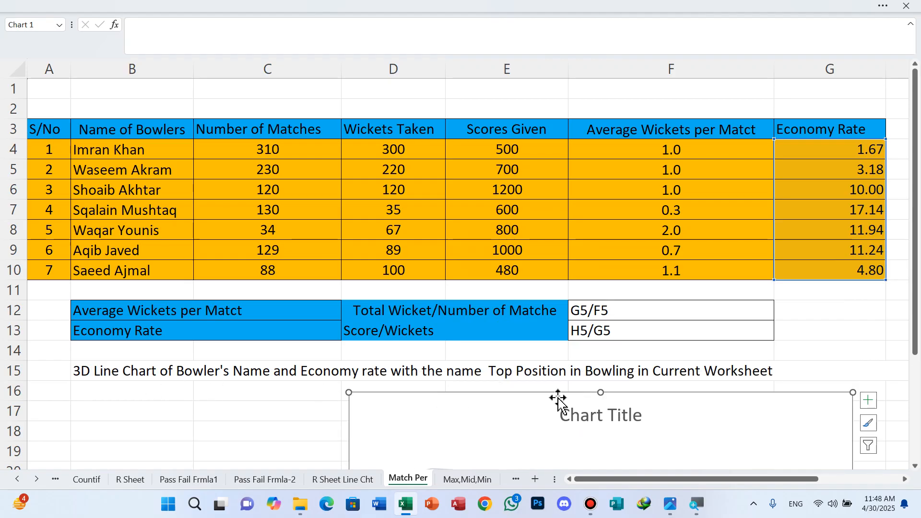
{"action": "left_click_drag", "start_coordinate": [628, 400], "coordinate": [485, 180]}
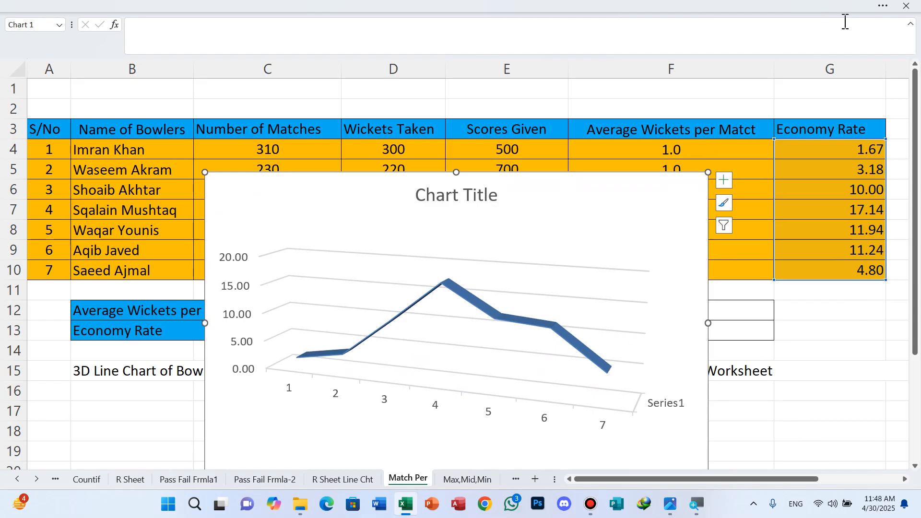
Set the chart's horizontal axis labels to the bowlers' names in B4:B10.
{"action": "left_click", "coordinate": [884, 10]}
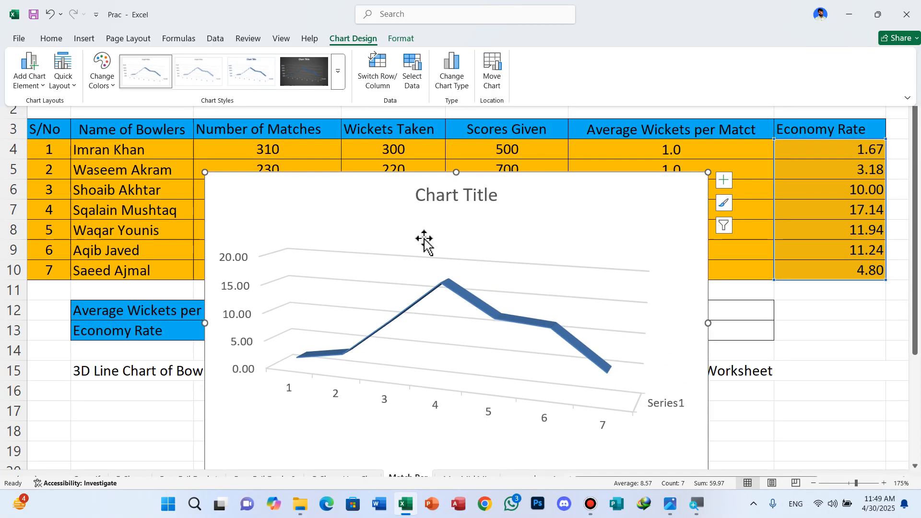
{"action": "left_click", "coordinate": [412, 77]}
{"action": "left_click", "coordinate": [494, 245]}
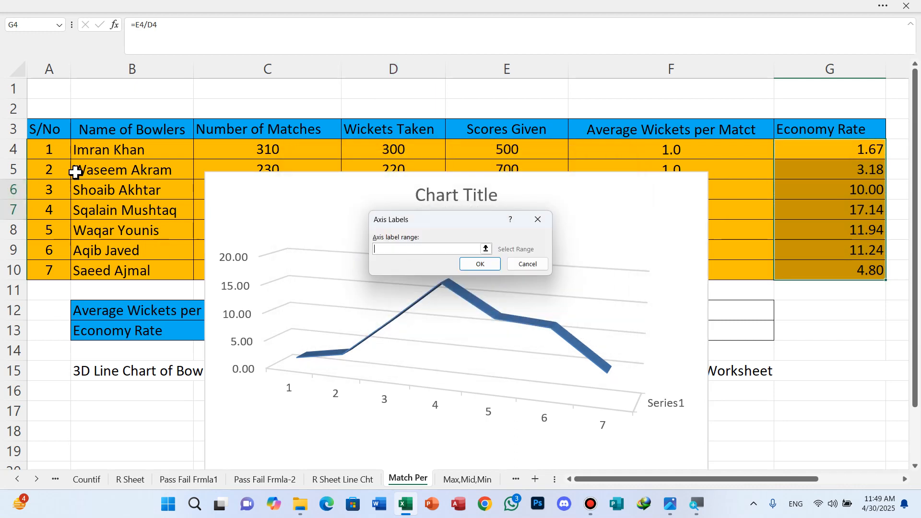
{"action": "left_click_drag", "start_coordinate": [94, 150], "coordinate": [123, 270]}
{"action": "left_click", "coordinate": [479, 264]}
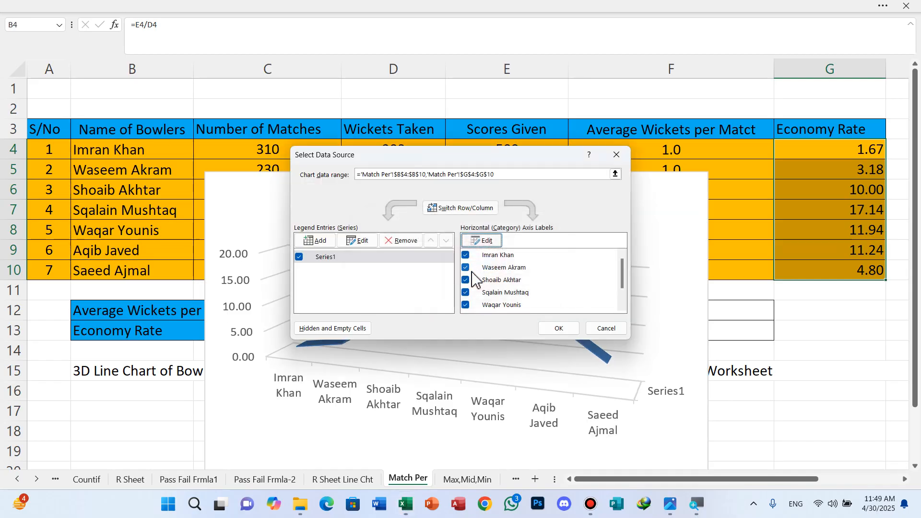
{"action": "left_click", "coordinate": [560, 331]}
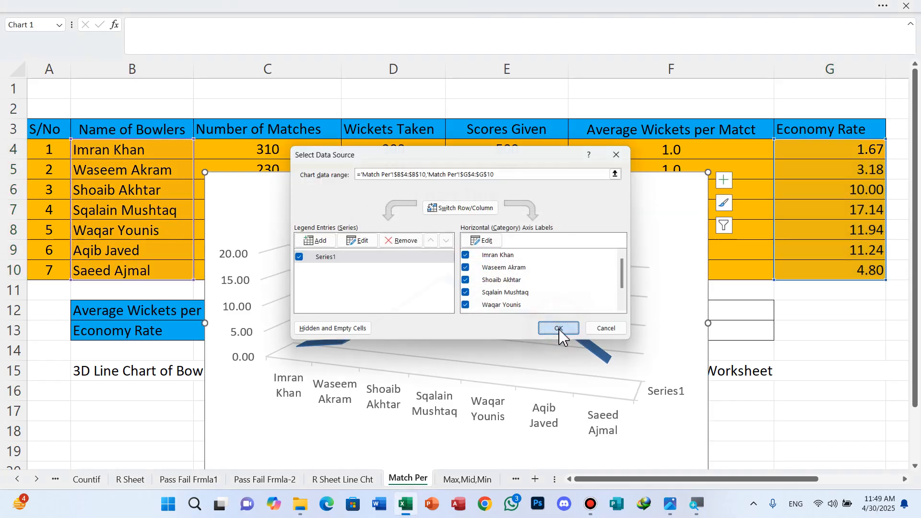
Move the chart down so that it sits below the bowlers table.
{"action": "left_click_drag", "start_coordinate": [392, 175], "coordinate": [285, 265]}
{"action": "scroll", "coordinate": [535, 247], "scroll_direction": "down", "scroll_amount": 2}
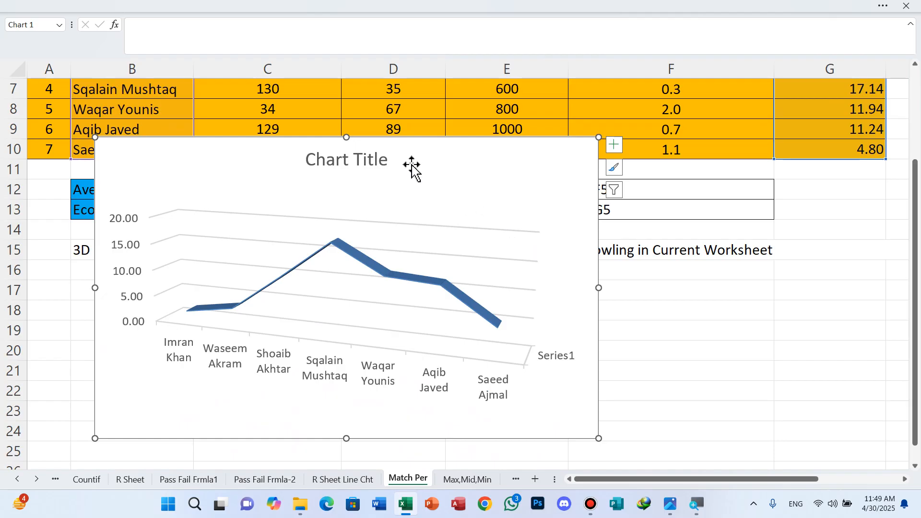
{"action": "left_click_drag", "start_coordinate": [411, 147], "coordinate": [415, 202]}
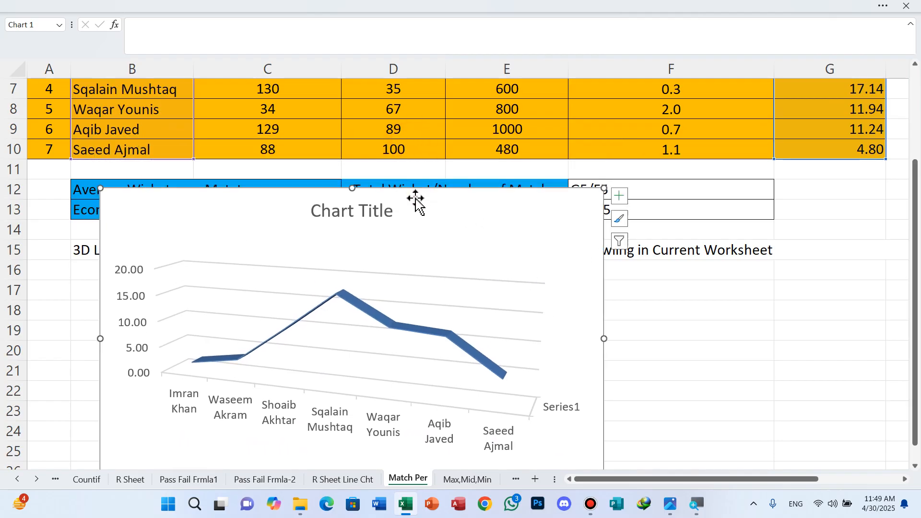
Add Data Callout labels to the 3-D line chart.
{"action": "left_click", "coordinate": [886, 11]}
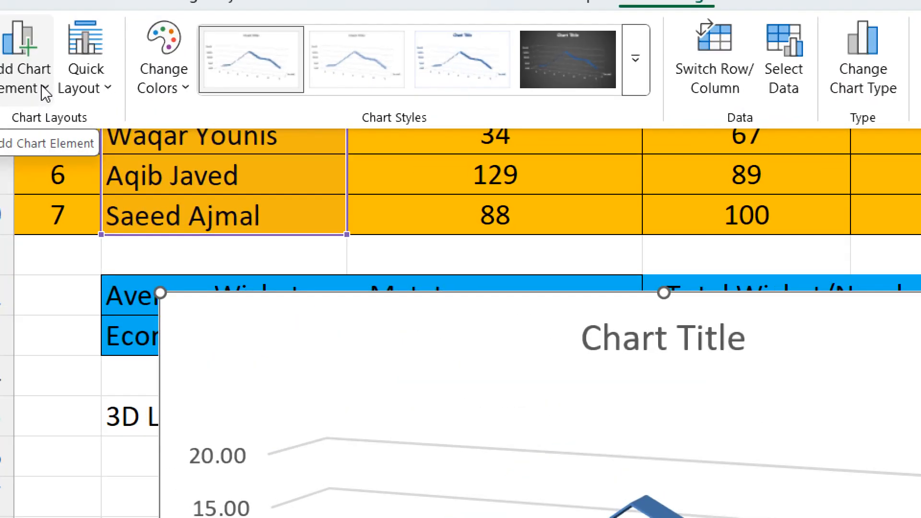
{"action": "left_click", "coordinate": [42, 86]}
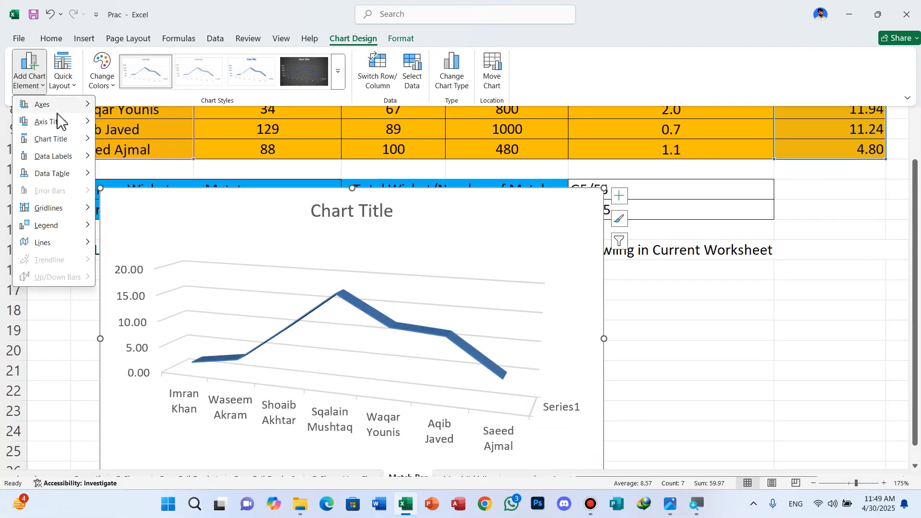
{"action": "mouse_move", "coordinate": [66, 161]}
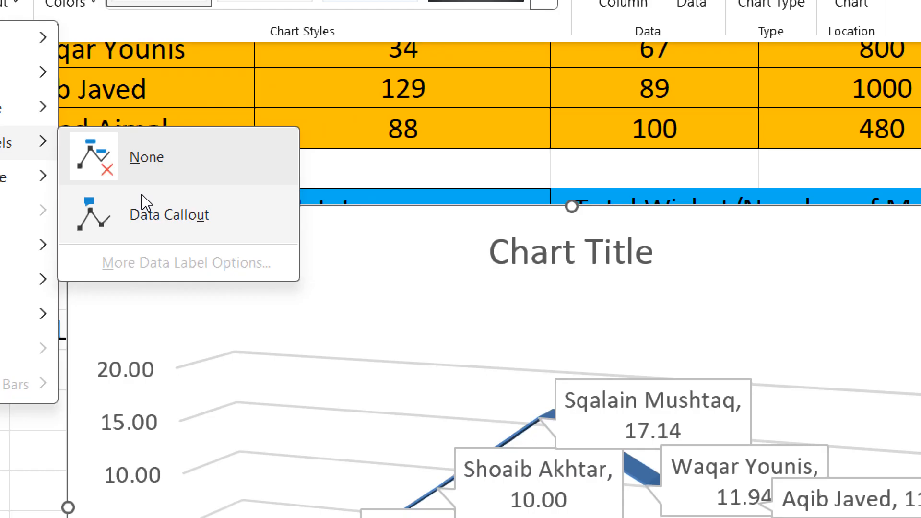
{"action": "left_click", "coordinate": [144, 204]}
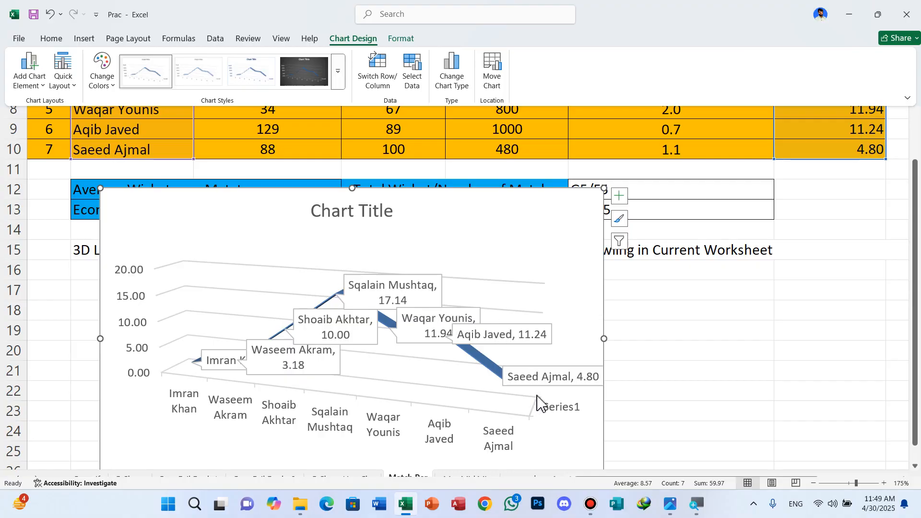
Delete the data callouts of the last three bowlers on the chart line, one by one.
{"action": "scroll", "coordinate": [537, 397], "scroll_direction": "down", "scroll_amount": 1}
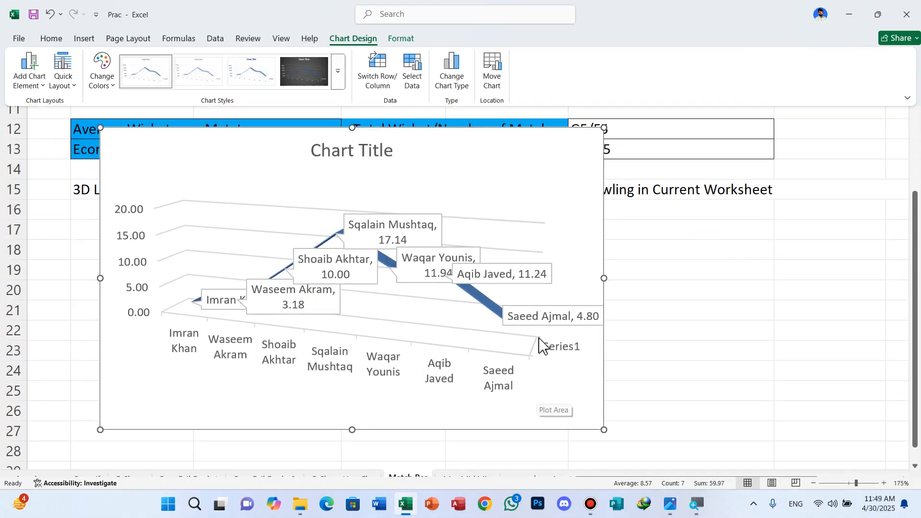
{"action": "left_click", "coordinate": [559, 312]}
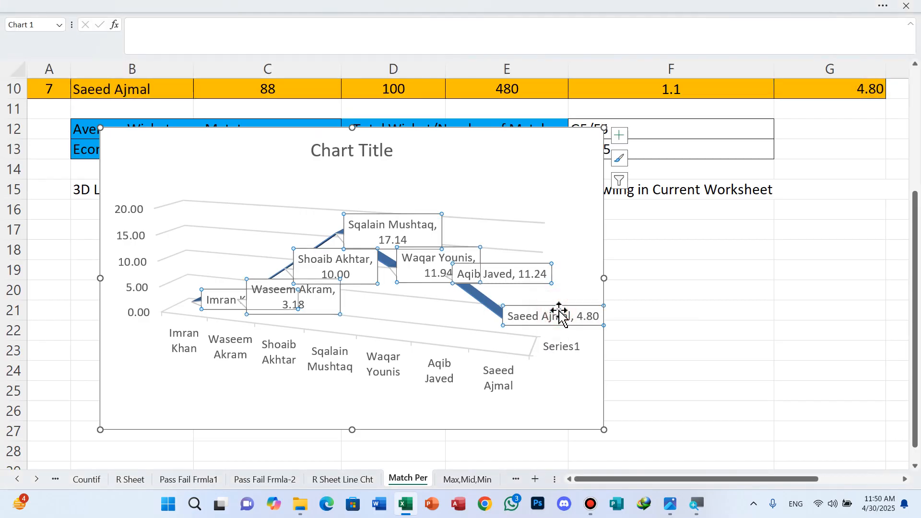
{"action": "left_click", "coordinate": [563, 312]}
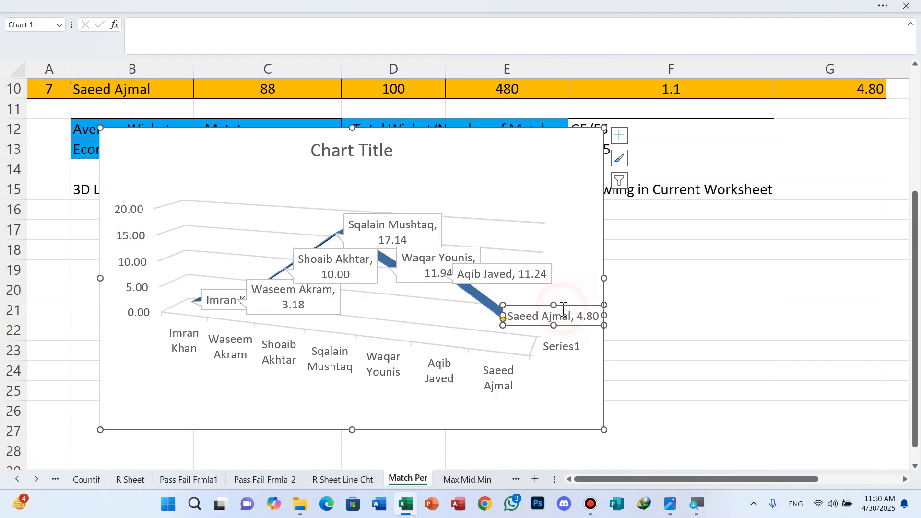
{"action": "key", "text": "Delete"}
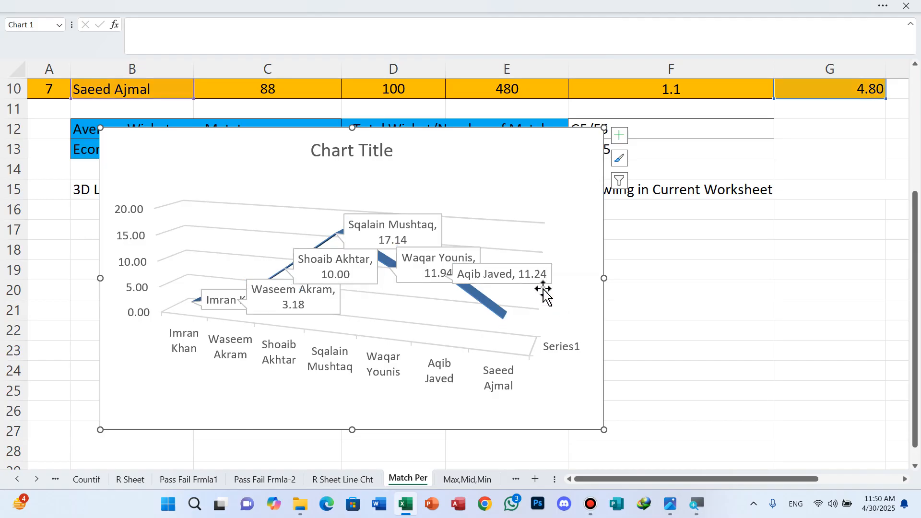
{"action": "left_click", "coordinate": [514, 265]}
{"action": "left_click", "coordinate": [513, 265]}
{"action": "key", "text": "Delete"}
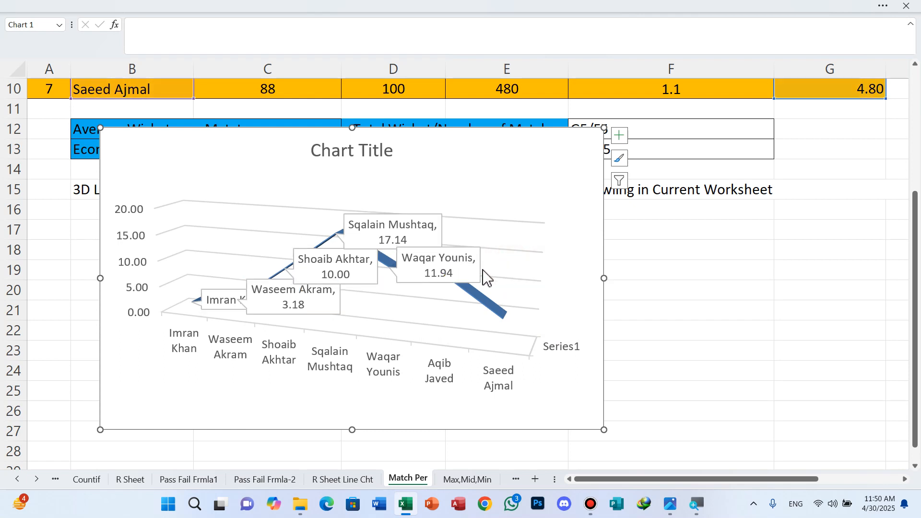
{"action": "left_click", "coordinate": [456, 250]}
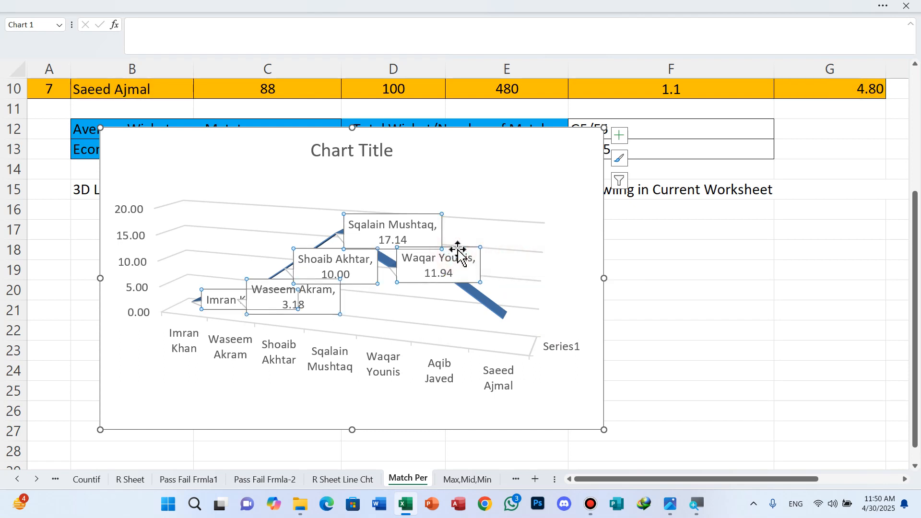
{"action": "left_click", "coordinate": [456, 250]}
{"action": "key", "text": "Delete"}
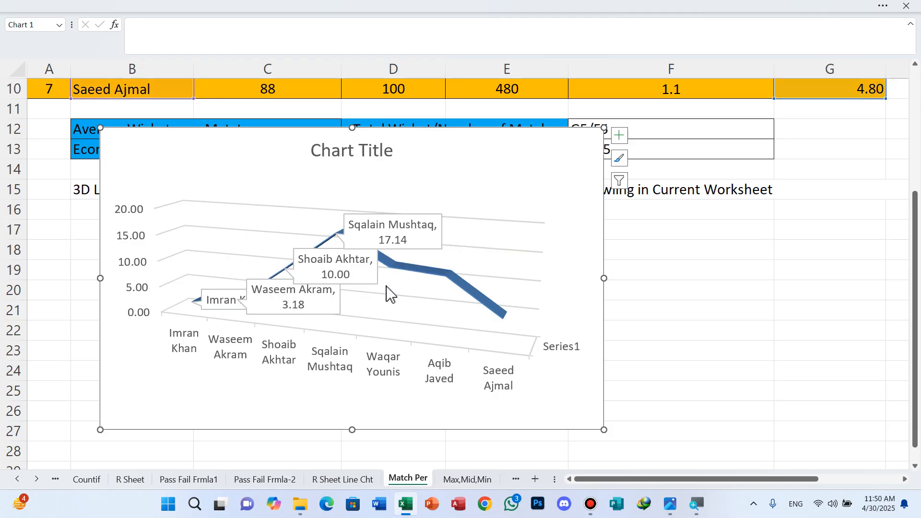
Delete the data callouts of the first three bowlers, keeping only the callout at the line's peak.
{"action": "left_click", "coordinate": [217, 295]}
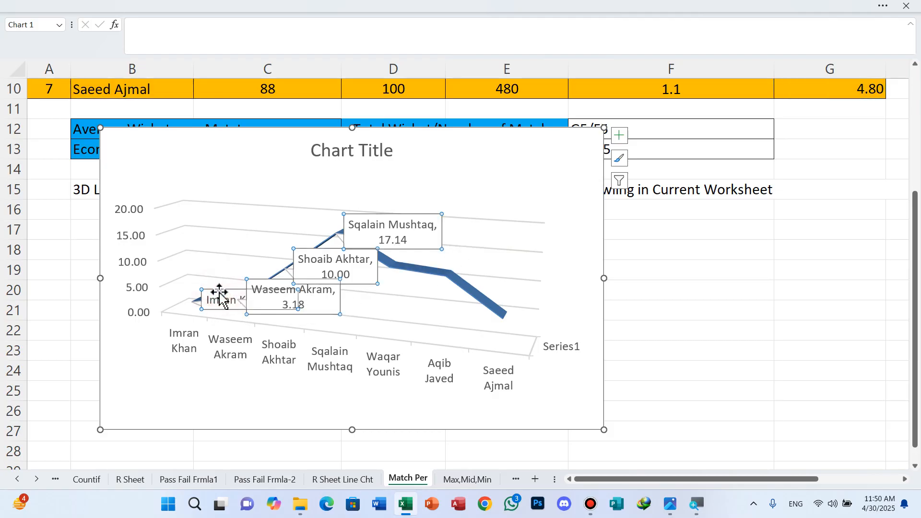
{"action": "left_click", "coordinate": [220, 291]}
{"action": "key", "text": "Delete"}
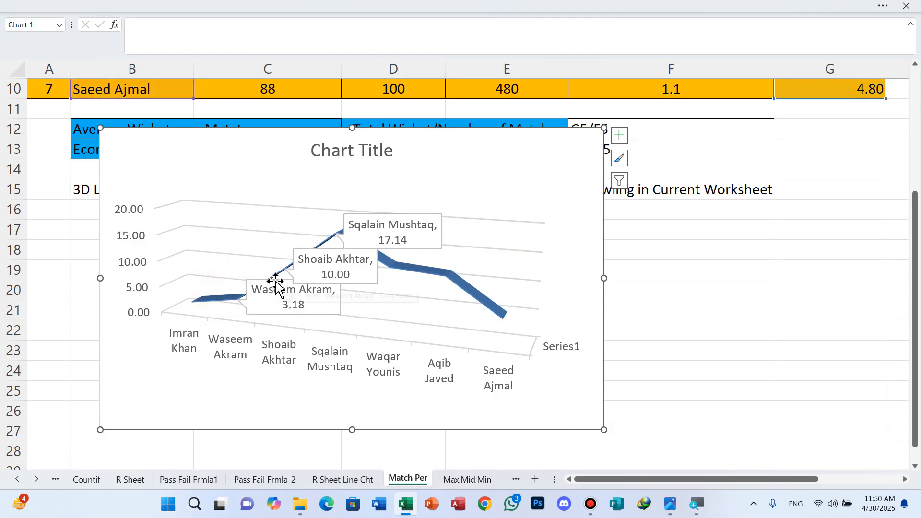
{"action": "left_click", "coordinate": [270, 284]}
{"action": "left_click", "coordinate": [270, 284]}
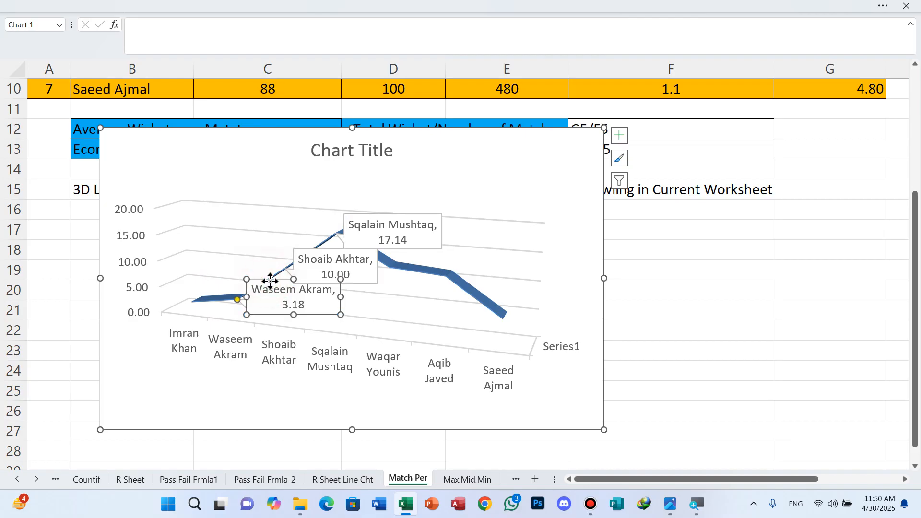
{"action": "key", "text": "Delete"}
{"action": "left_click", "coordinate": [306, 251]}
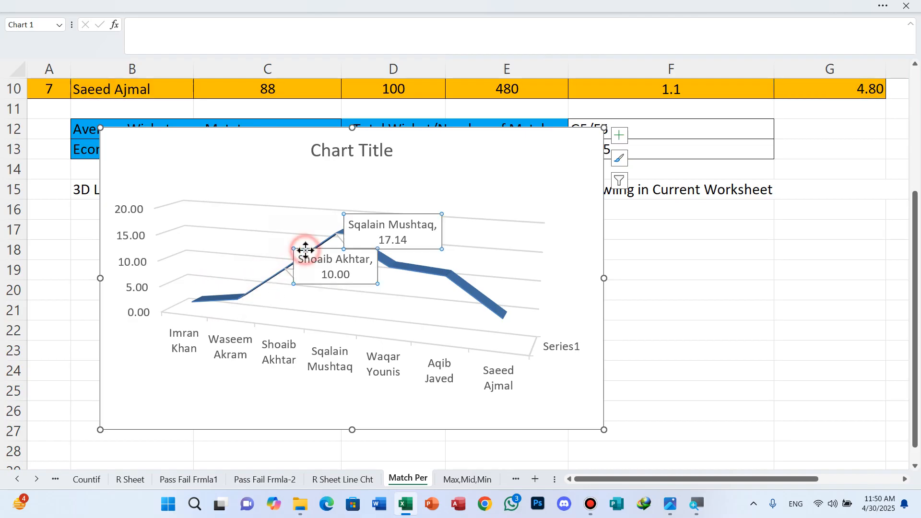
{"action": "left_click", "coordinate": [306, 251]}
{"action": "key", "text": "Delete"}
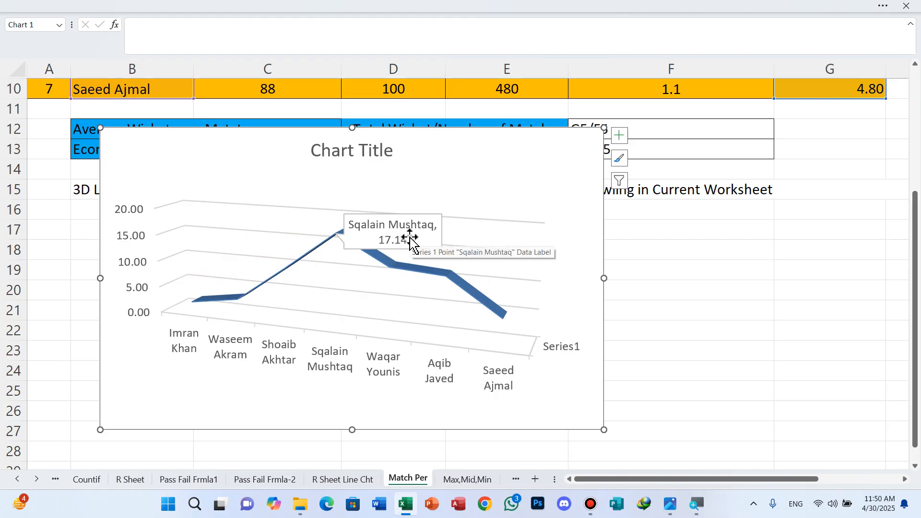
Move the chart directly below the chart instruction in row 15, spanning about columns C to F.
{"action": "left_click_drag", "start_coordinate": [252, 128], "coordinate": [397, 206]}
{"action": "scroll", "coordinate": [640, 290], "scroll_direction": "down", "scroll_amount": 2}
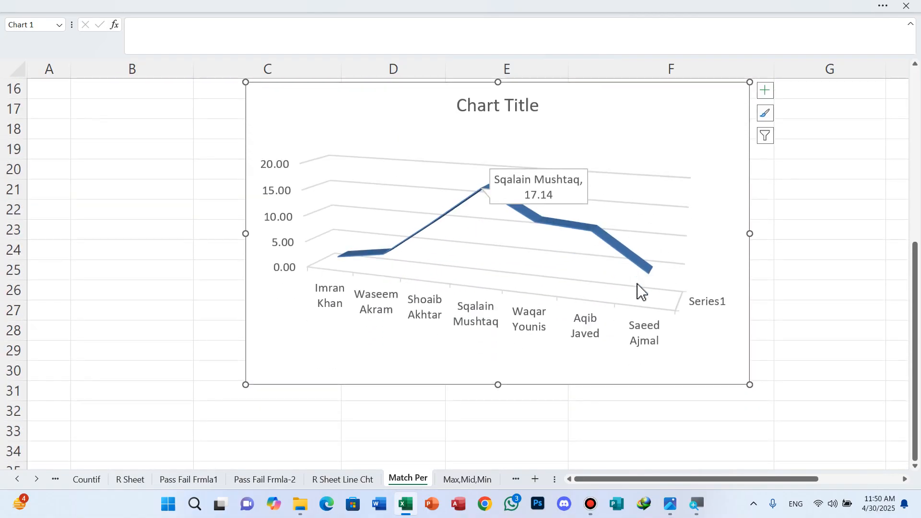
{"action": "scroll", "coordinate": [640, 290], "scroll_direction": "up", "scroll_amount": 1}
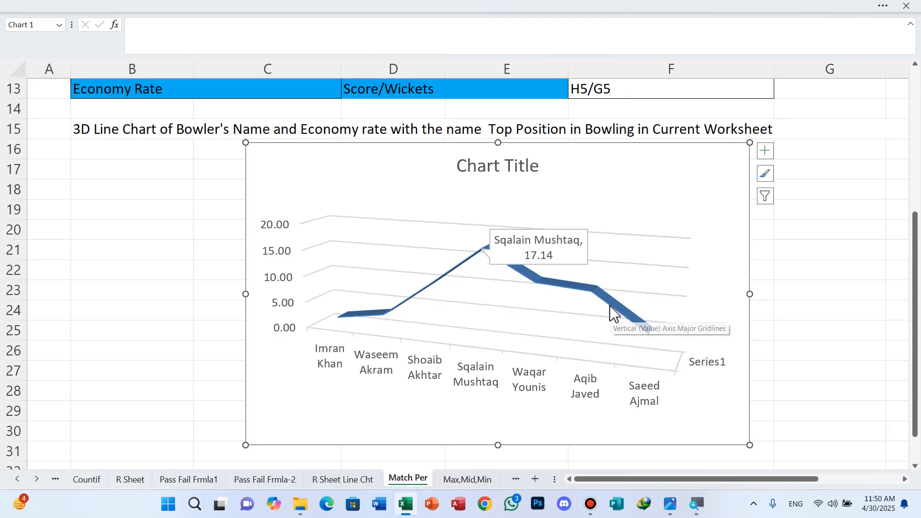
{"action": "scroll", "coordinate": [616, 326], "scroll_direction": "up", "scroll_amount": 4}
{"action": "scroll", "coordinate": [610, 306], "scroll_direction": "down", "scroll_amount": 2}
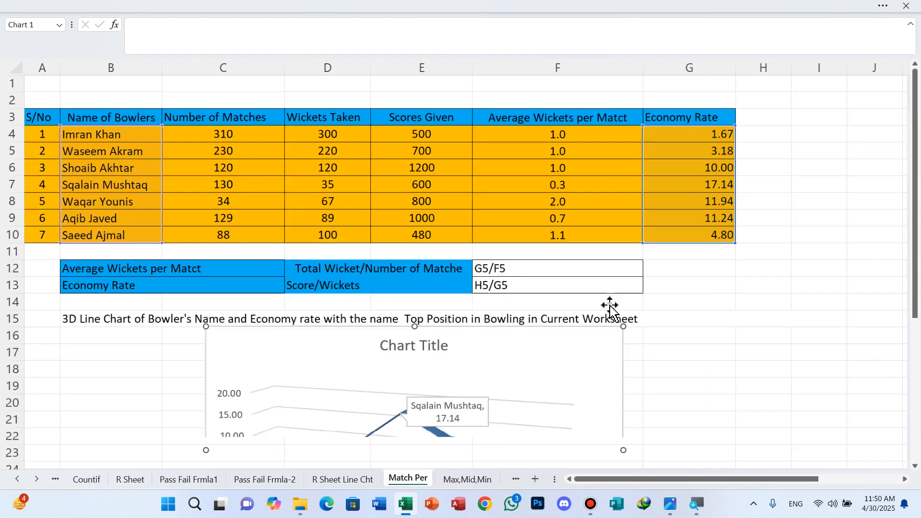
Merge and center cells A2 to G2 directly above the bowlers table's header row.
{"action": "scroll", "coordinate": [610, 305], "scroll_direction": "down", "scroll_amount": 1}
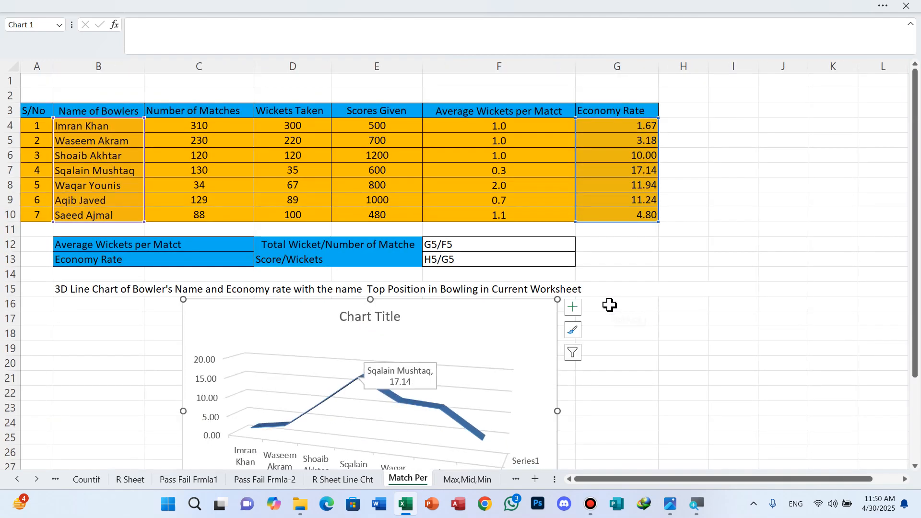
{"action": "scroll", "coordinate": [609, 306], "scroll_direction": "down", "scroll_amount": 1}
{"action": "scroll", "coordinate": [610, 305], "scroll_direction": "down", "scroll_amount": 1}
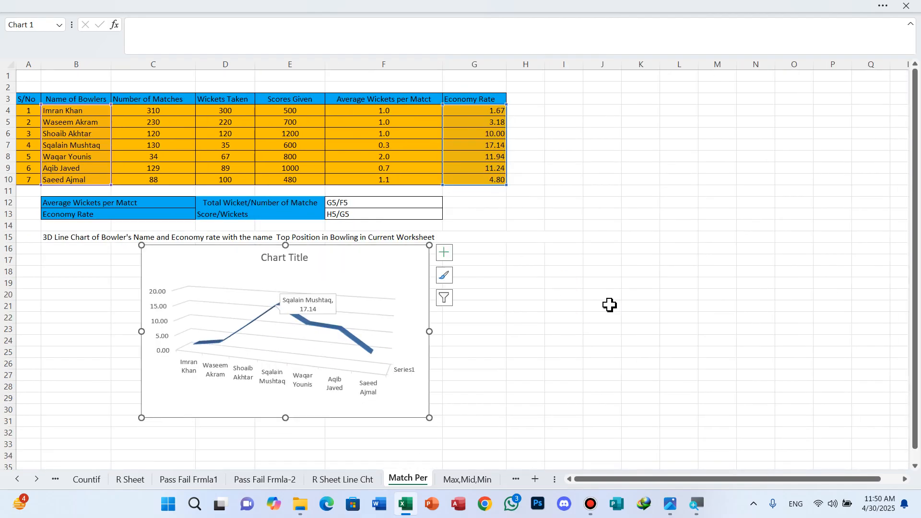
{"action": "left_click", "coordinate": [598, 285]}
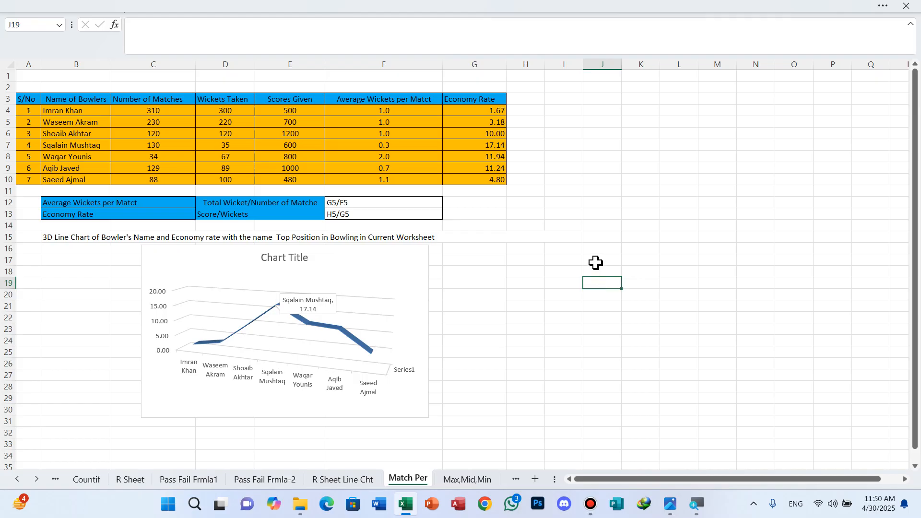
{"action": "left_click_drag", "start_coordinate": [19, 86], "coordinate": [465, 84]}
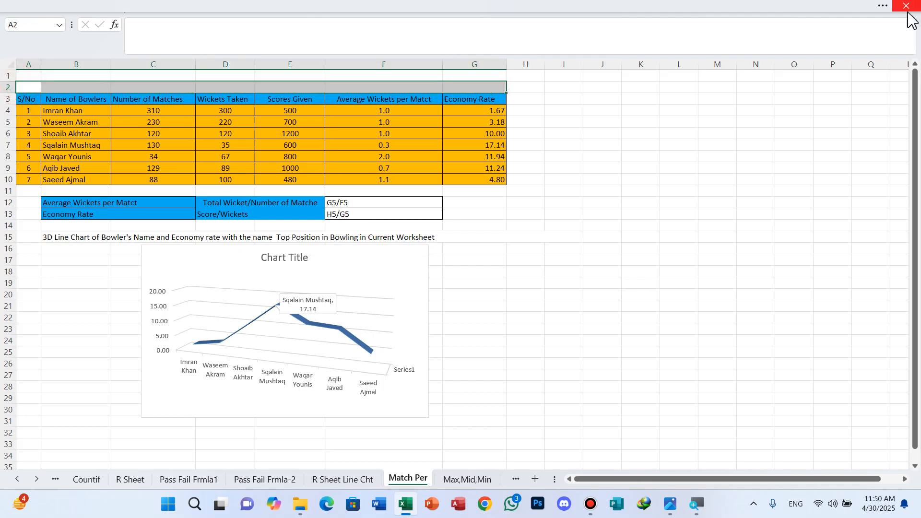
{"action": "left_click", "coordinate": [883, 6]}
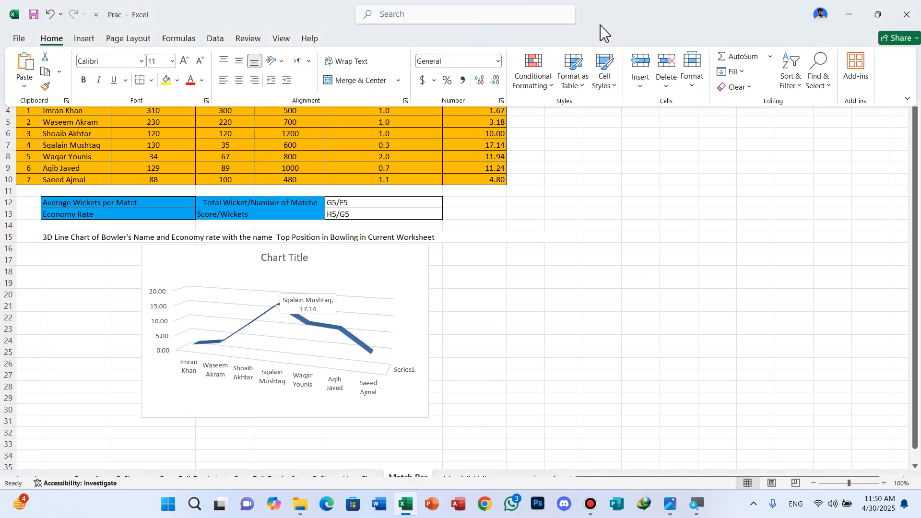
{"action": "left_click", "coordinate": [369, 85]}
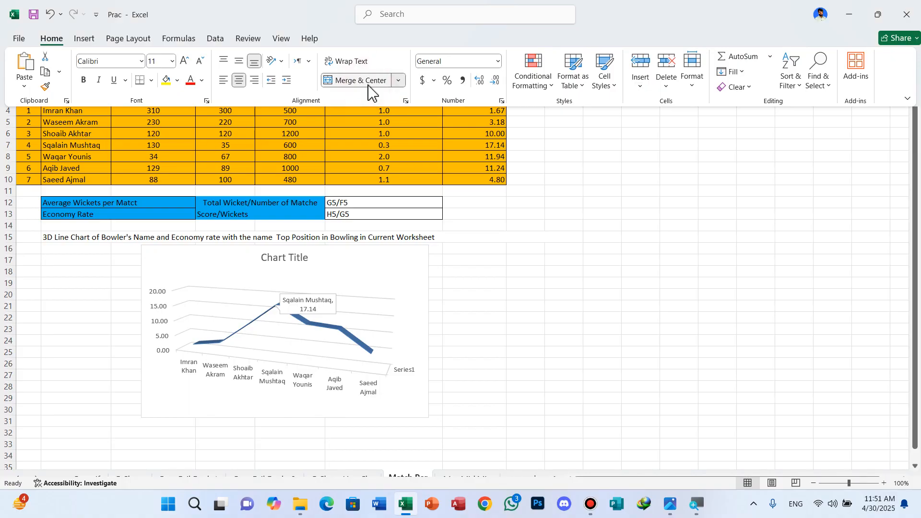
{"action": "left_click", "coordinate": [630, 208]}
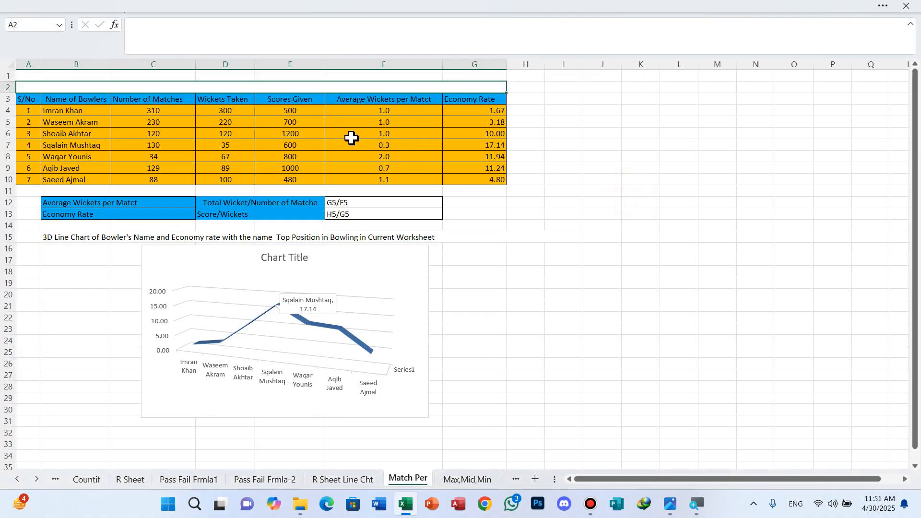
Enter the title MATCH SHEET in the merged cell above the table.
{"action": "type", "text": "M"}
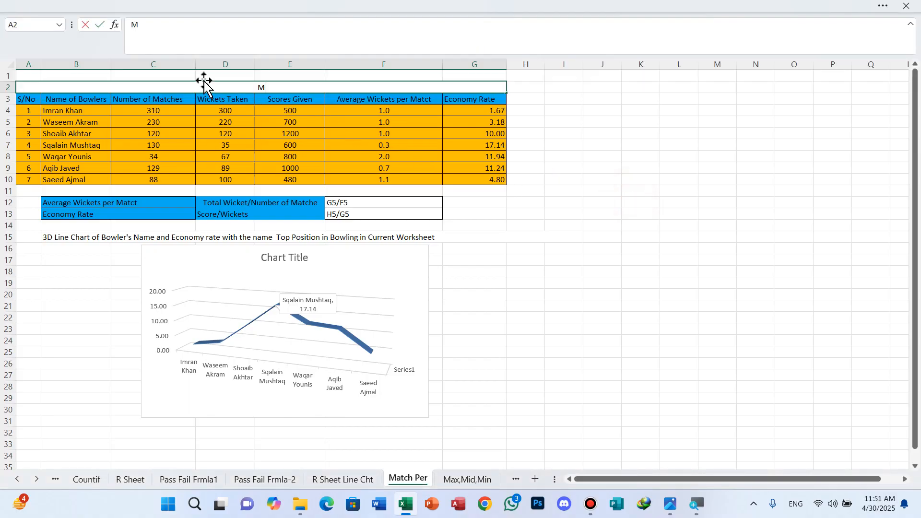
{"action": "type", "text": "ATCH SHEET"}
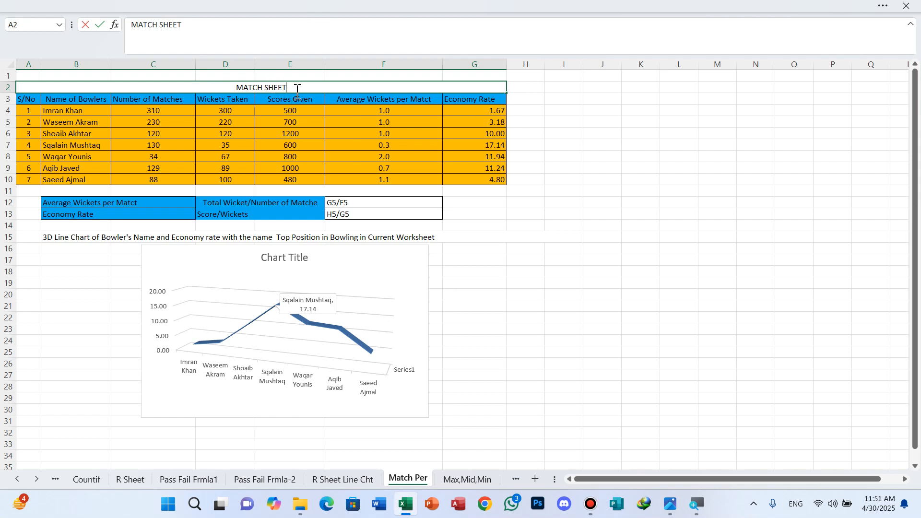
Set the font size of the MATCH SHEET title text to 18.
{"action": "left_click_drag", "start_coordinate": [299, 88], "coordinate": [249, 88]}
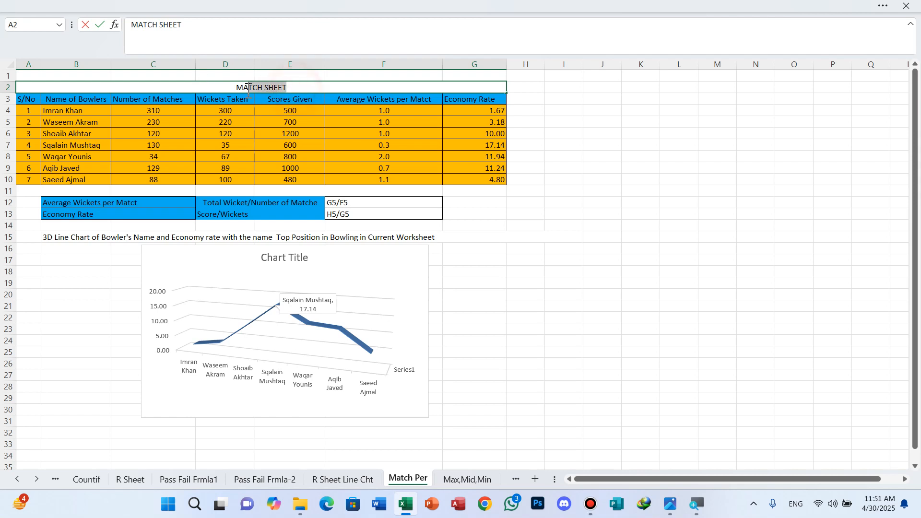
{"action": "left_click", "coordinate": [883, 6]}
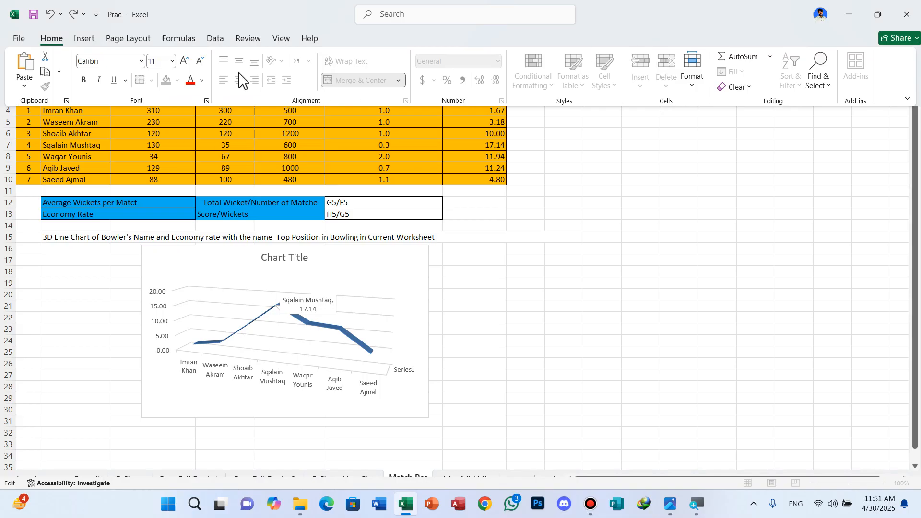
{"action": "left_click", "coordinate": [172, 62]}
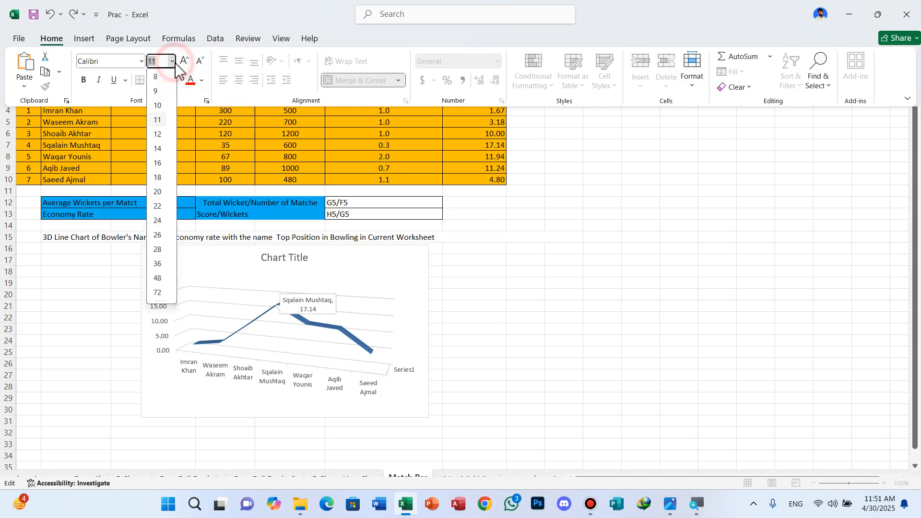
{"action": "left_click", "coordinate": [159, 178]}
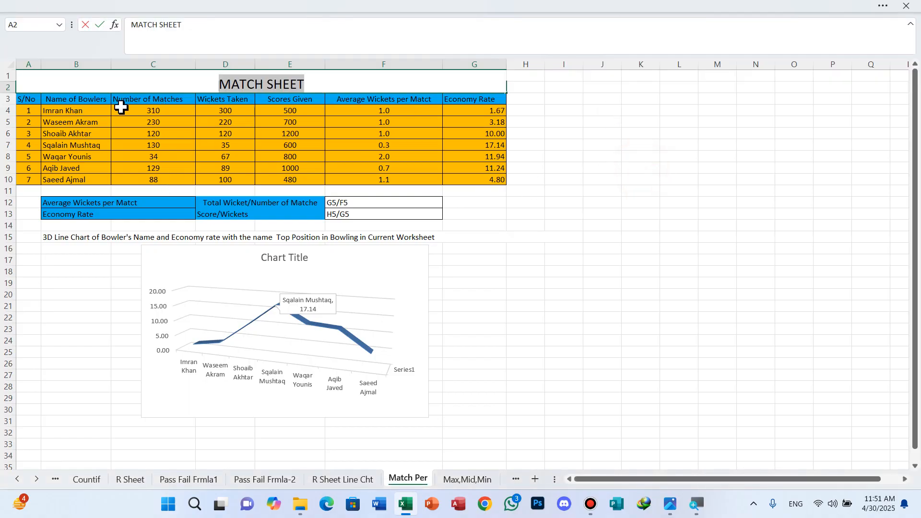
{"action": "left_click", "coordinate": [51, 84]}
{"action": "left_click", "coordinate": [50, 84]}
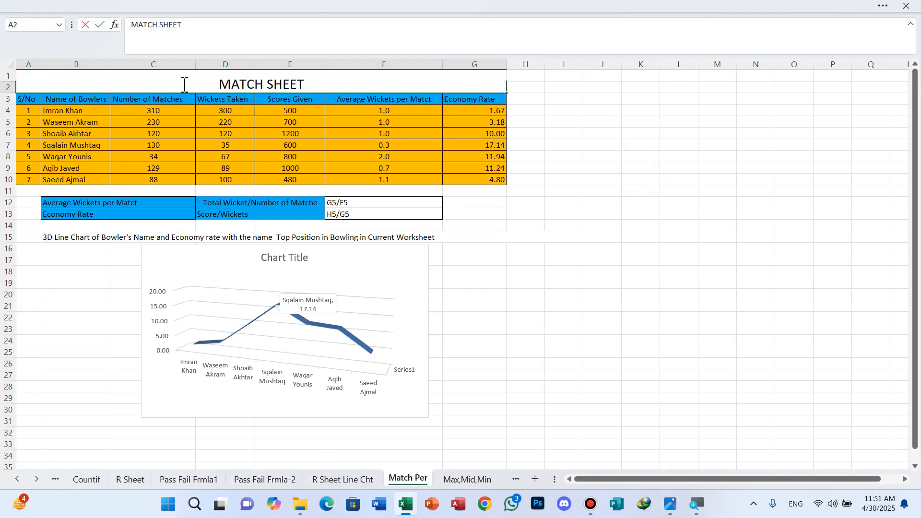
Finish editing the title and fill the merged MATCH SHEET cell with the standard light green color.
{"action": "left_click", "coordinate": [884, 6]}
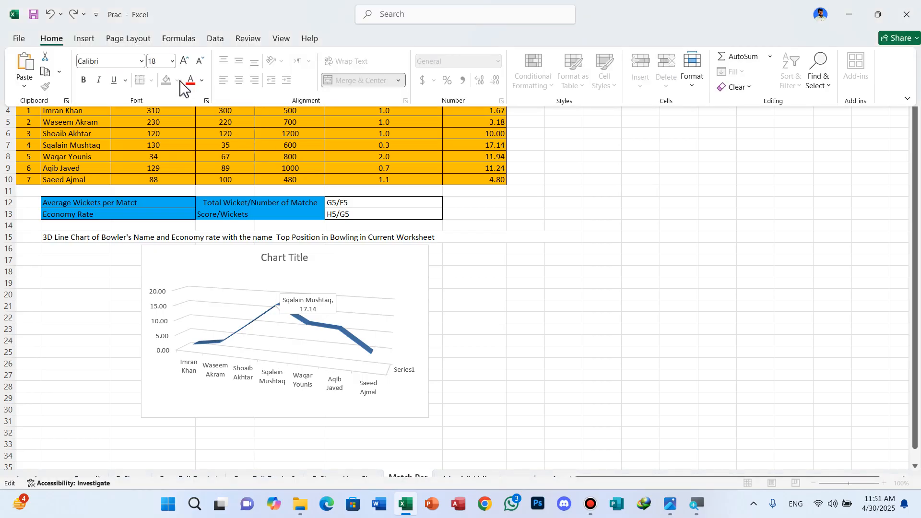
{"action": "left_click", "coordinate": [223, 148]}
{"action": "left_click", "coordinate": [263, 179]}
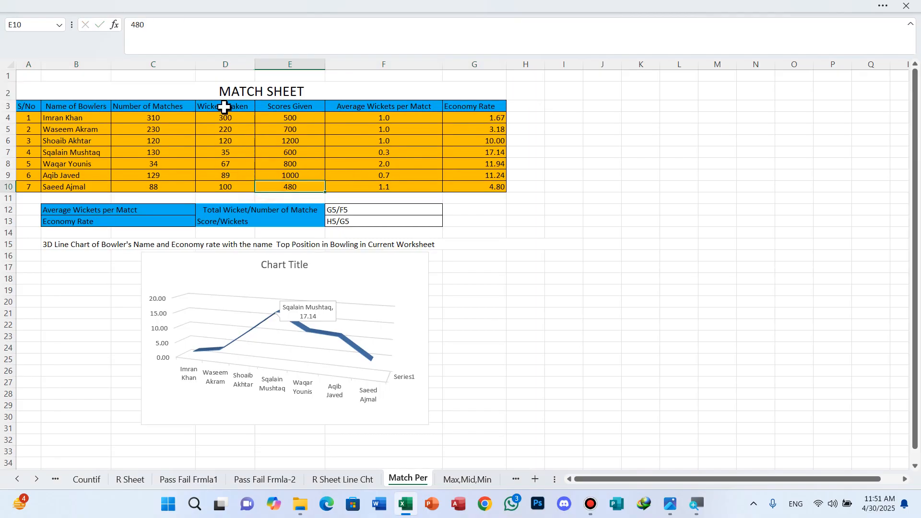
{"action": "left_click", "coordinate": [219, 88]}
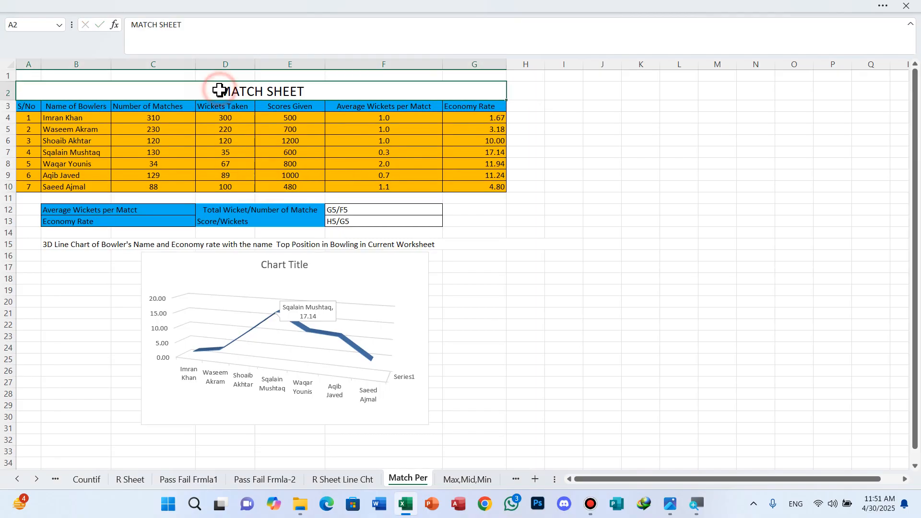
{"action": "left_click", "coordinate": [883, 7]}
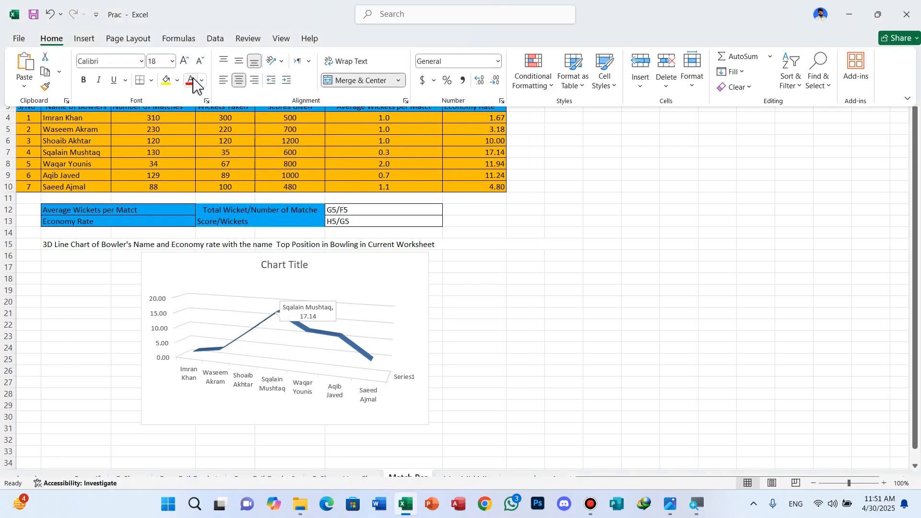
{"action": "left_click", "coordinate": [178, 83]}
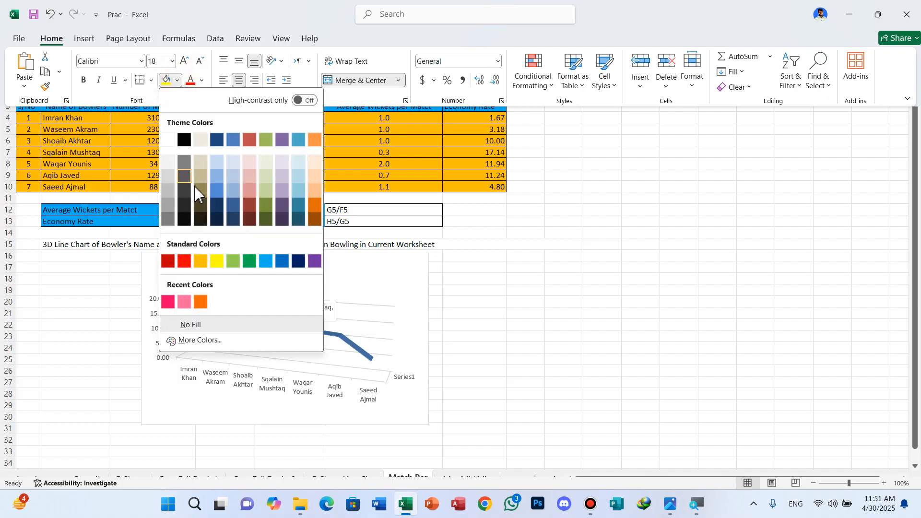
{"action": "left_click", "coordinate": [237, 263]}
{"action": "left_click", "coordinate": [682, 254]}
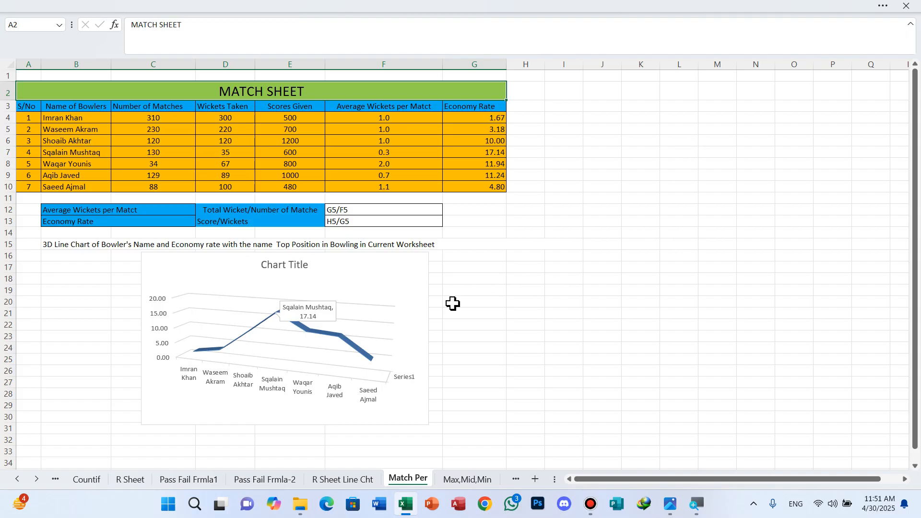
Leave full-screen mode by setting the ribbon to always show above the worksheet.
{"action": "mouse_move", "coordinate": [491, 7]}
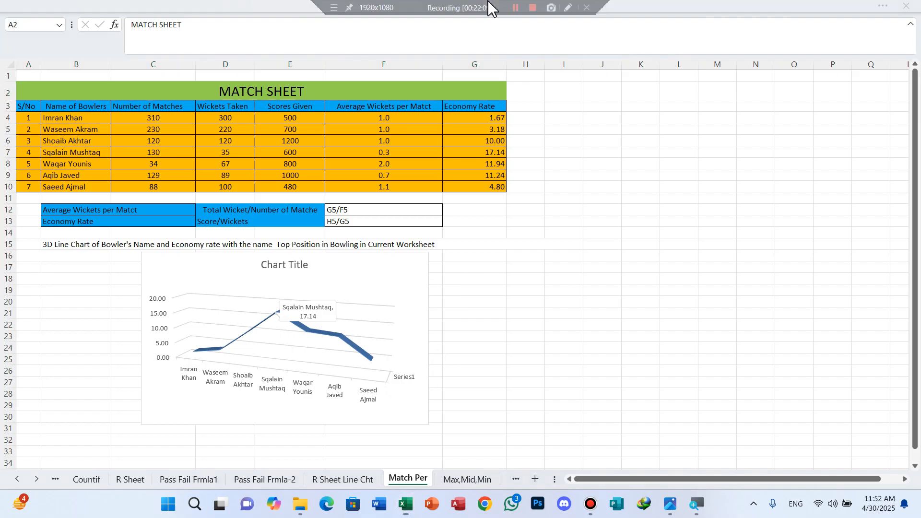
{"action": "left_click", "coordinate": [882, 19]}
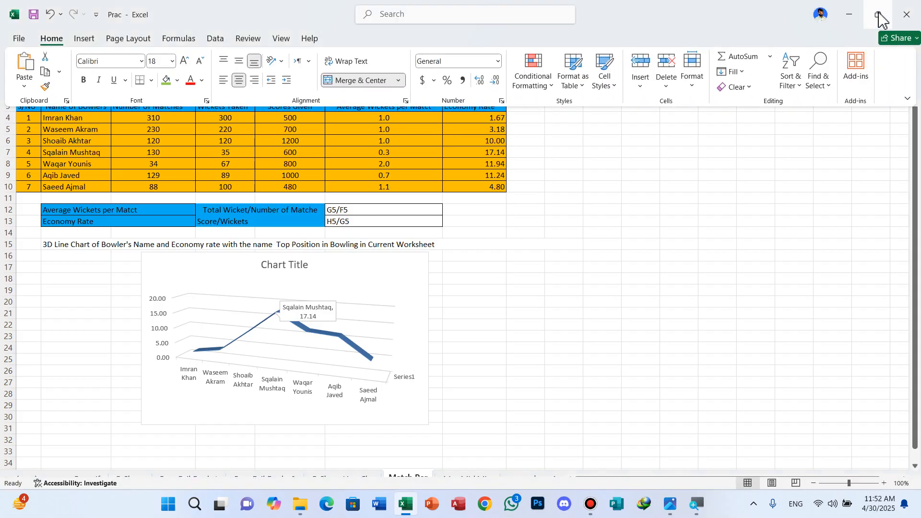
{"action": "left_click", "coordinate": [908, 100]}
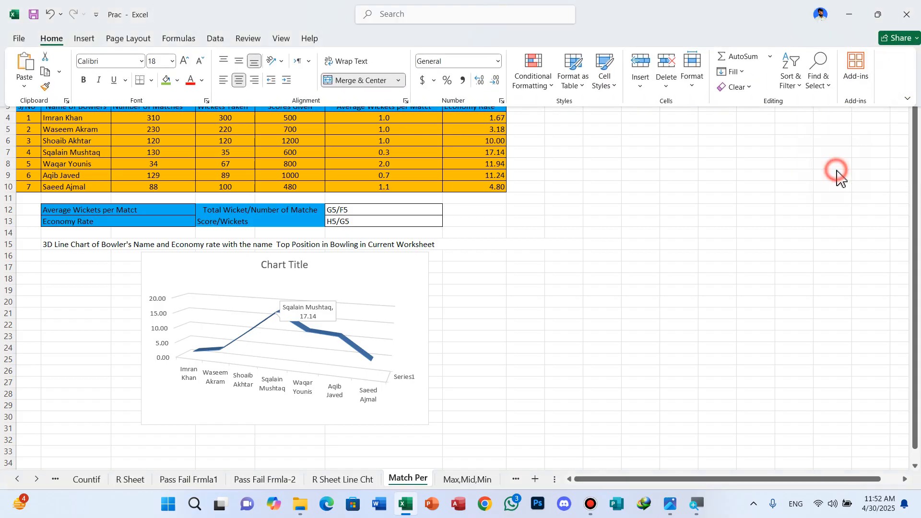
{"action": "left_click", "coordinate": [833, 166]}
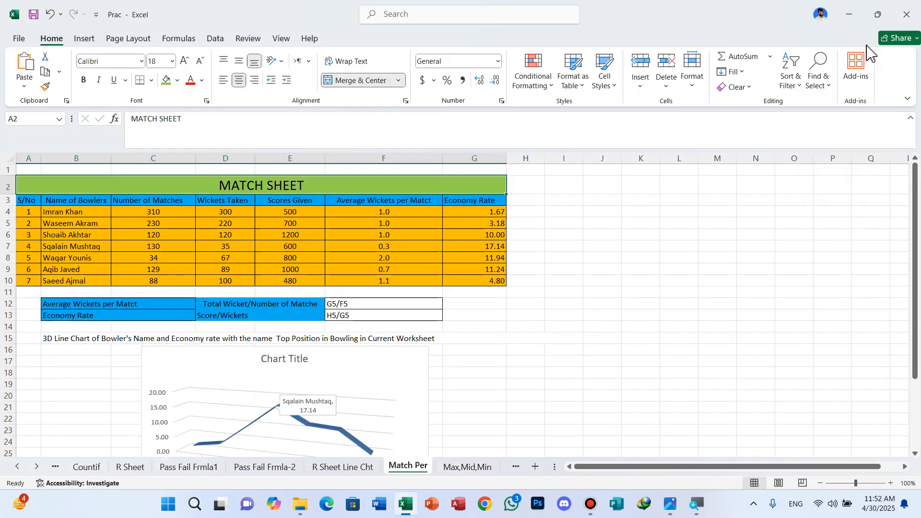
Minimize the workbook and switch to the image 2.png open in the Photos app.
{"action": "left_click", "coordinate": [848, 15]}
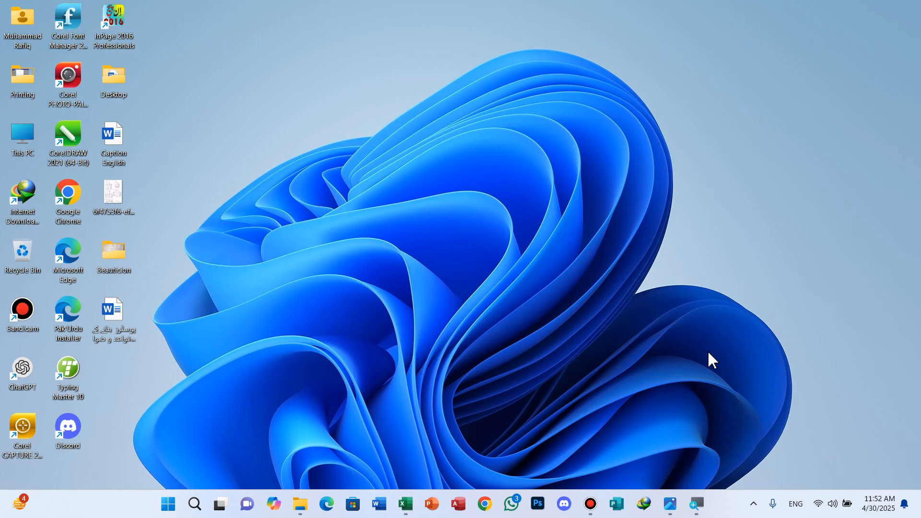
{"action": "left_click", "coordinate": [672, 503]}
{"action": "mouse_move", "coordinate": [689, 497]}
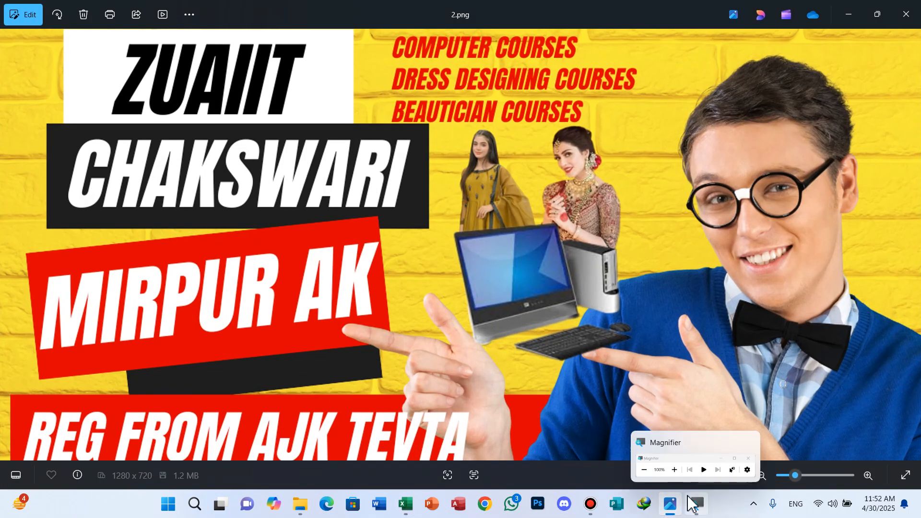